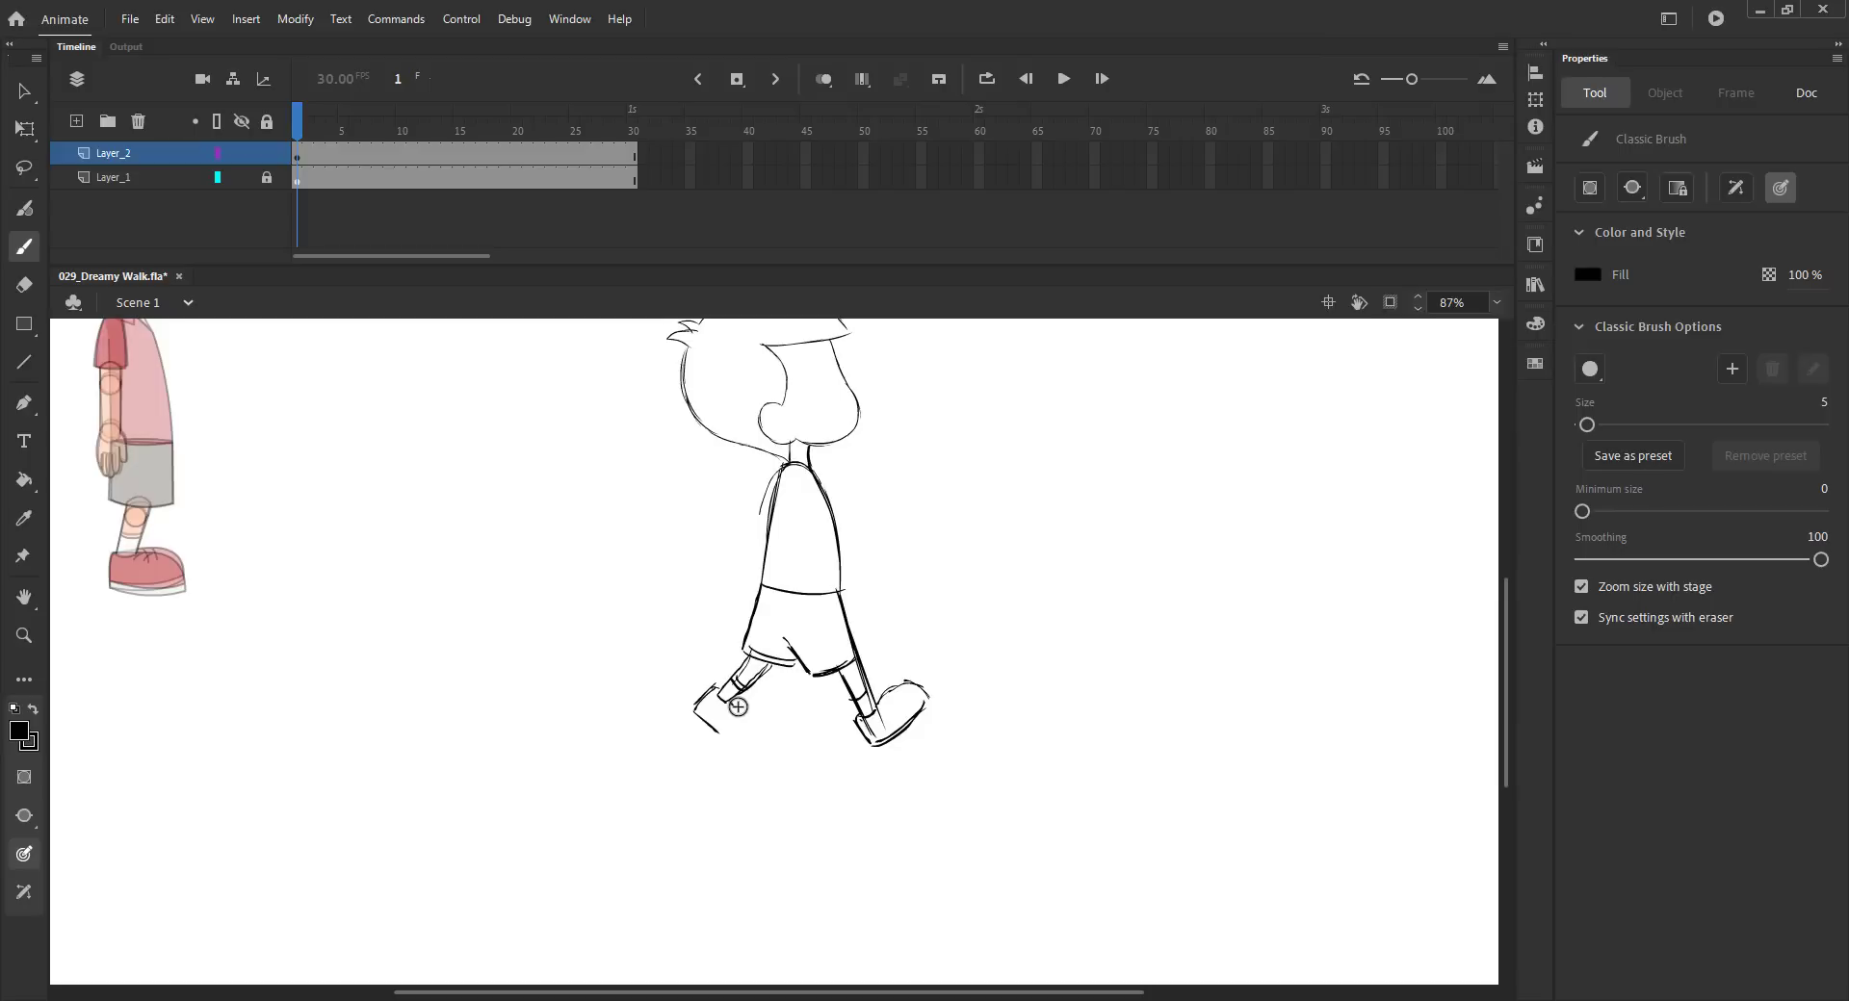
- Touch up the front shoe outline and save the file
mouse_move(771, 736)
mouse_down()
mouse_move(722, 741)
mouse_move(769, 744)
mouse_up()
scroll(736, 731, down, 3)
key(ctrl+s)
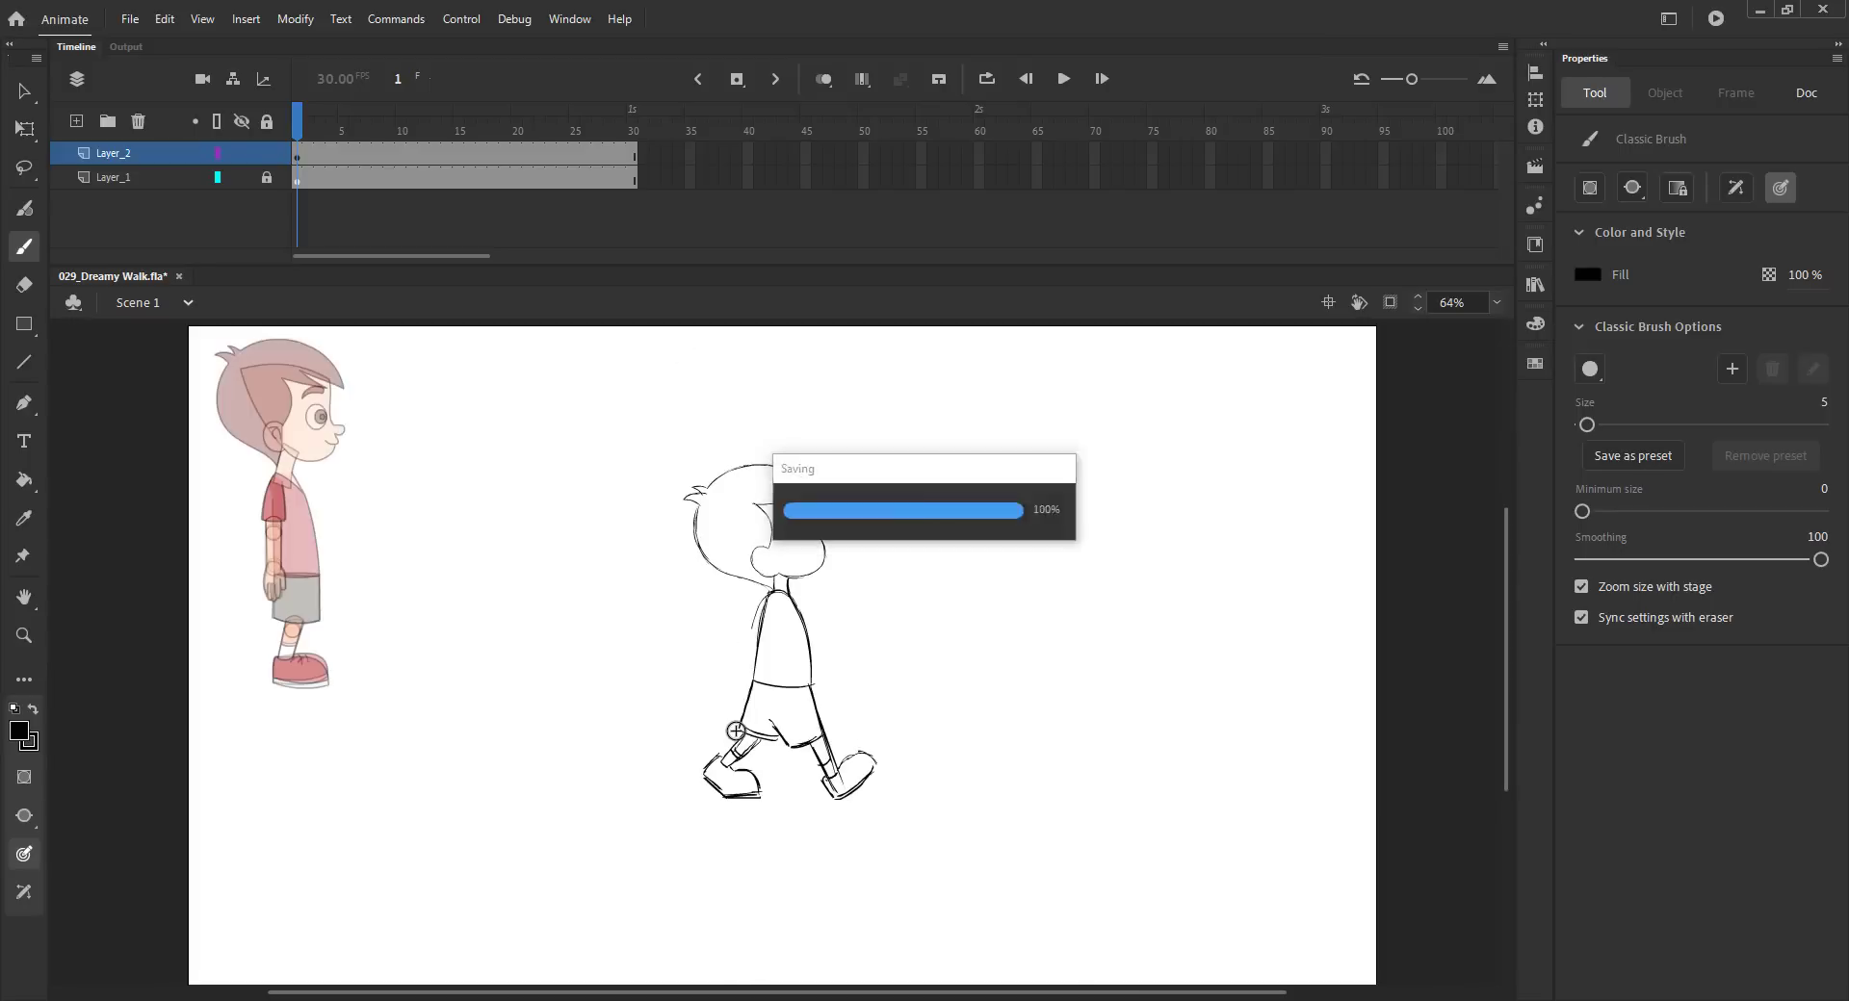
key(v)
key(z)
drag(610, 452, 974, 805)
key(b)
drag(967, 665, 986, 587)
mouse_move(896, 813)
mouse_down()
mouse_move(930, 785)
mouse_move(965, 802)
mouse_move(905, 851)
mouse_up()
key(ctrl+z)
key(ctrl+z)
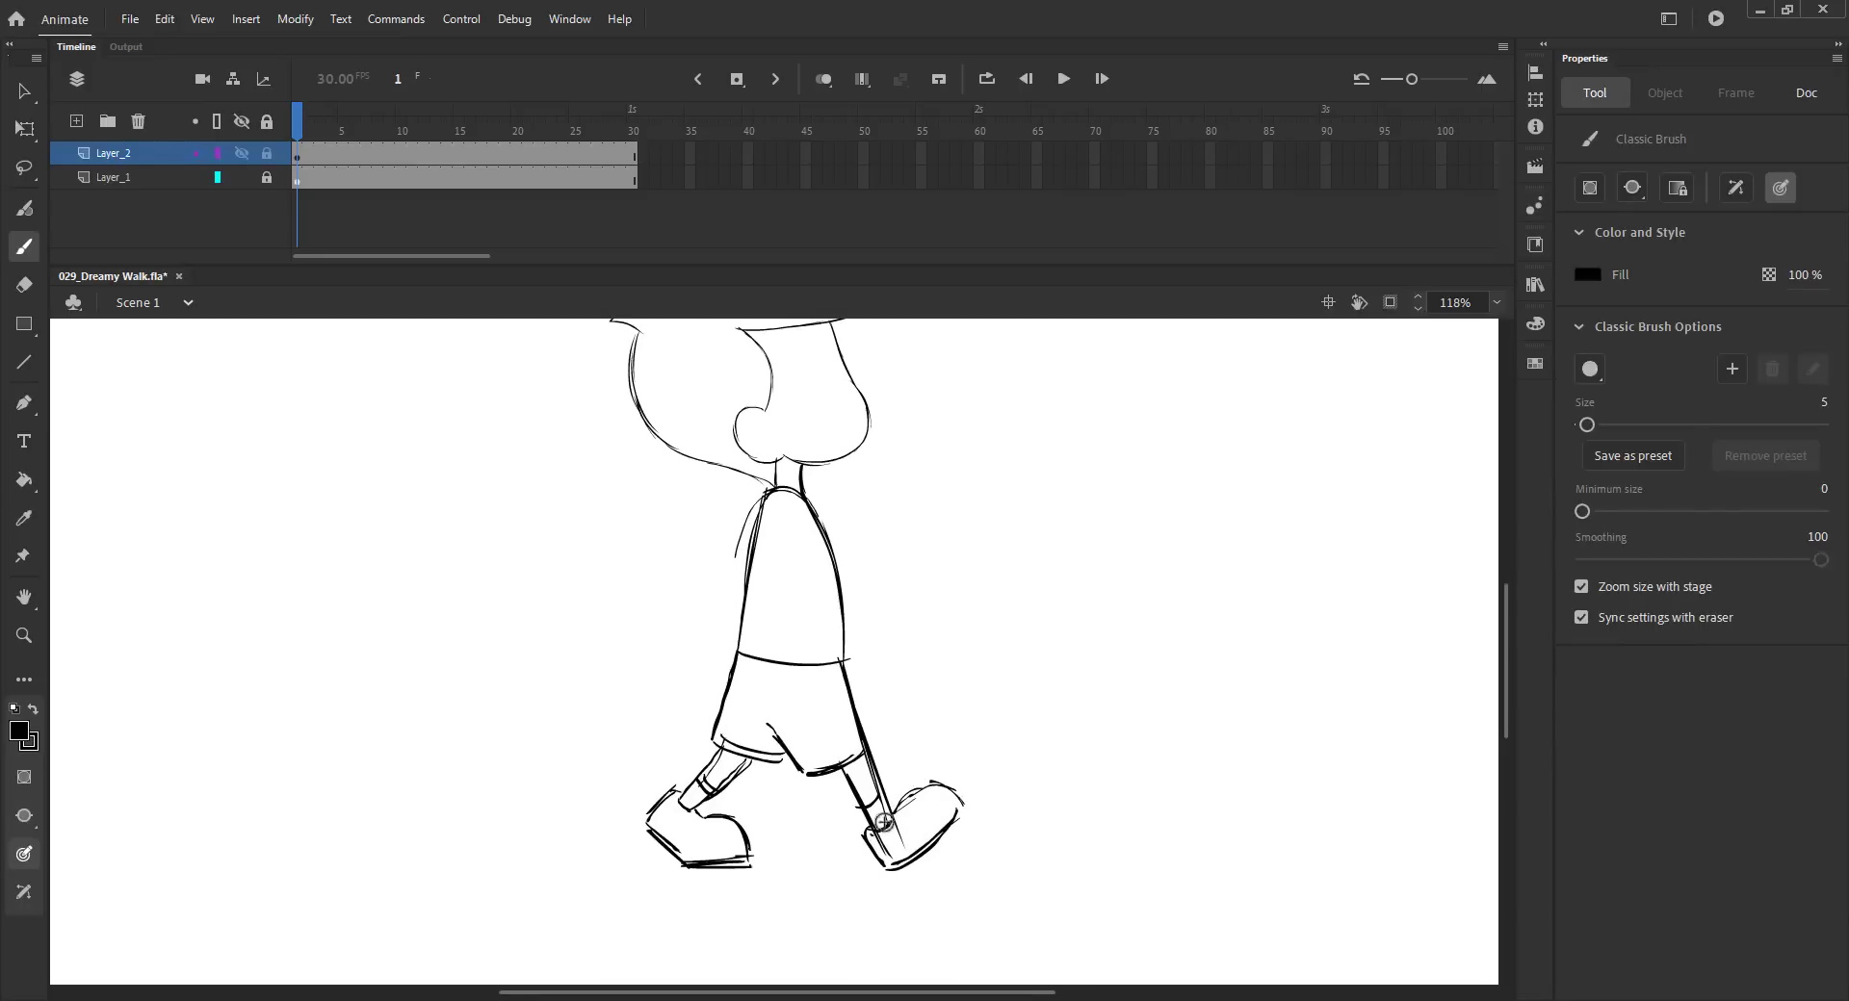
- Redraw the rear shoe line and sketch the back arm with its sleeve and hand
mouse_move(925, 780)
mouse_down()
mouse_move(965, 797)
mouse_move(936, 843)
mouse_up()
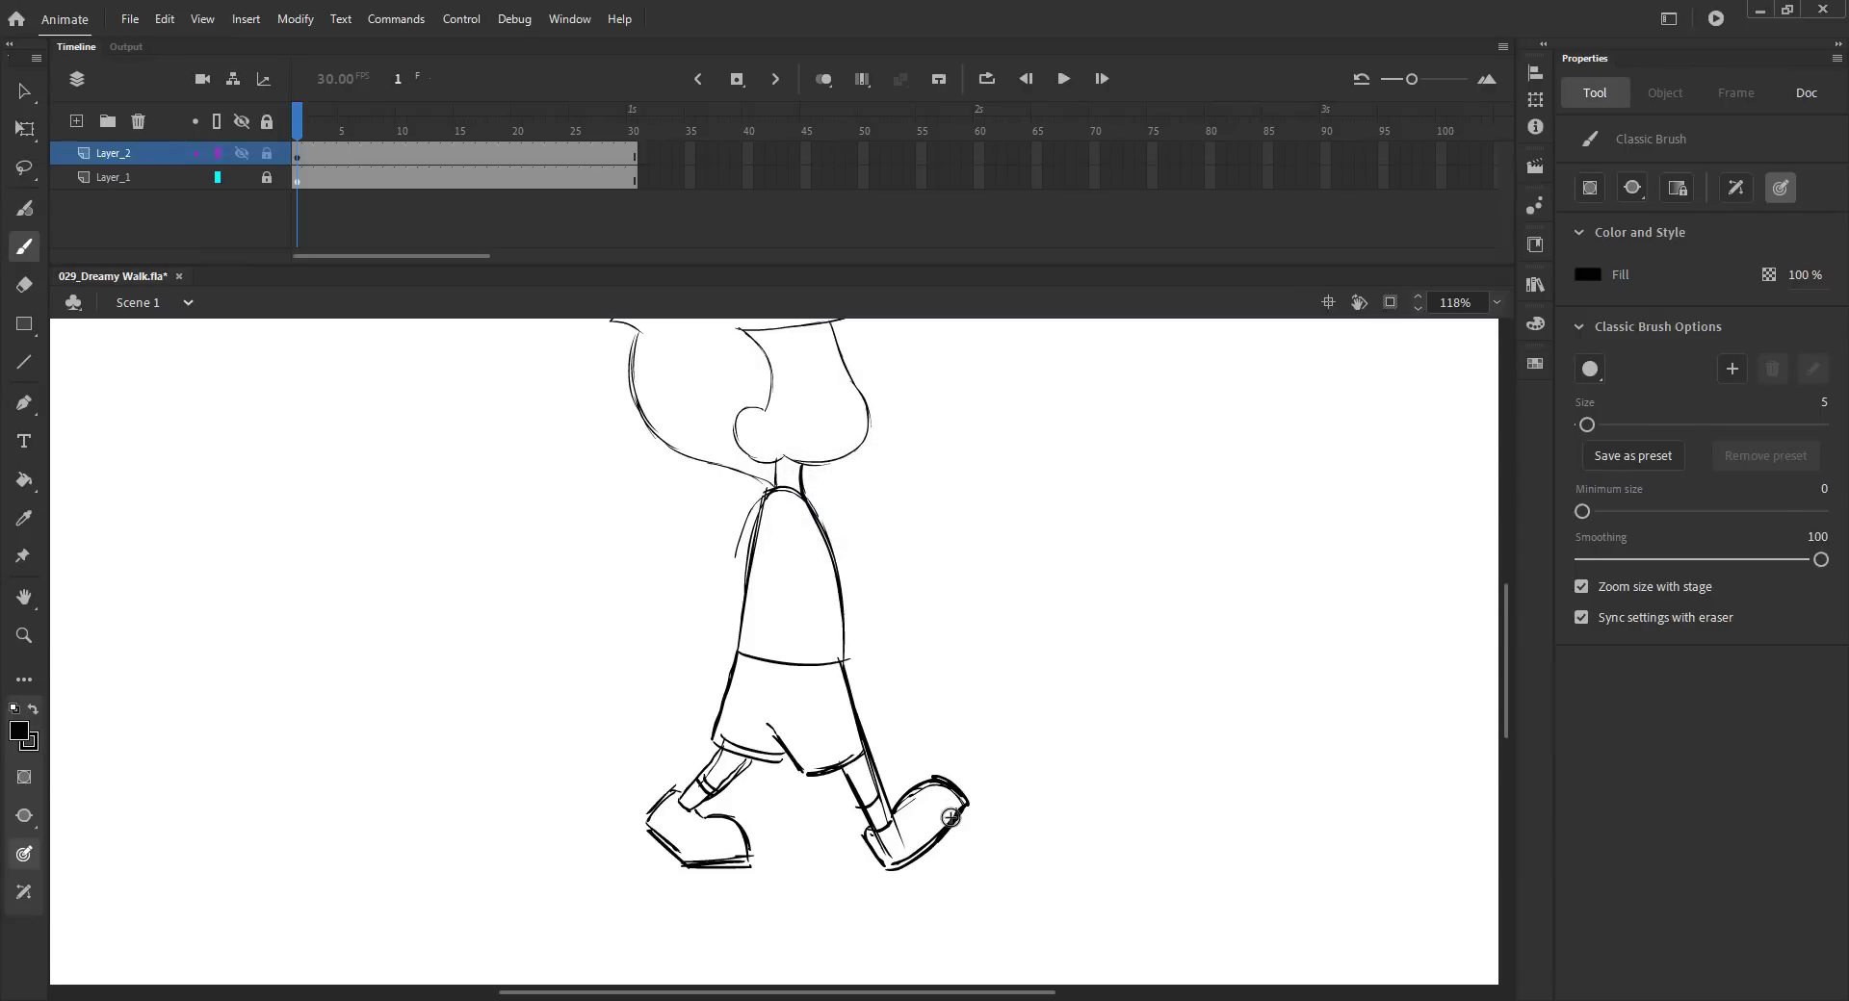
drag(789, 521, 772, 565)
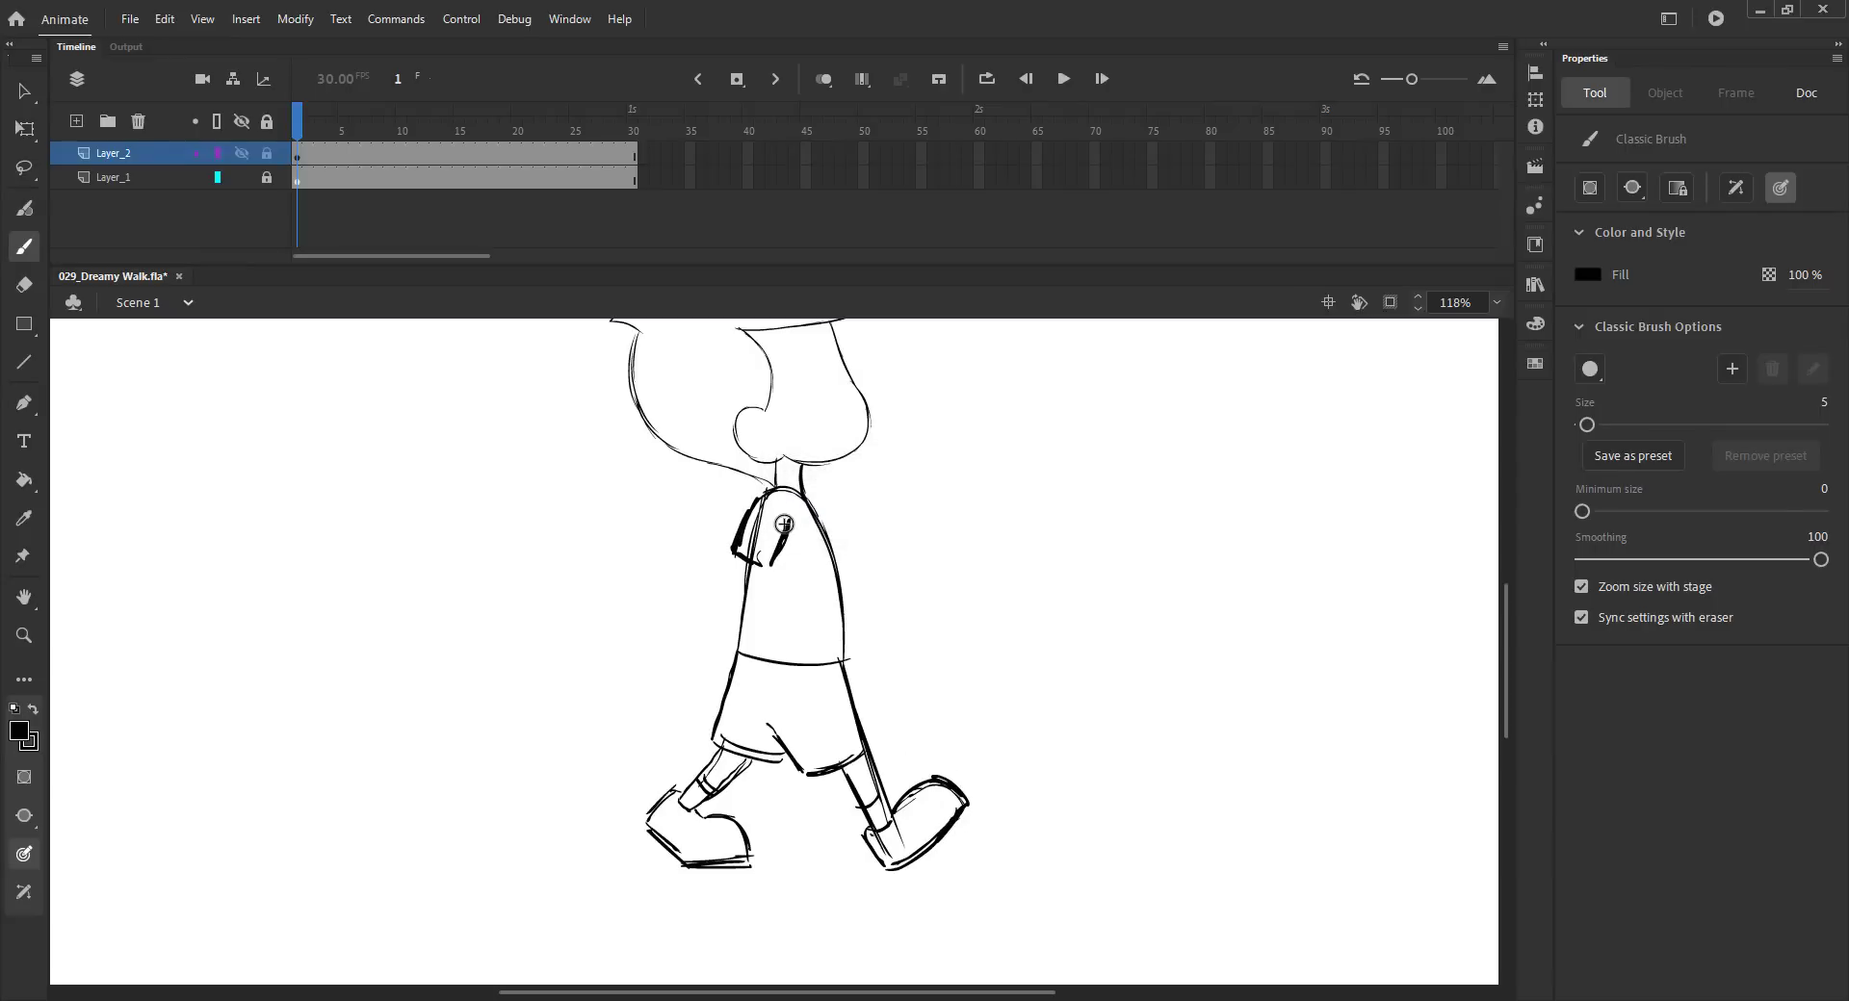
drag(756, 500, 705, 625)
drag(760, 564, 712, 656)
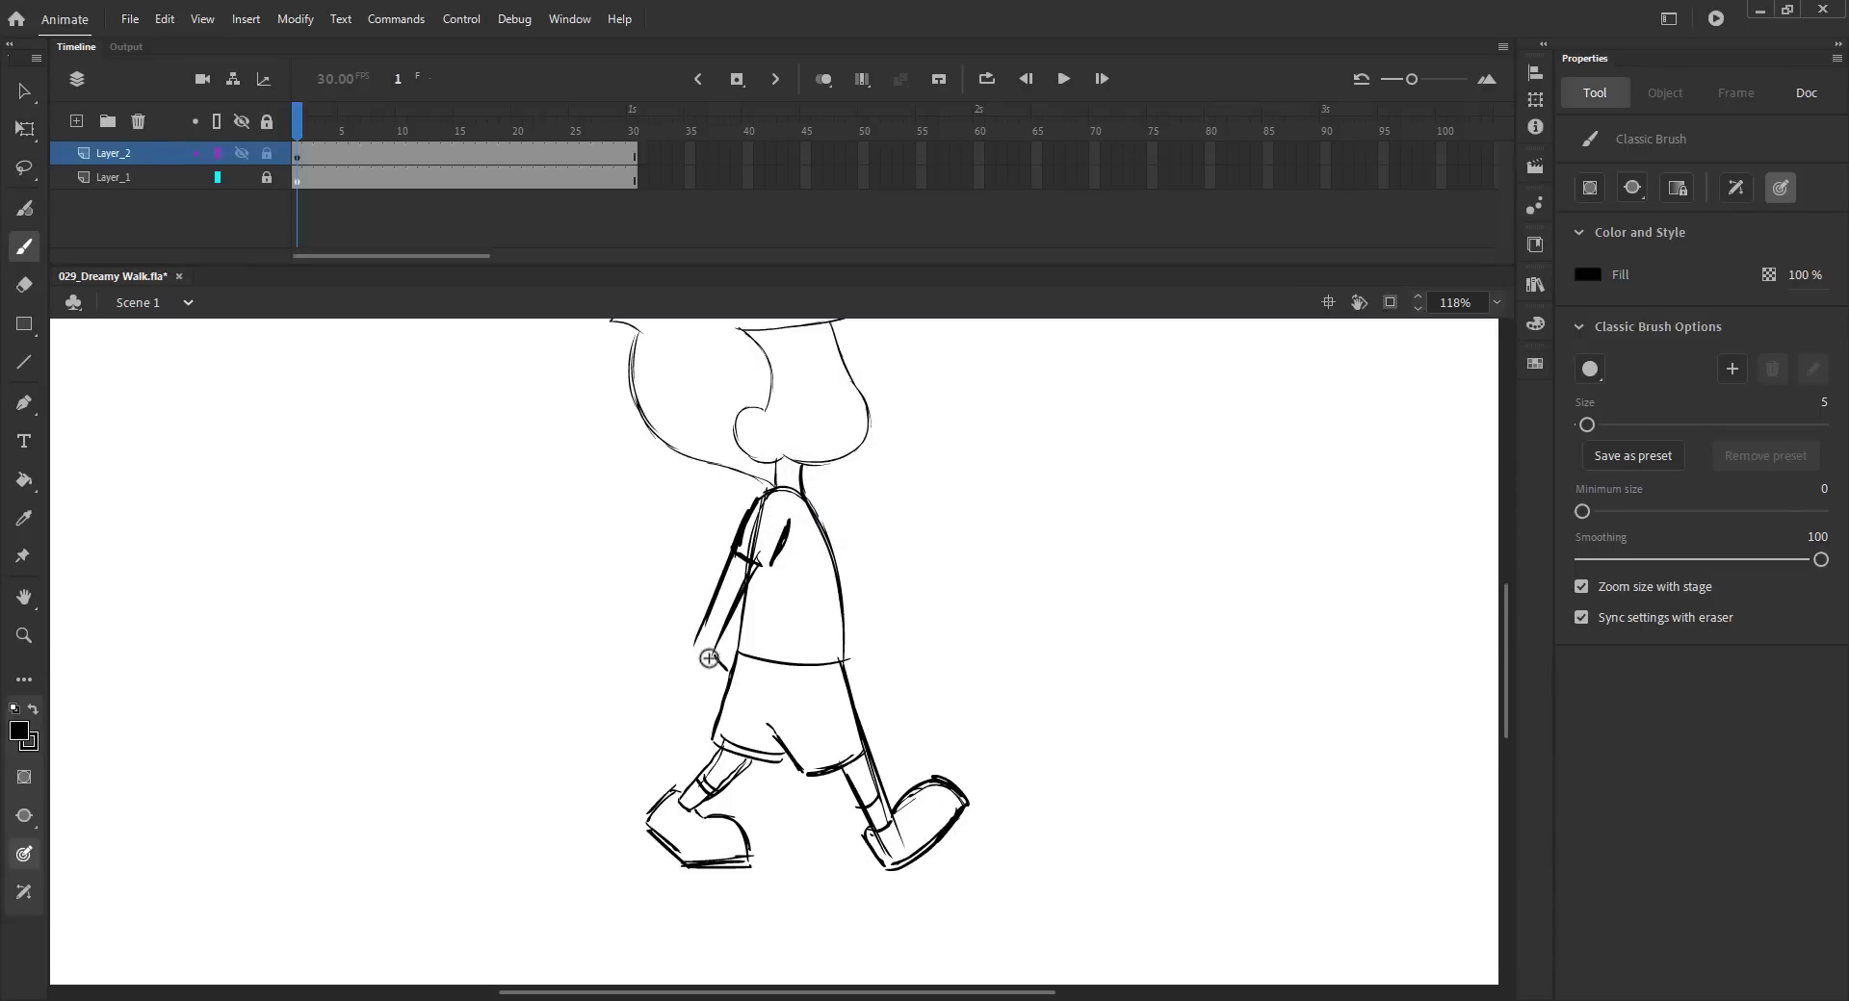
mouse_move(693, 648)
mouse_down()
mouse_move(679, 716)
mouse_move(668, 674)
mouse_move(668, 710)
mouse_move(728, 677)
mouse_up()
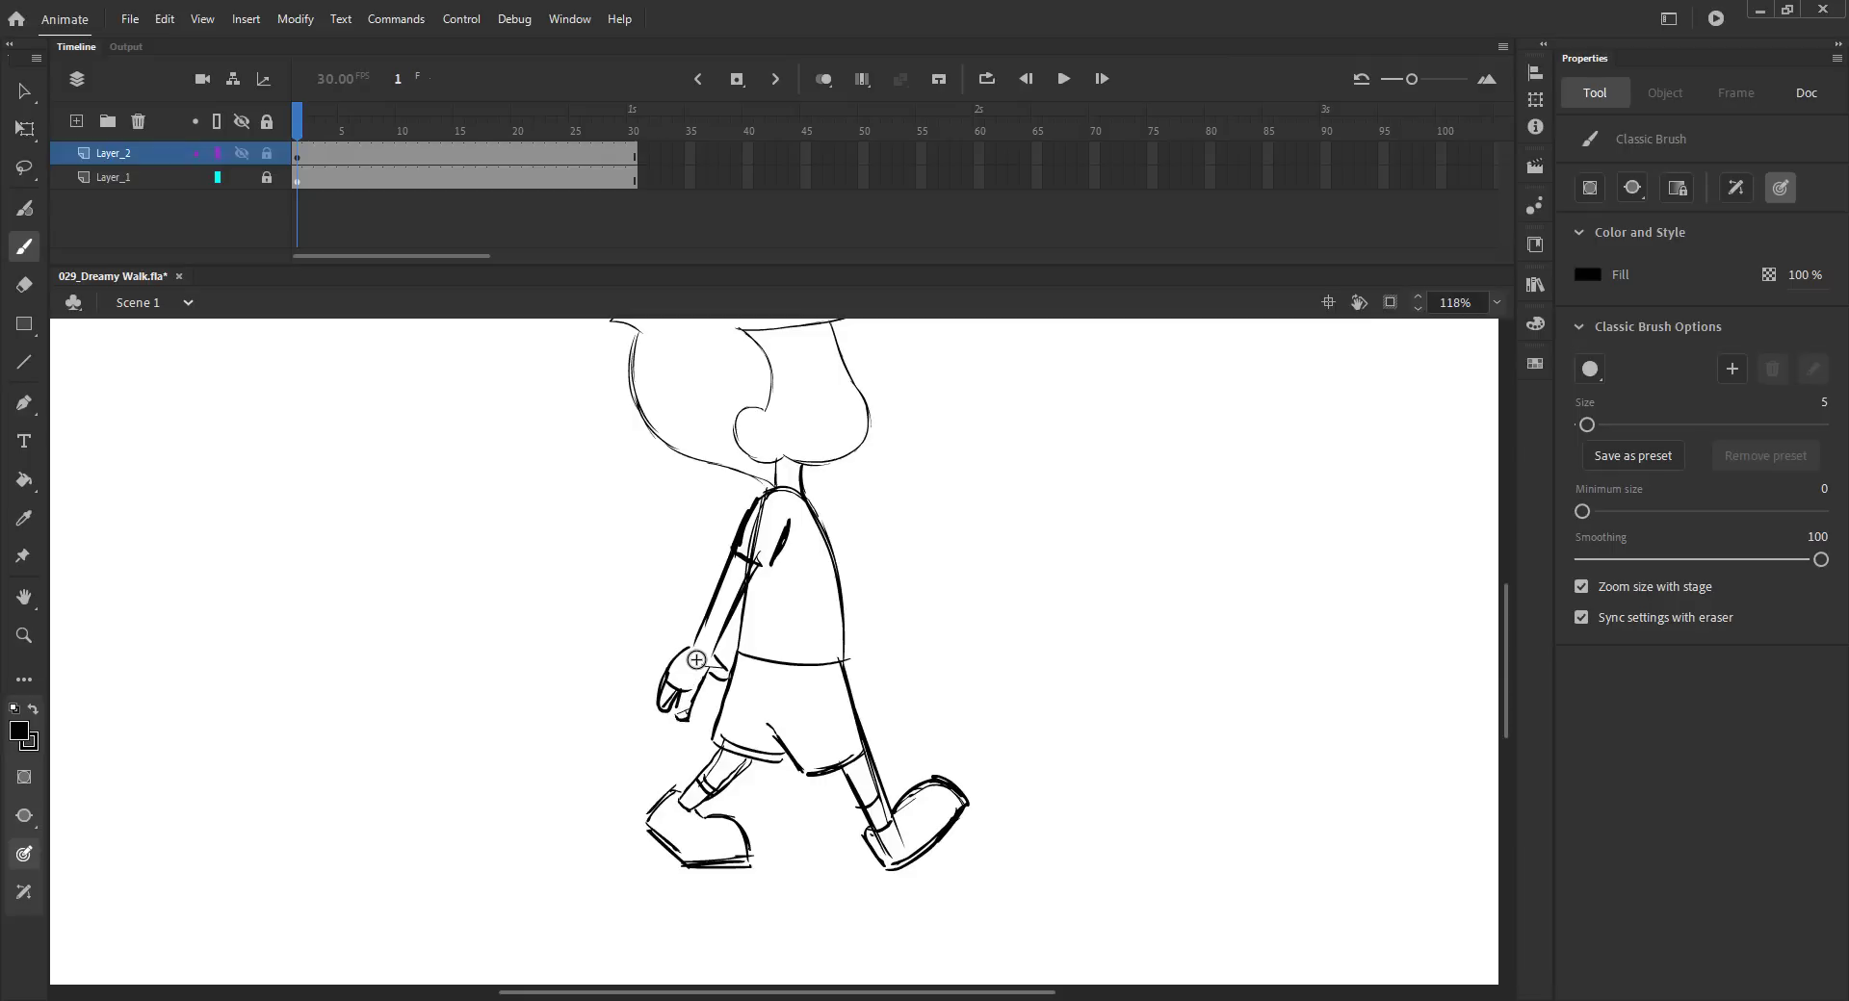
- Sketch the front arm and hand on the right side of the body
drag(797, 489, 875, 618)
mouse_move(844, 550)
mouse_down()
mouse_move(900, 627)
mouse_move(865, 645)
mouse_move(884, 682)
mouse_move(920, 676)
mouse_up()
key(ctrl+z)
mouse_move(885, 676)
mouse_down()
mouse_move(891, 693)
mouse_move(919, 687)
mouse_move(891, 658)
mouse_up()
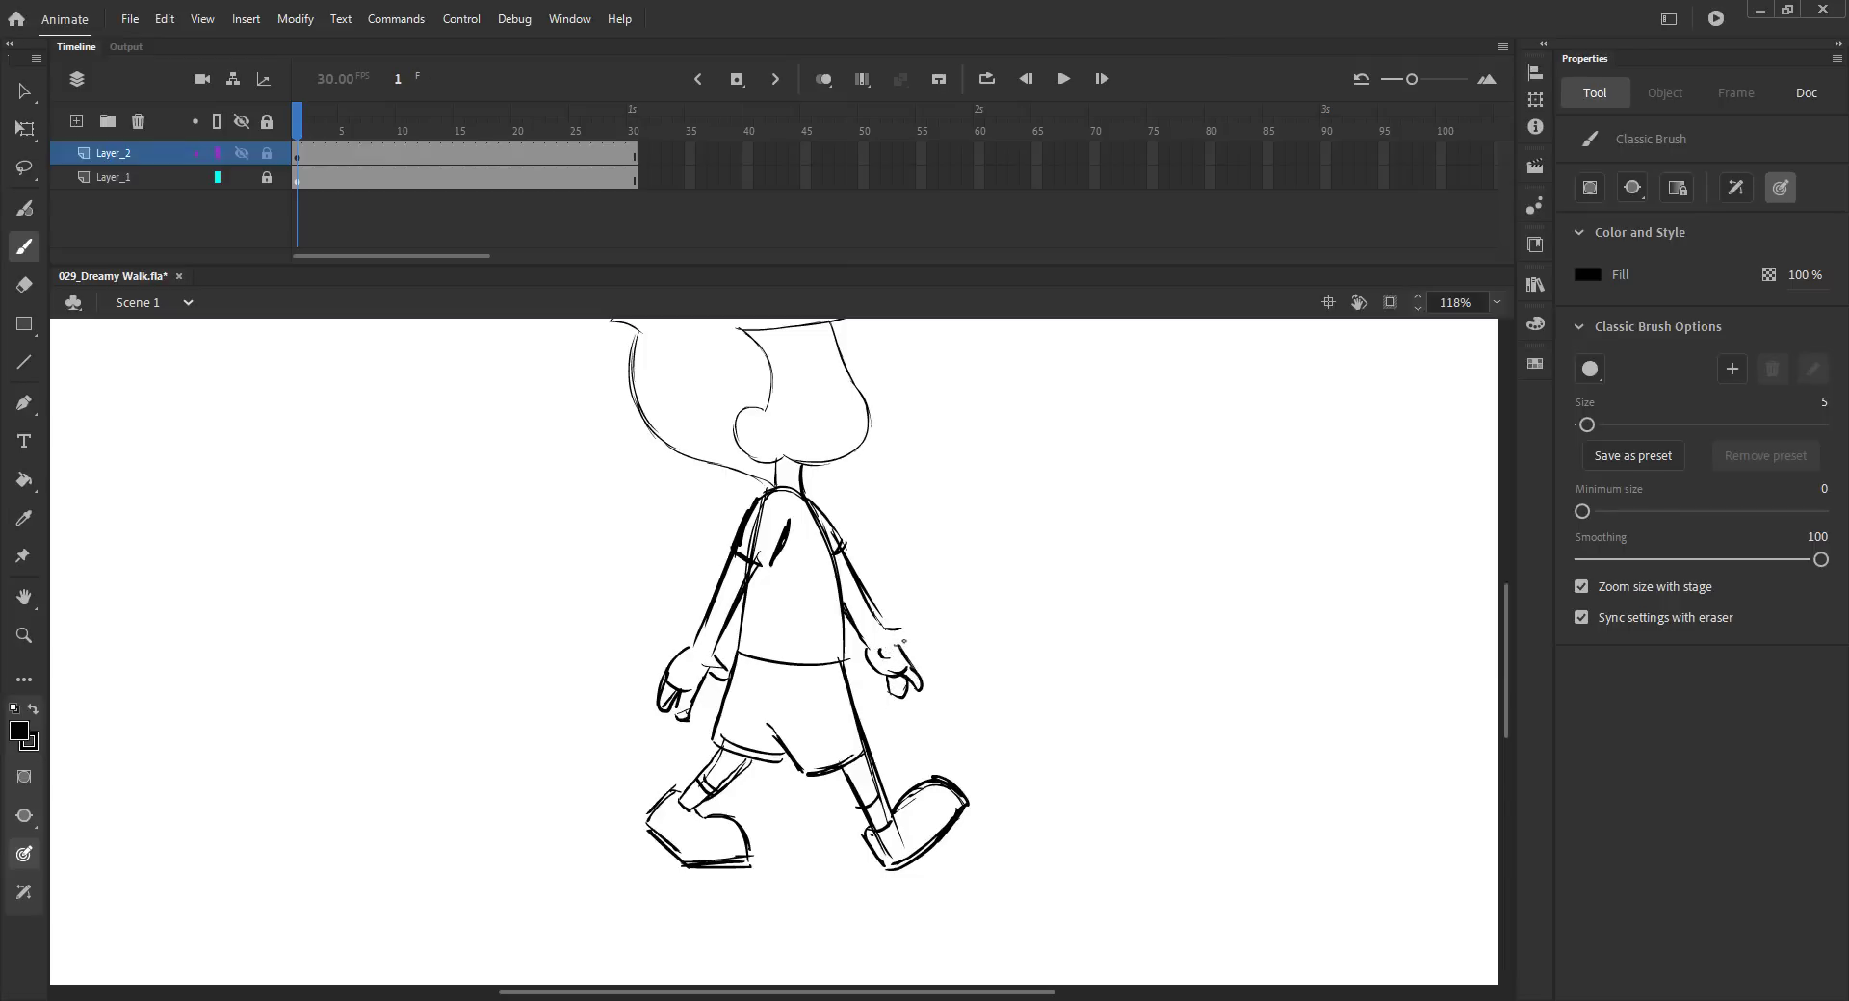
- Tilt the head slightly counter-clockwise with Free Transform and save the file
key(ctrl+2)
key(ctrl+s)
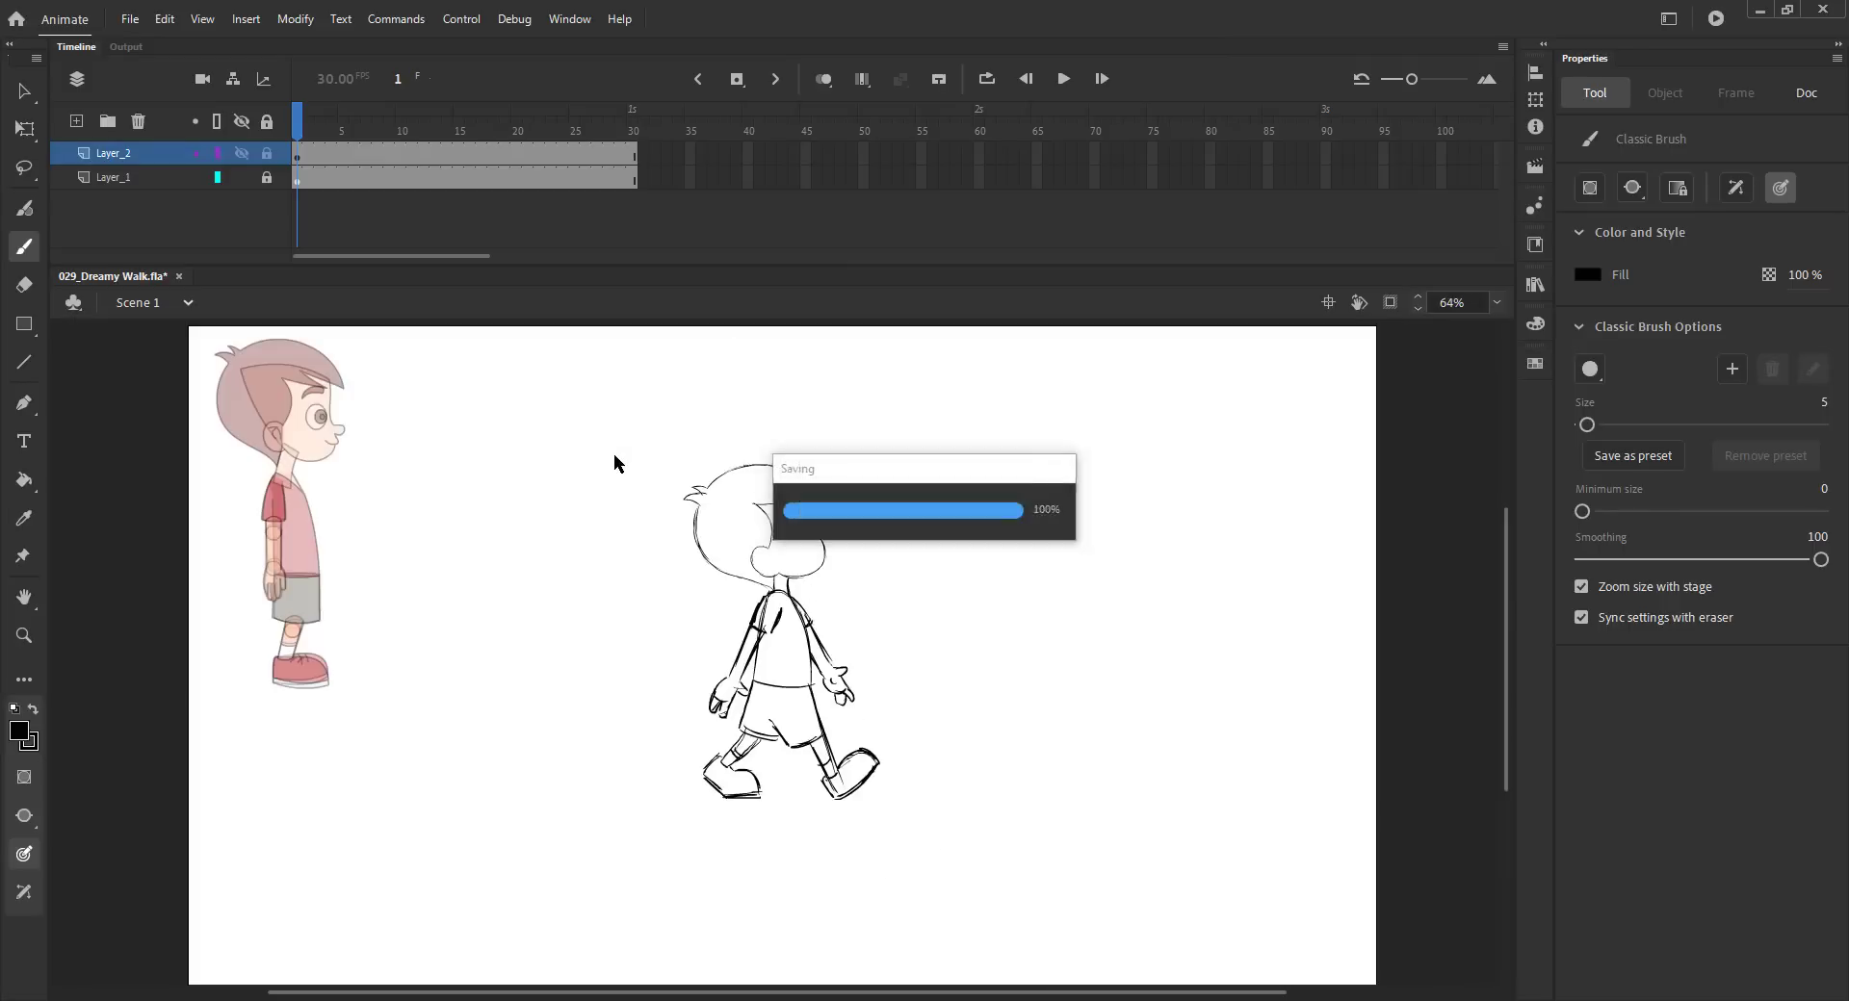
key(v)
click(765, 526)
key(q)
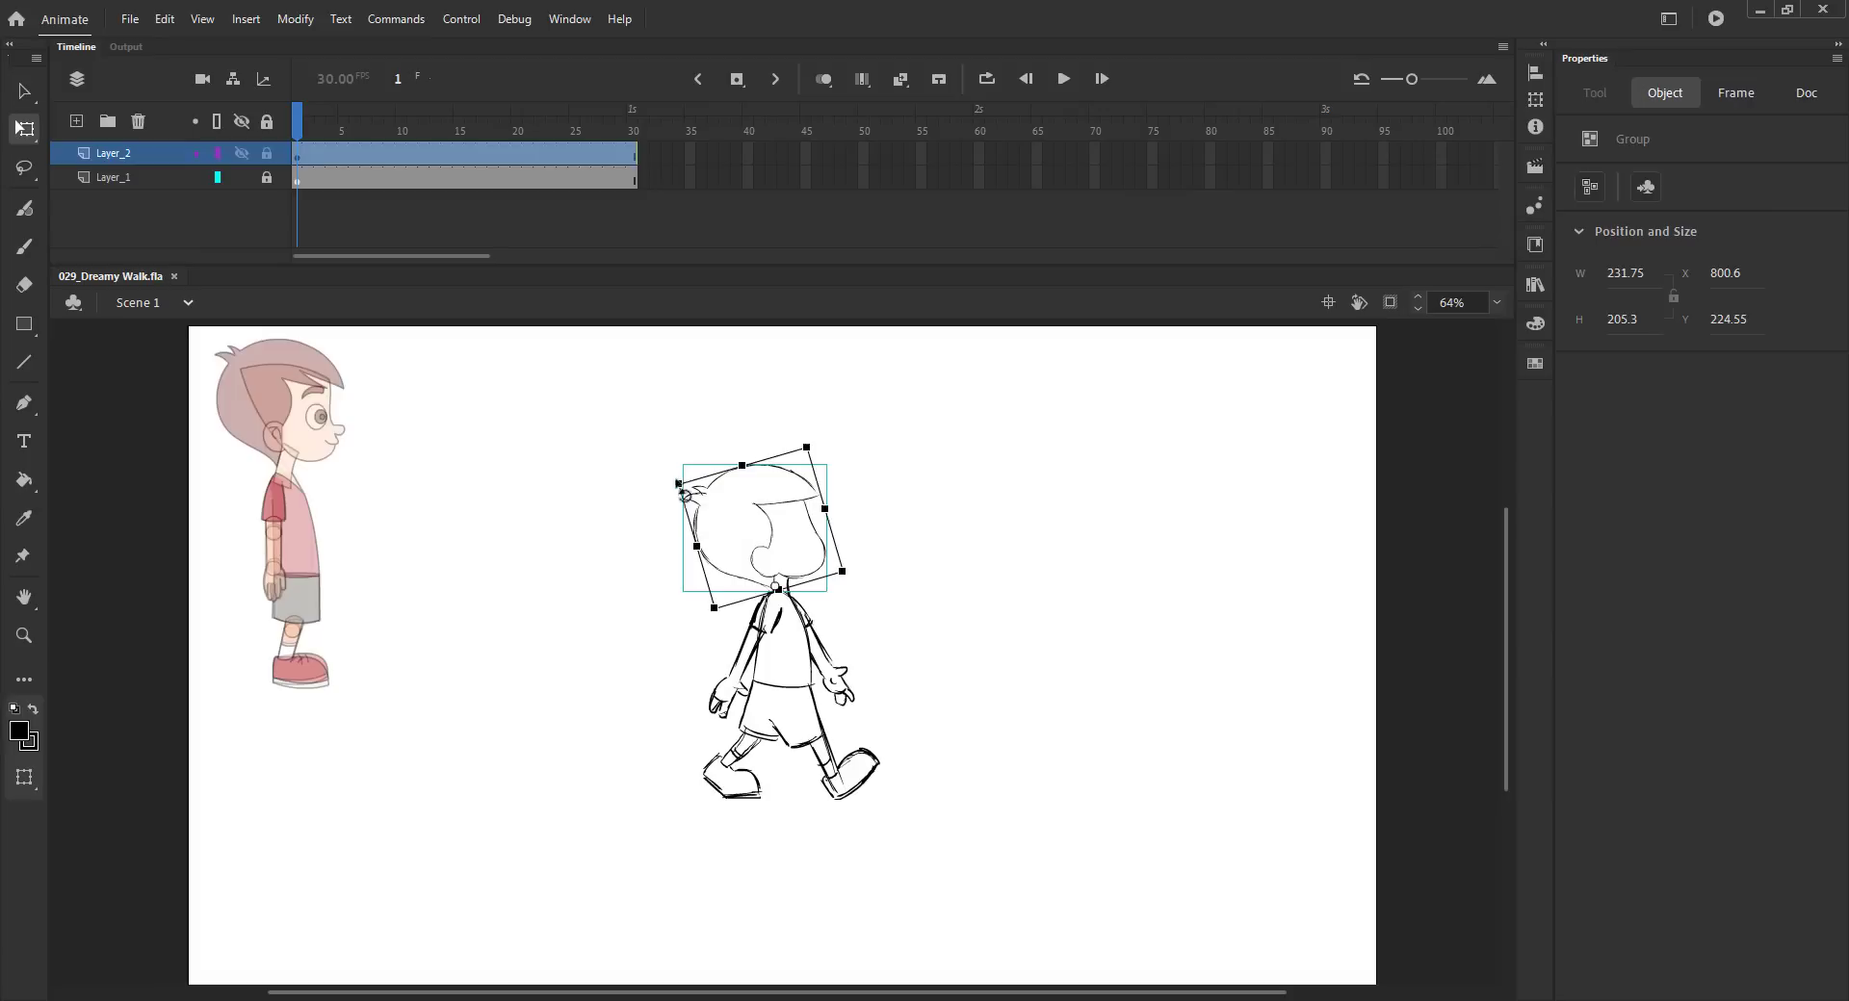
drag(677, 488, 664, 471)
key(v)
click(619, 477)
key(ctrl+s)
- Enable onion skin and paste the previous drawing's head in place on frame 13
click(267, 153)
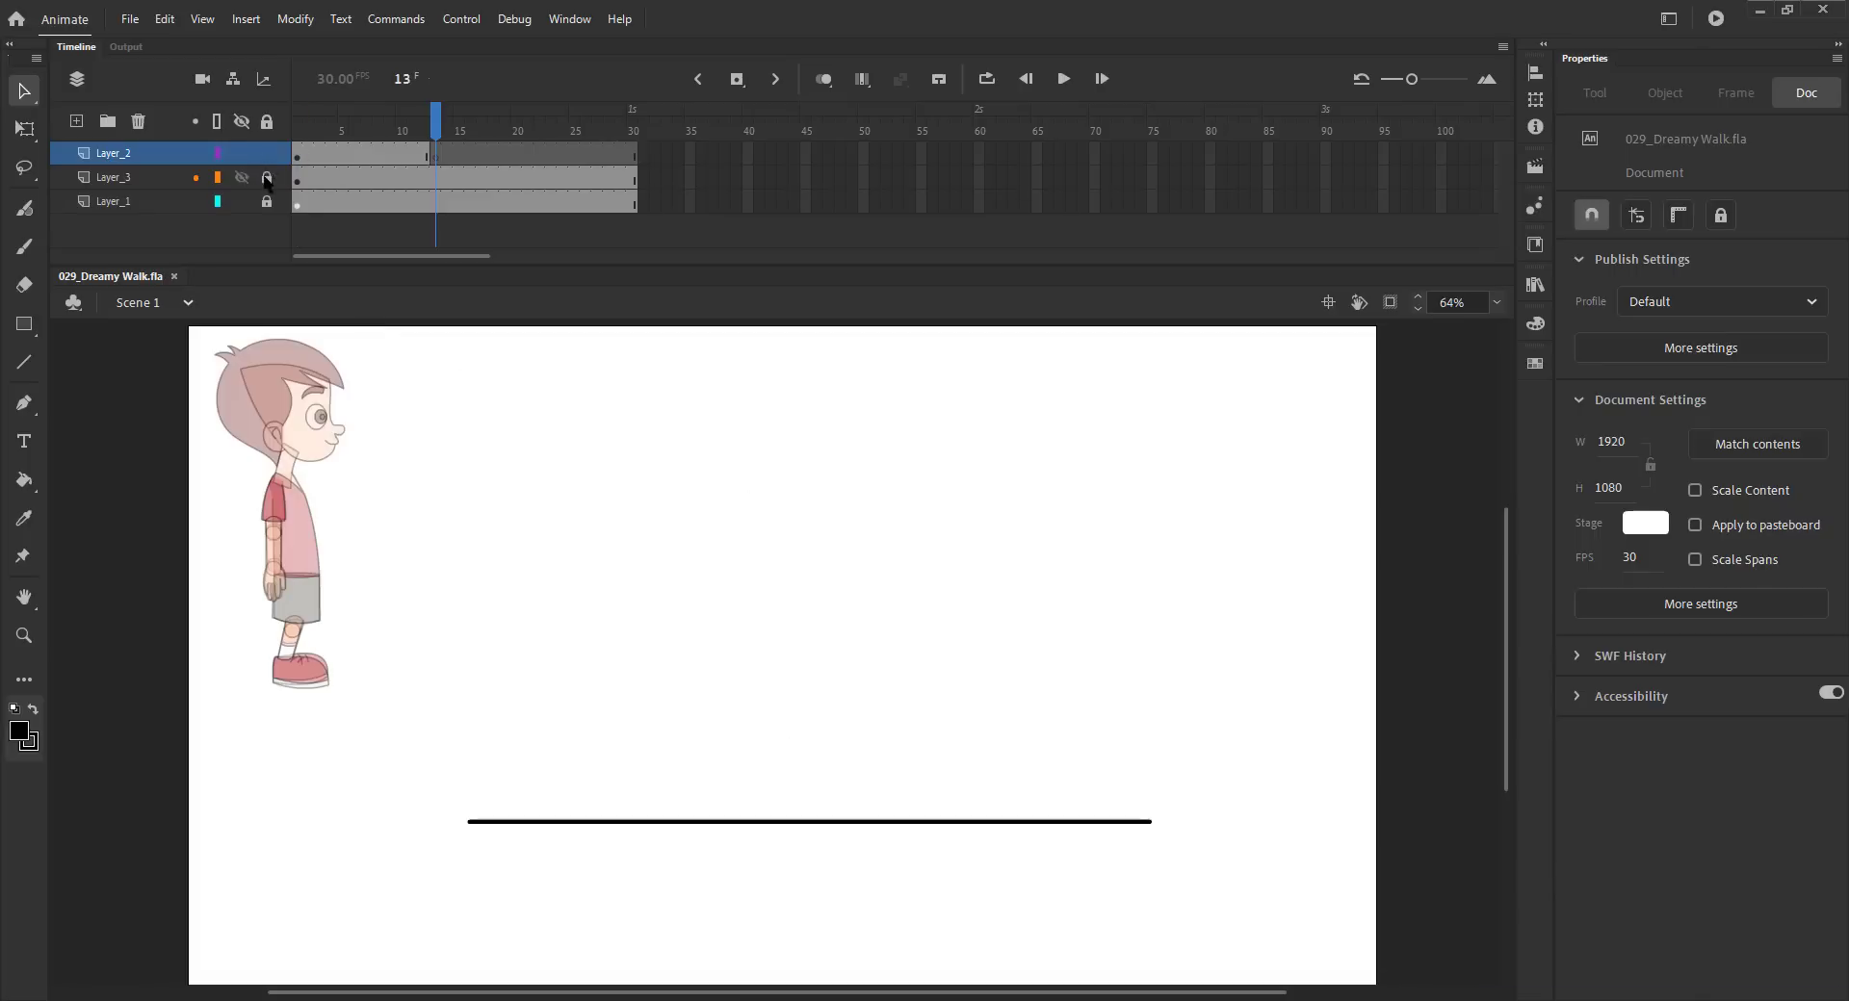
click(825, 78)
key(z)
drag(500, 436, 1088, 866)
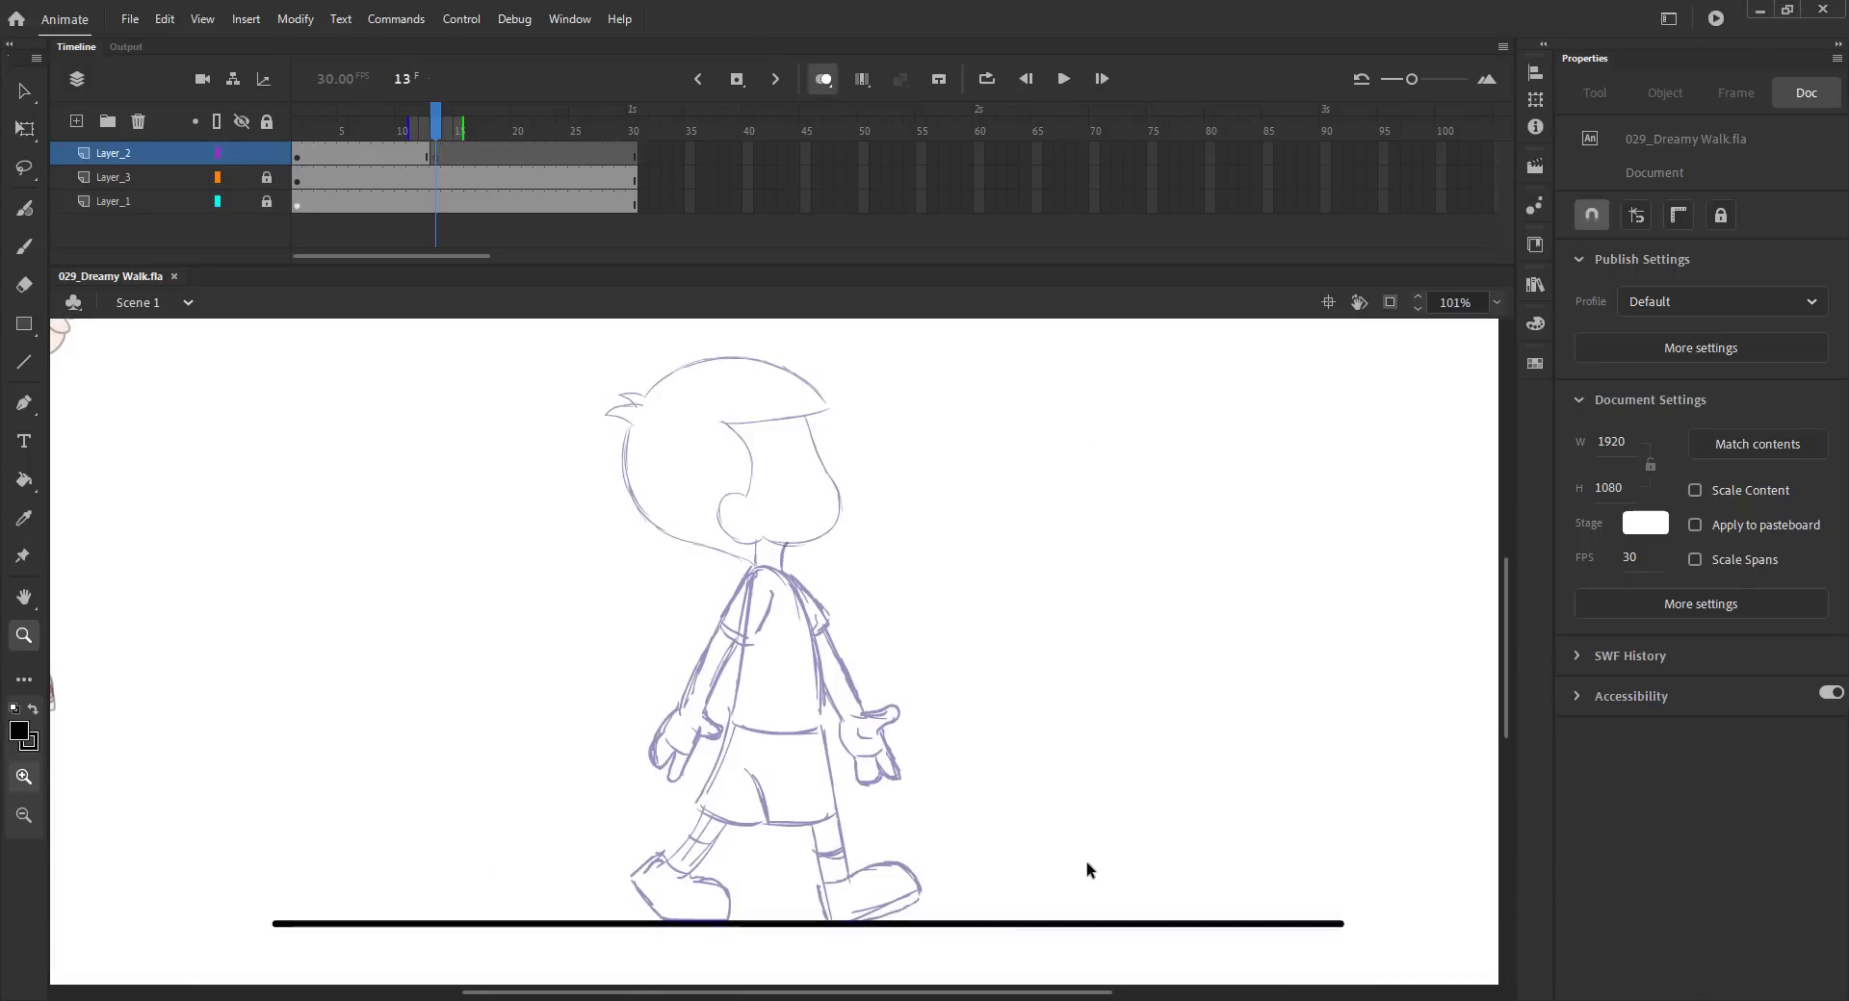
key(v)
key(comma)
click(678, 470)
key(period)
key(ctrl+shift+v)
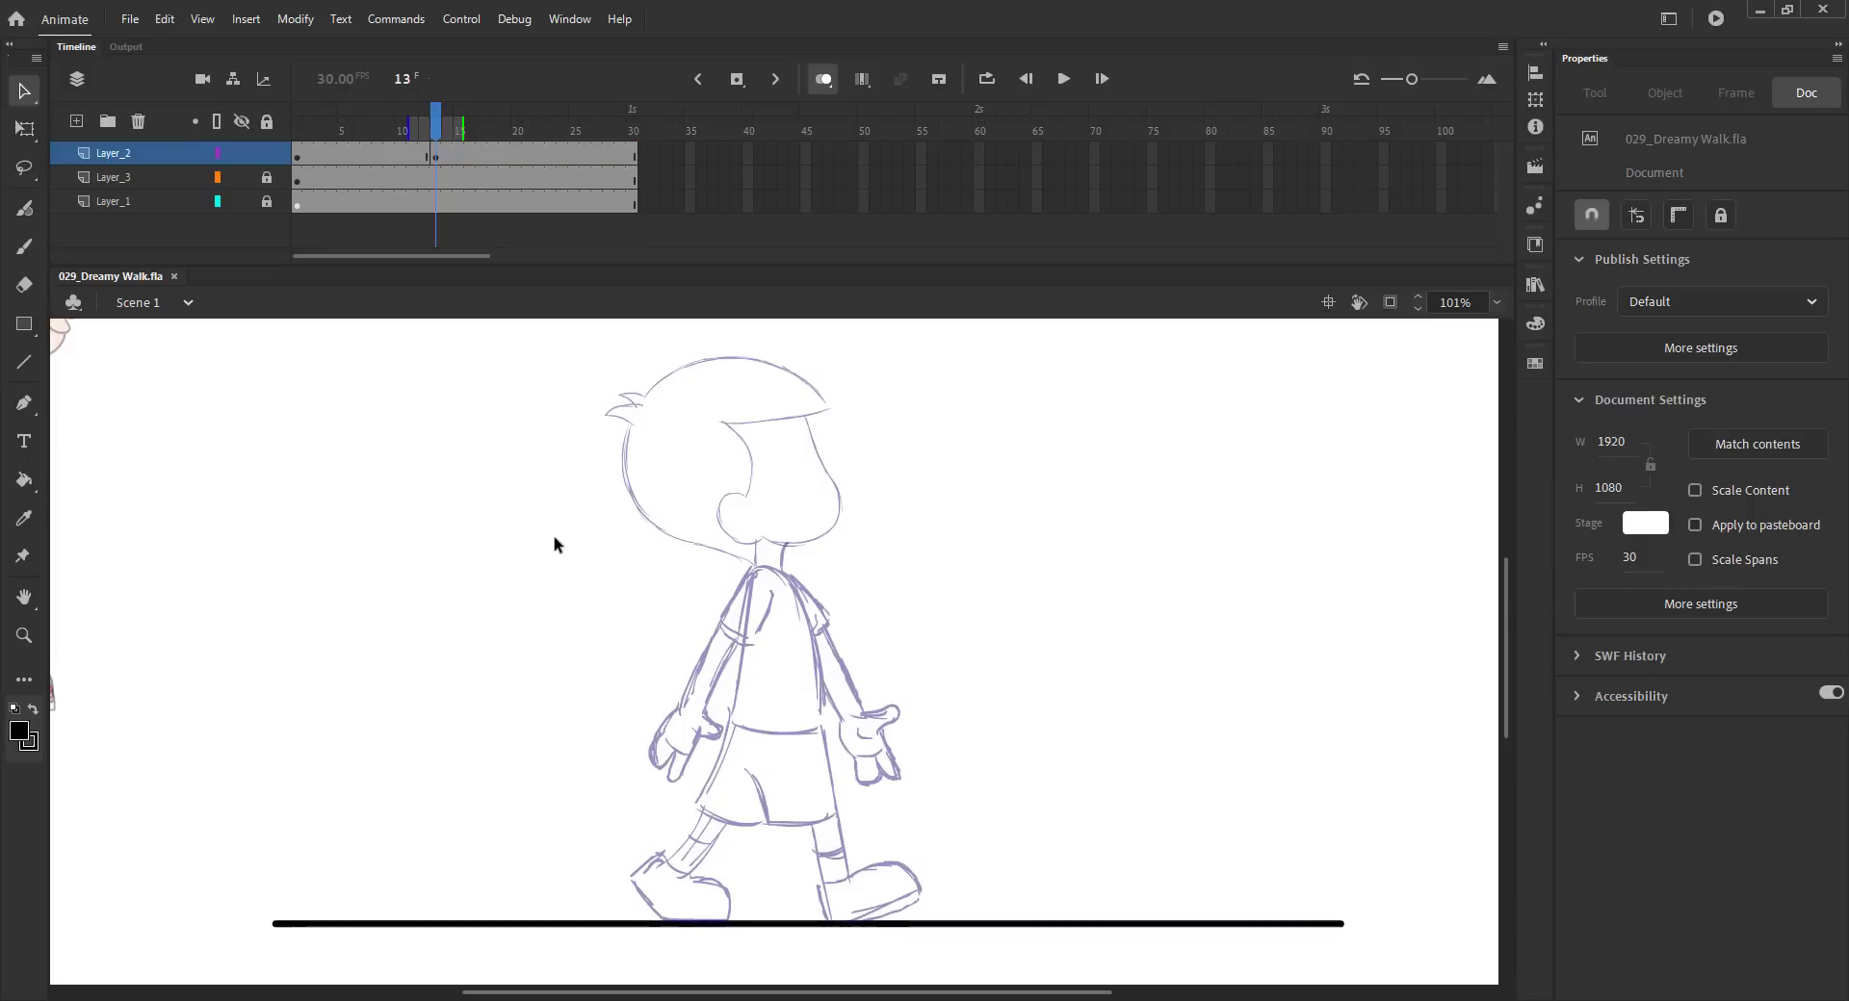
- Sketch the torso, shorts and front arm with hand on frame 13 with the brush
key(b)
mouse_move(783, 546)
mouse_down()
mouse_move(822, 708)
mouse_move(743, 672)
mouse_move(697, 805)
mouse_move(761, 826)
mouse_up()
drag(819, 724, 833, 813)
key(ctrl+s)
mouse_move(782, 573)
mouse_down()
mouse_move(821, 612)
mouse_move(780, 611)
mouse_move(803, 636)
mouse_move(822, 625)
mouse_move(866, 710)
mouse_up()
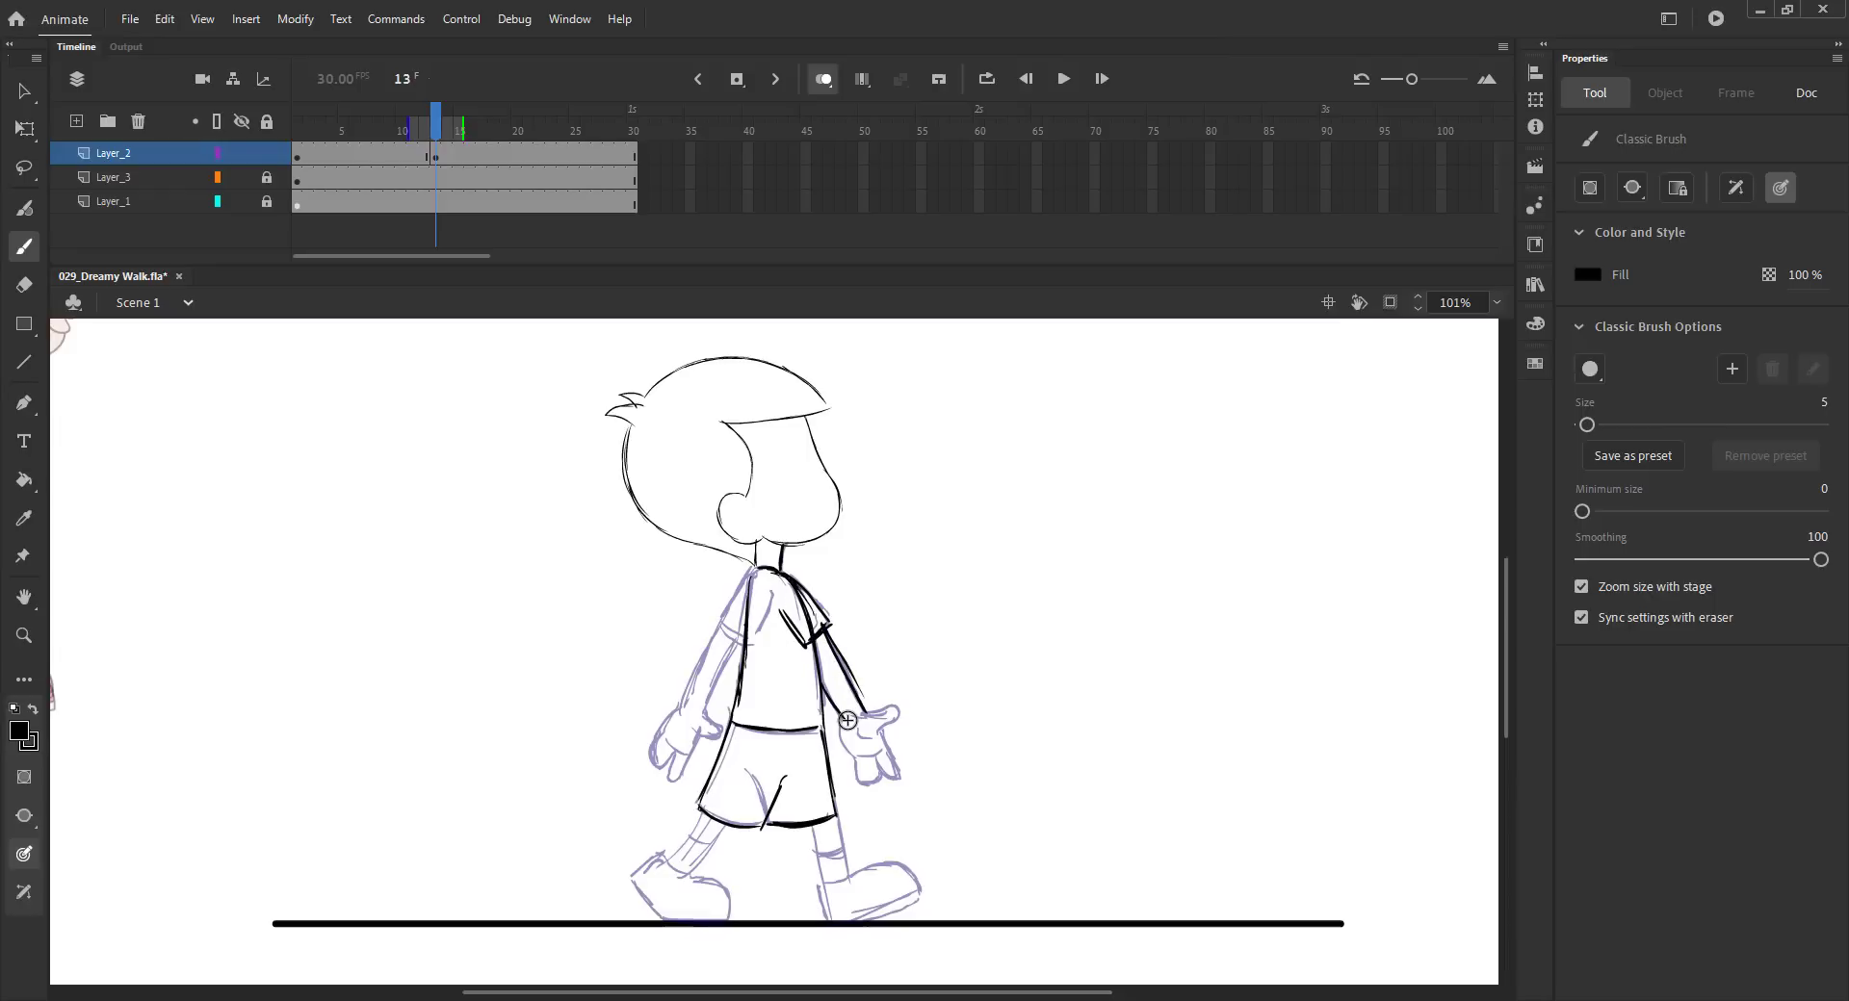
mouse_move(886, 709)
mouse_down()
mouse_move(897, 776)
mouse_move(860, 781)
mouse_move(882, 755)
mouse_up()
drag(878, 758, 879, 788)
- Toggle onion skin off and on to check the pose and refine the front hand
click(822, 78)
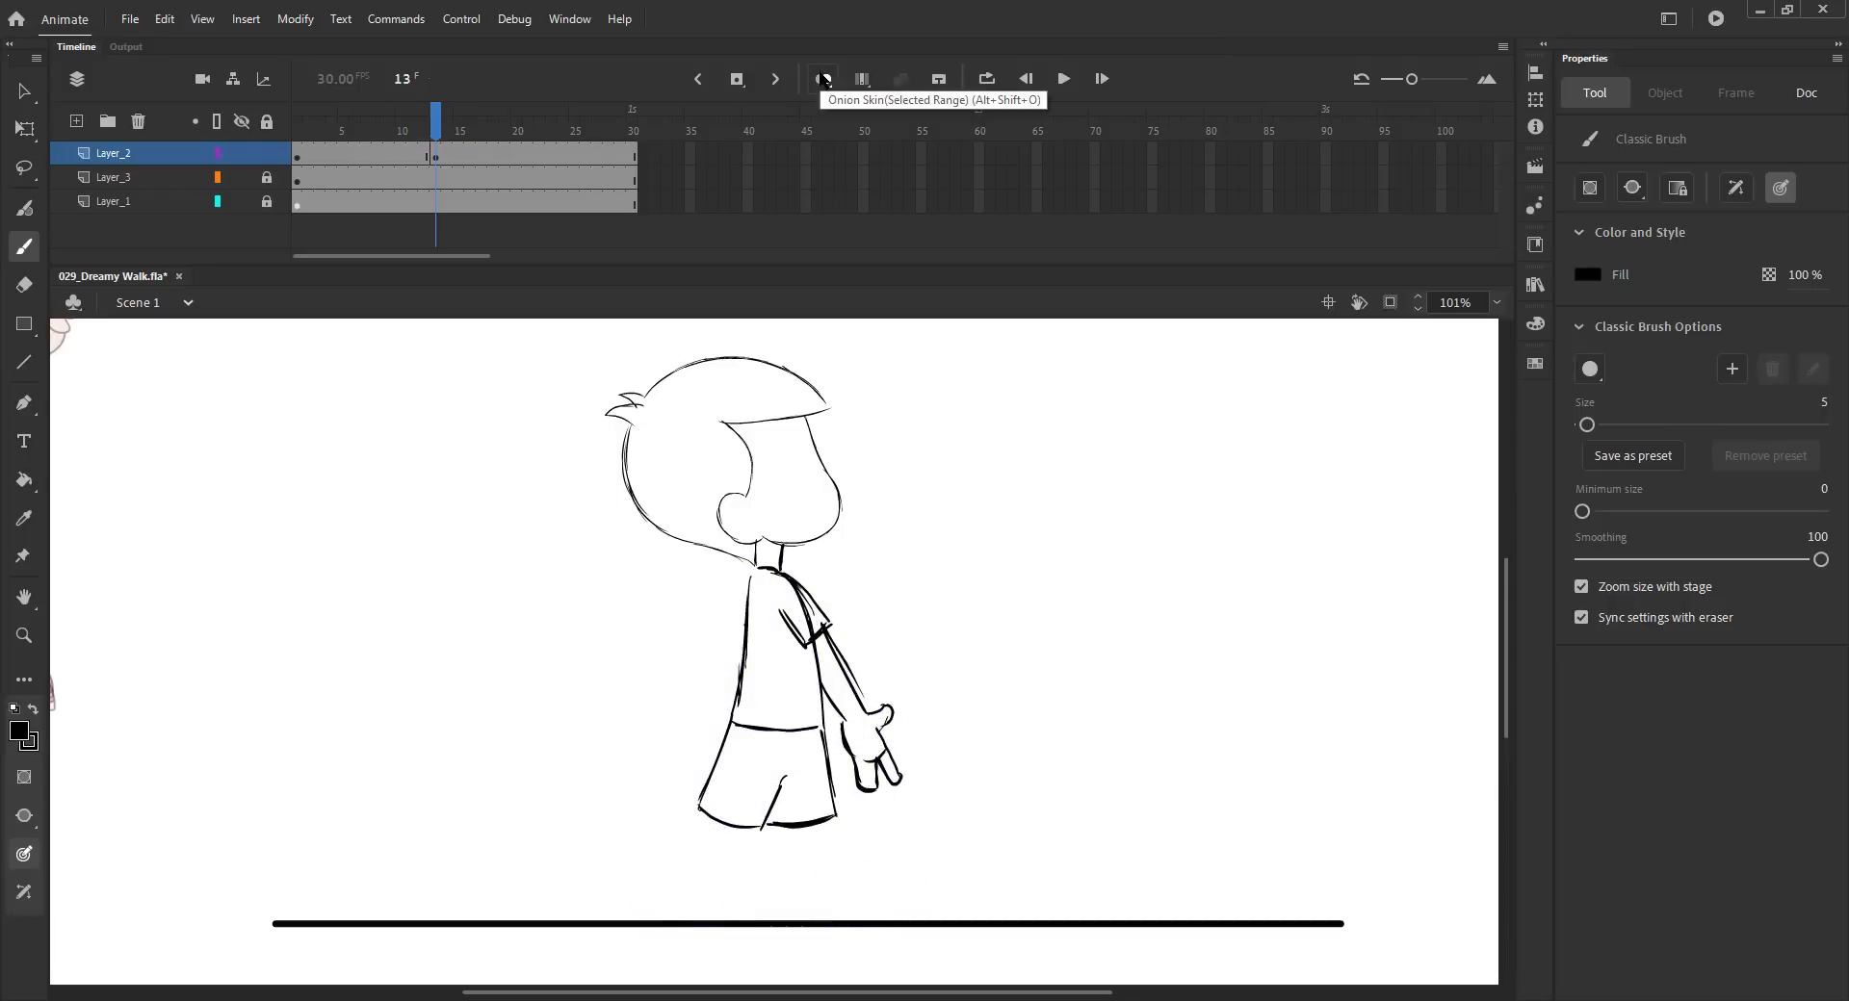
click(821, 78)
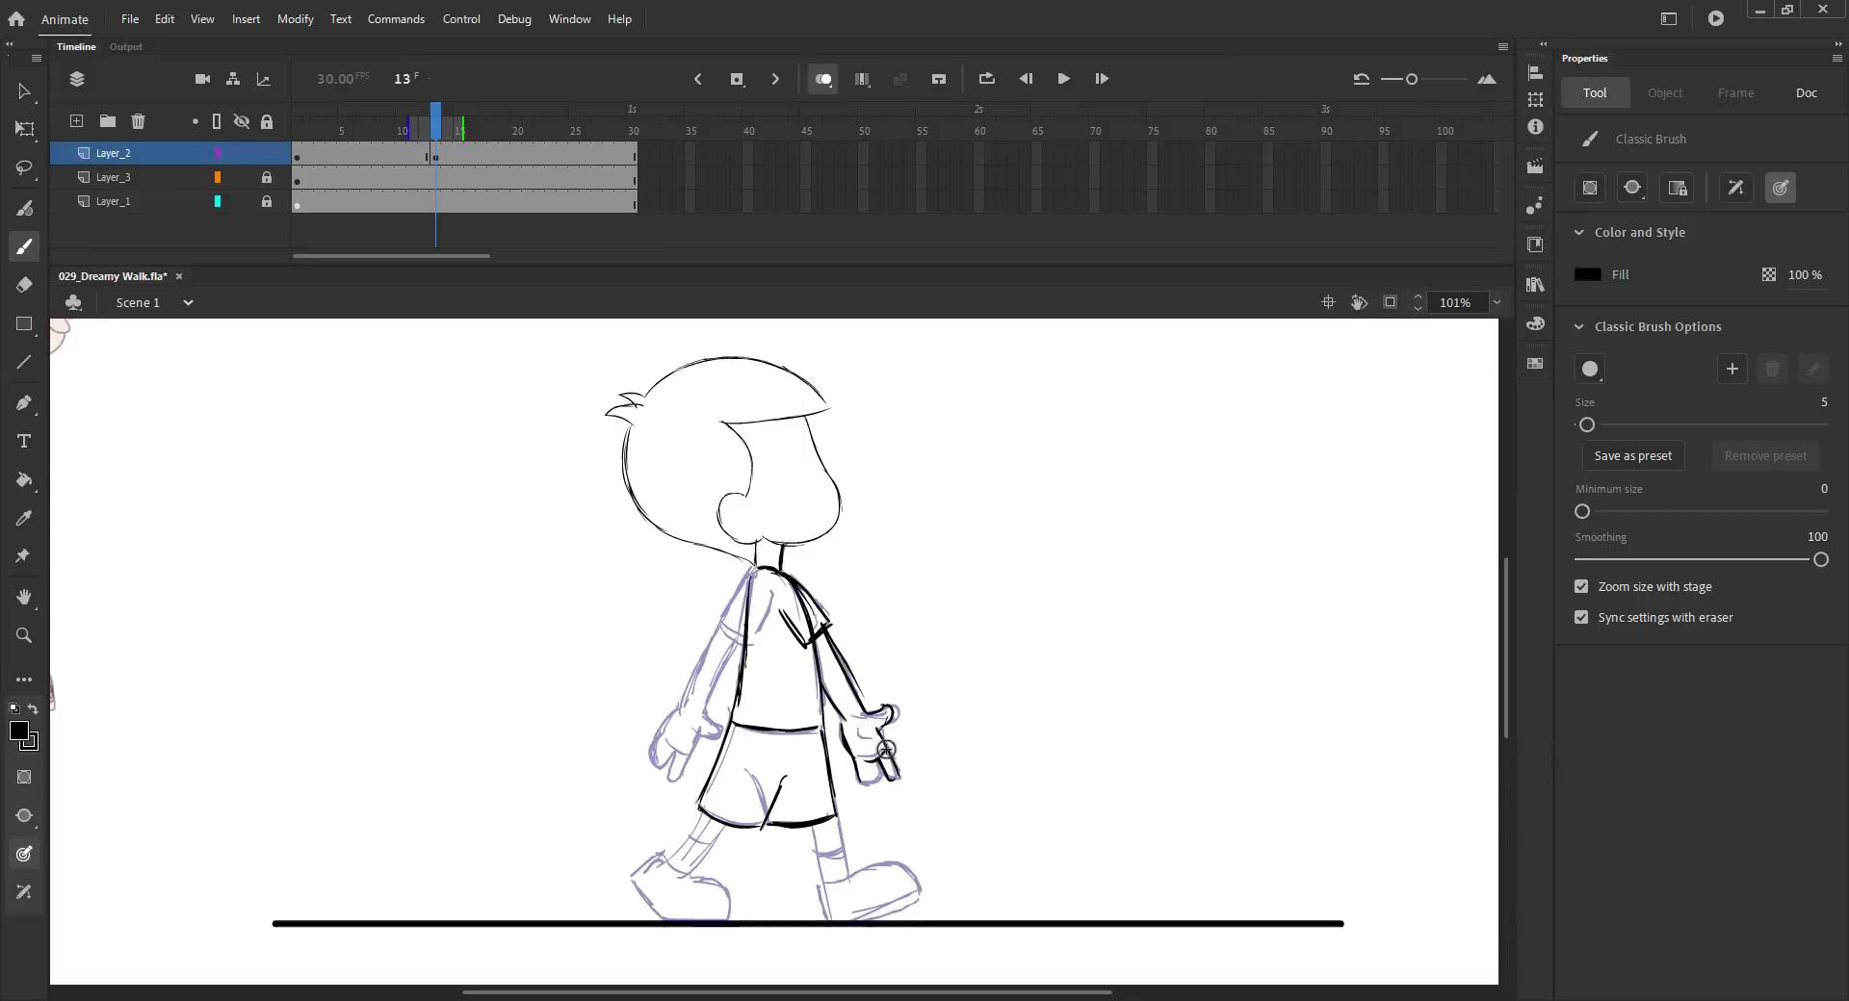
drag(878, 762, 885, 784)
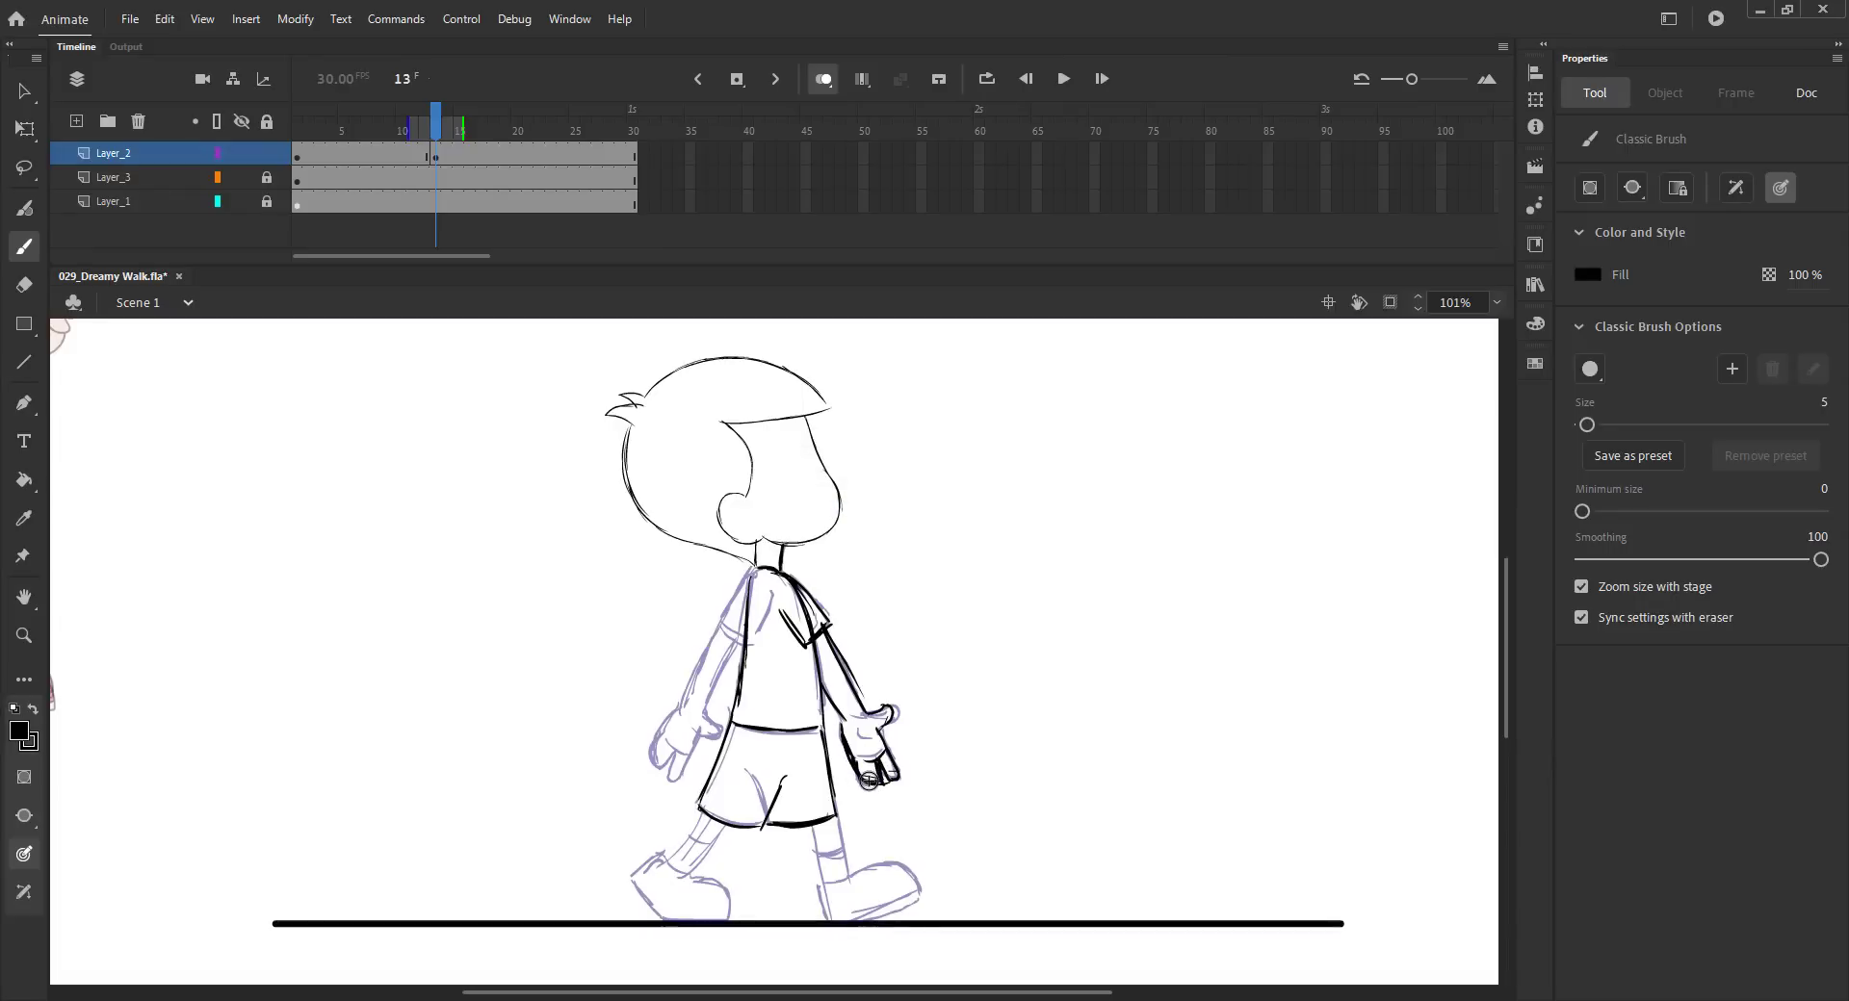
- Draw the back arm and hand on frame 13 and save the file
drag(757, 567, 725, 621)
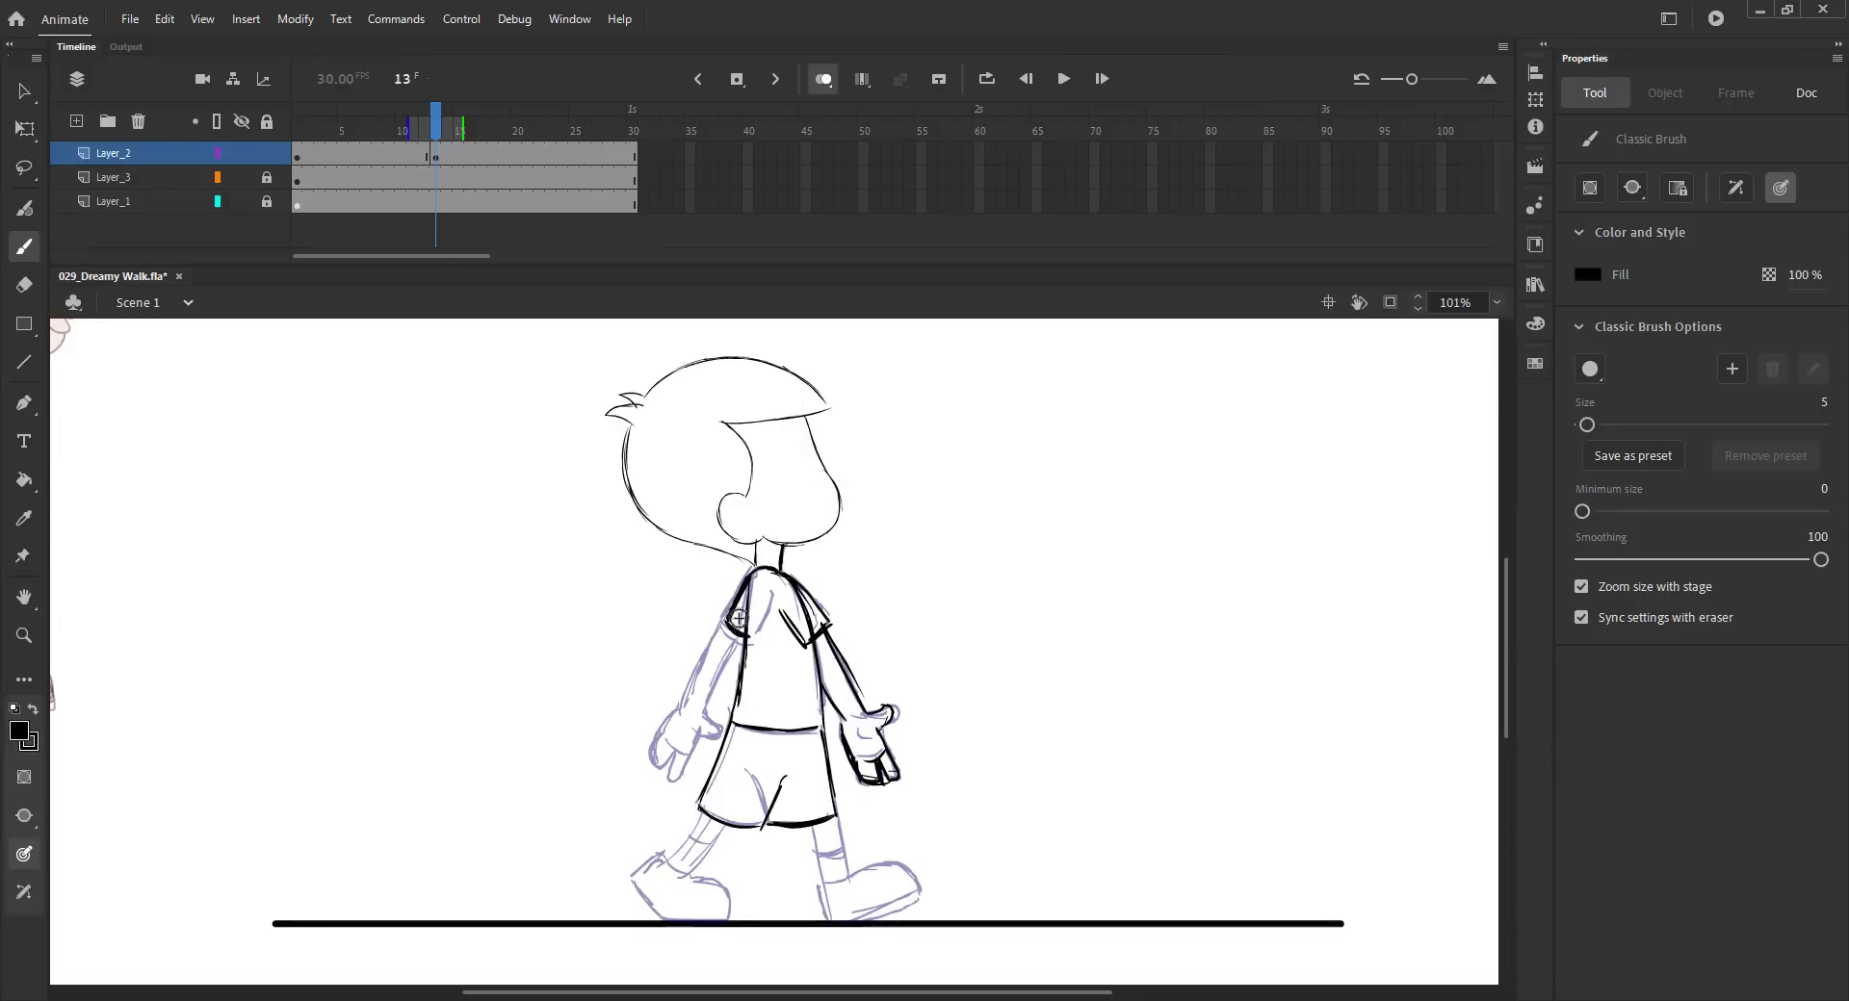
key(ctrl+z)
key(ctrl+z)
key(ctrl+z)
drag(754, 569, 686, 701)
drag(737, 642, 704, 711)
key(ctrl+s)
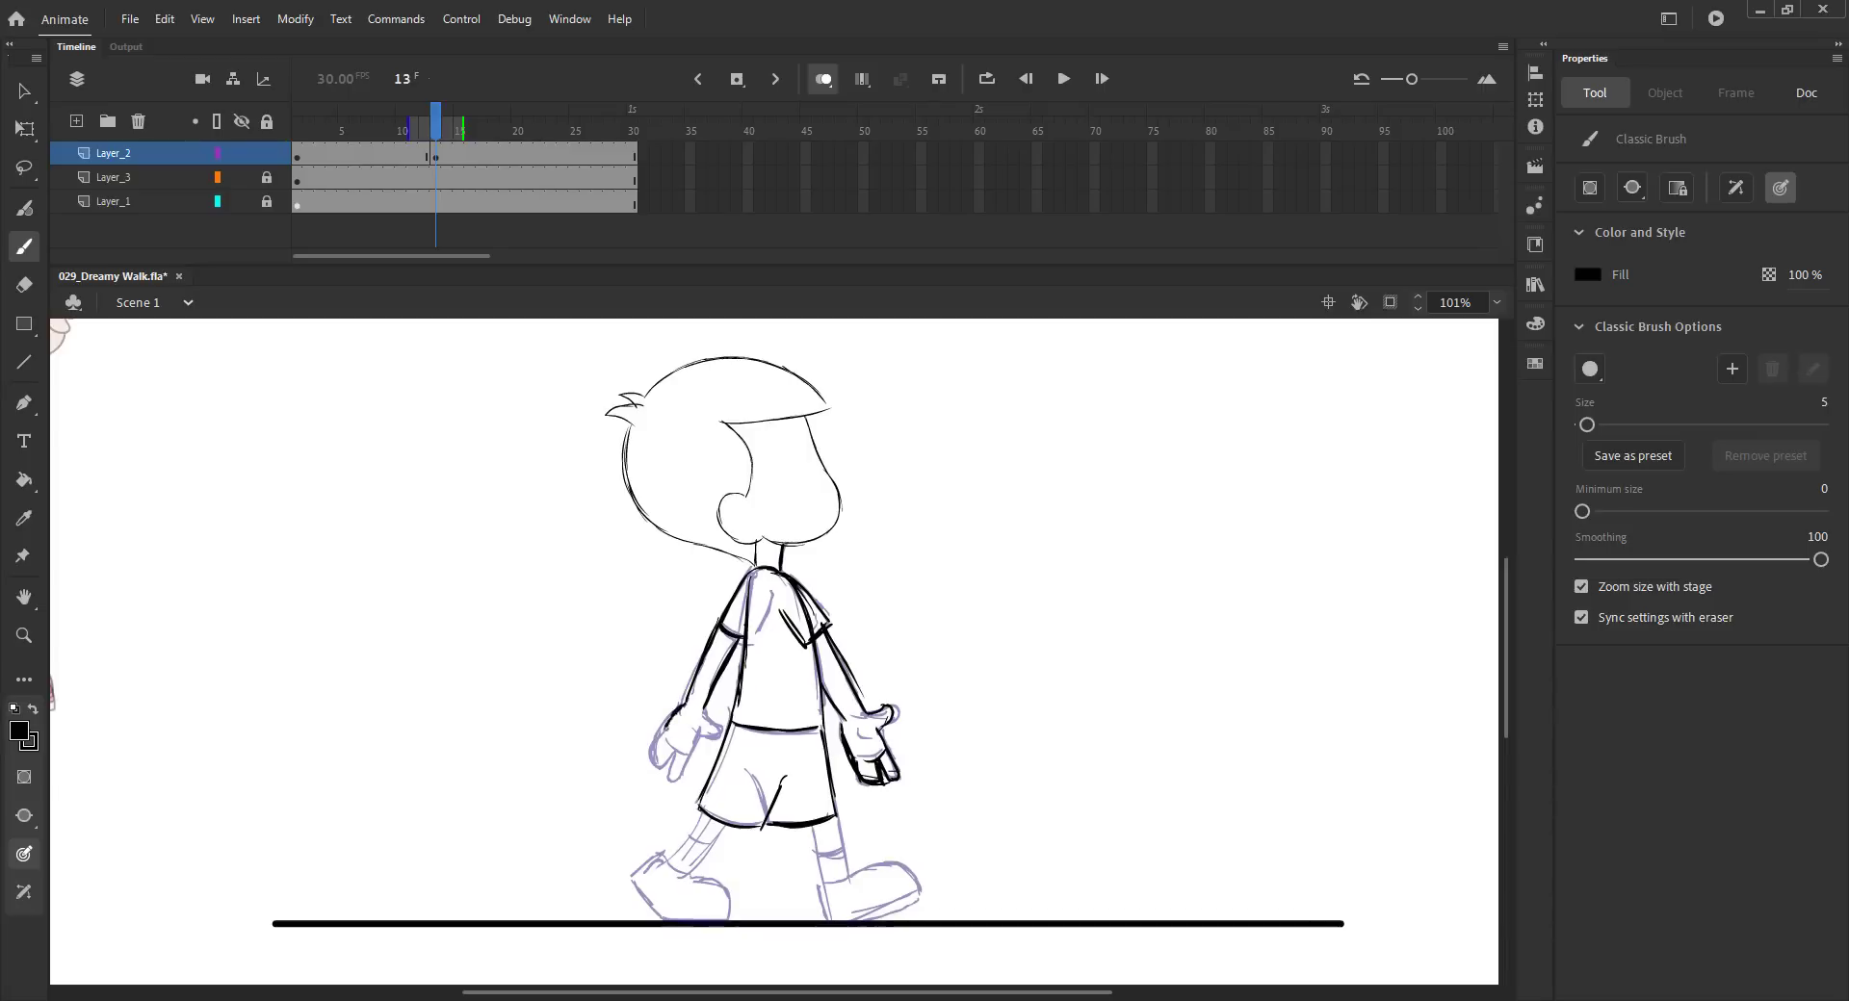
mouse_move(700, 713)
mouse_down()
mouse_move(724, 736)
mouse_move(688, 754)
mouse_move(685, 732)
mouse_up()
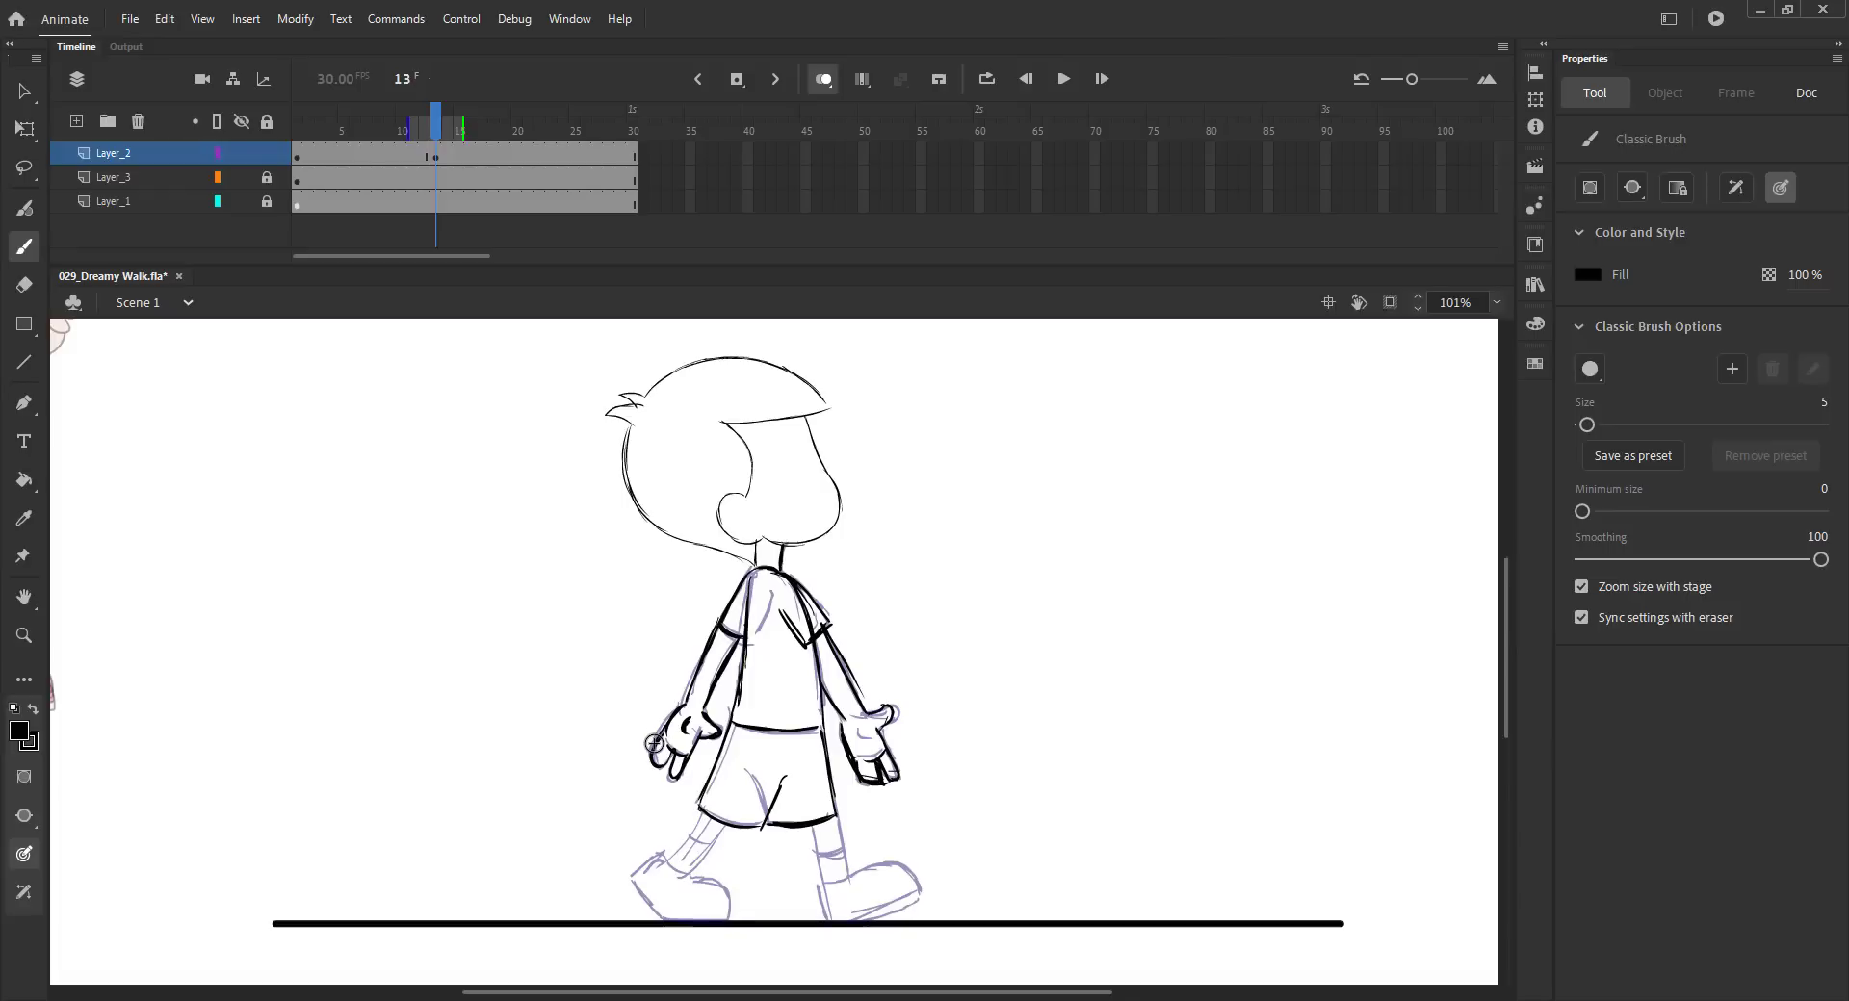
- Draw both legs and shoes on frame 13 and save the file
drag(835, 814, 847, 881)
mouse_move(812, 827)
mouse_down()
mouse_move(824, 884)
mouse_move(920, 897)
mouse_move(871, 920)
mouse_up()
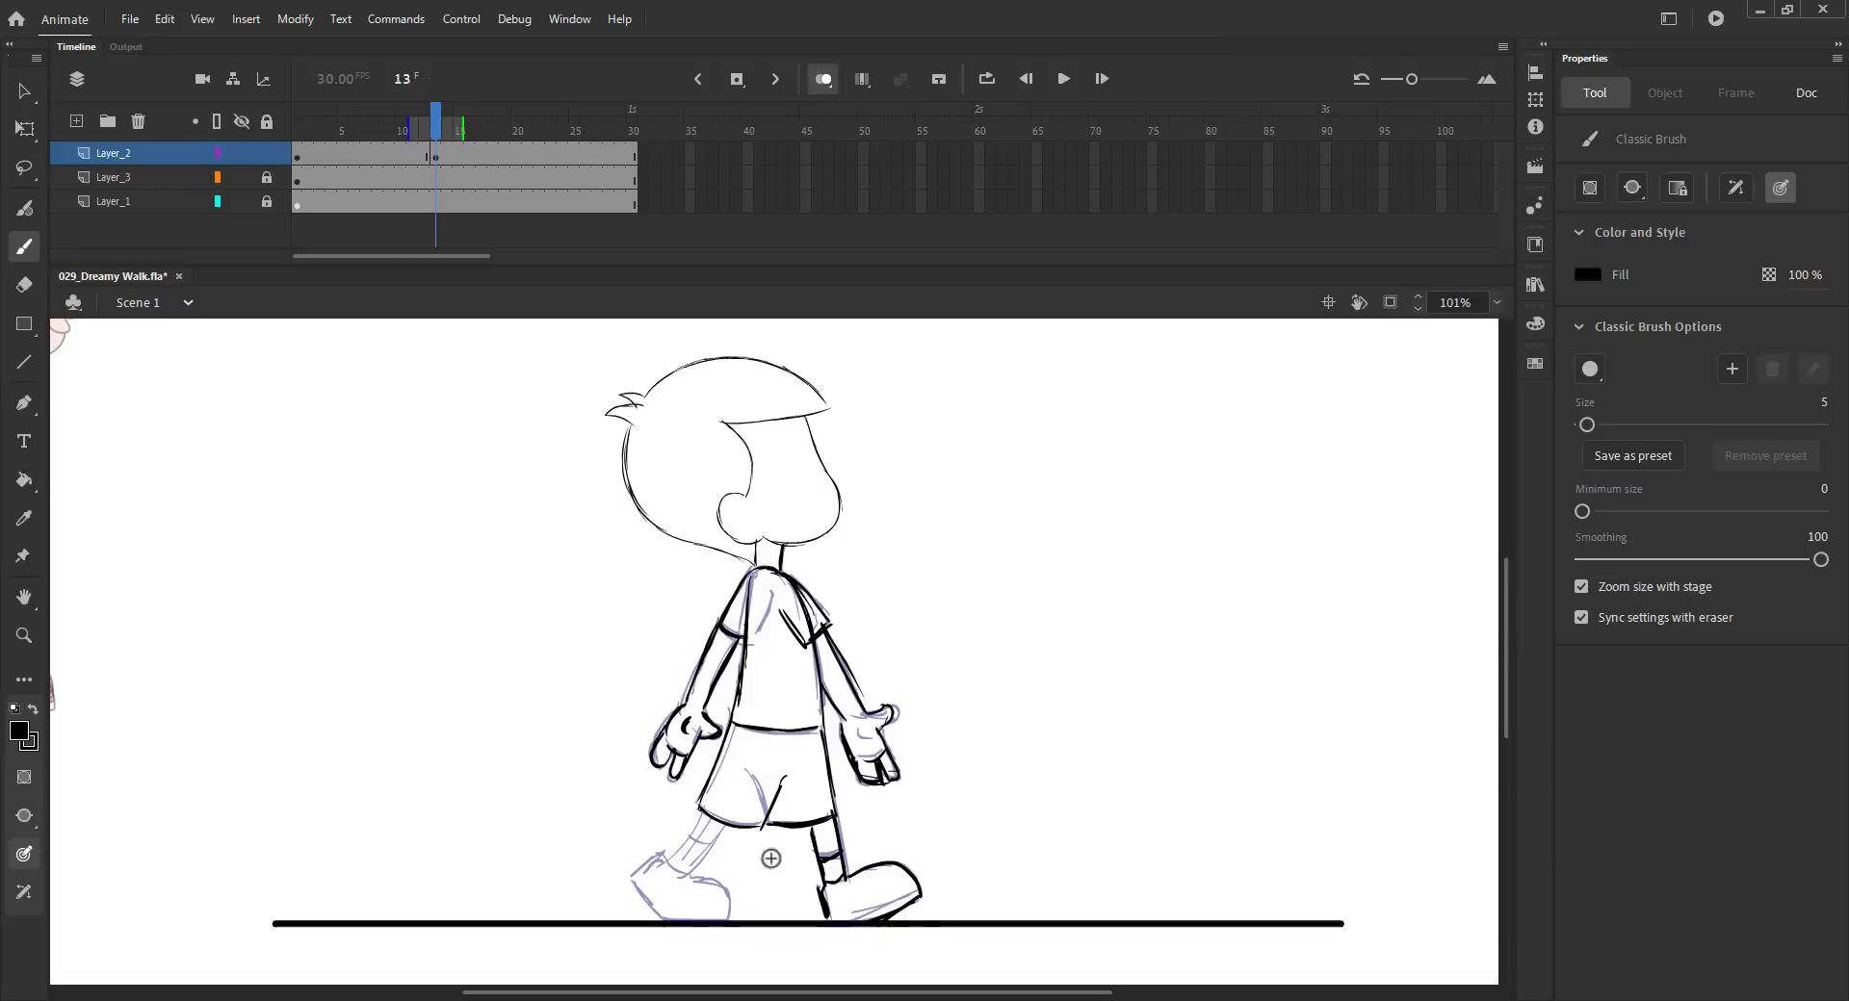
mouse_move(728, 807)
mouse_down()
mouse_move(633, 880)
mouse_move(662, 918)
mouse_up()
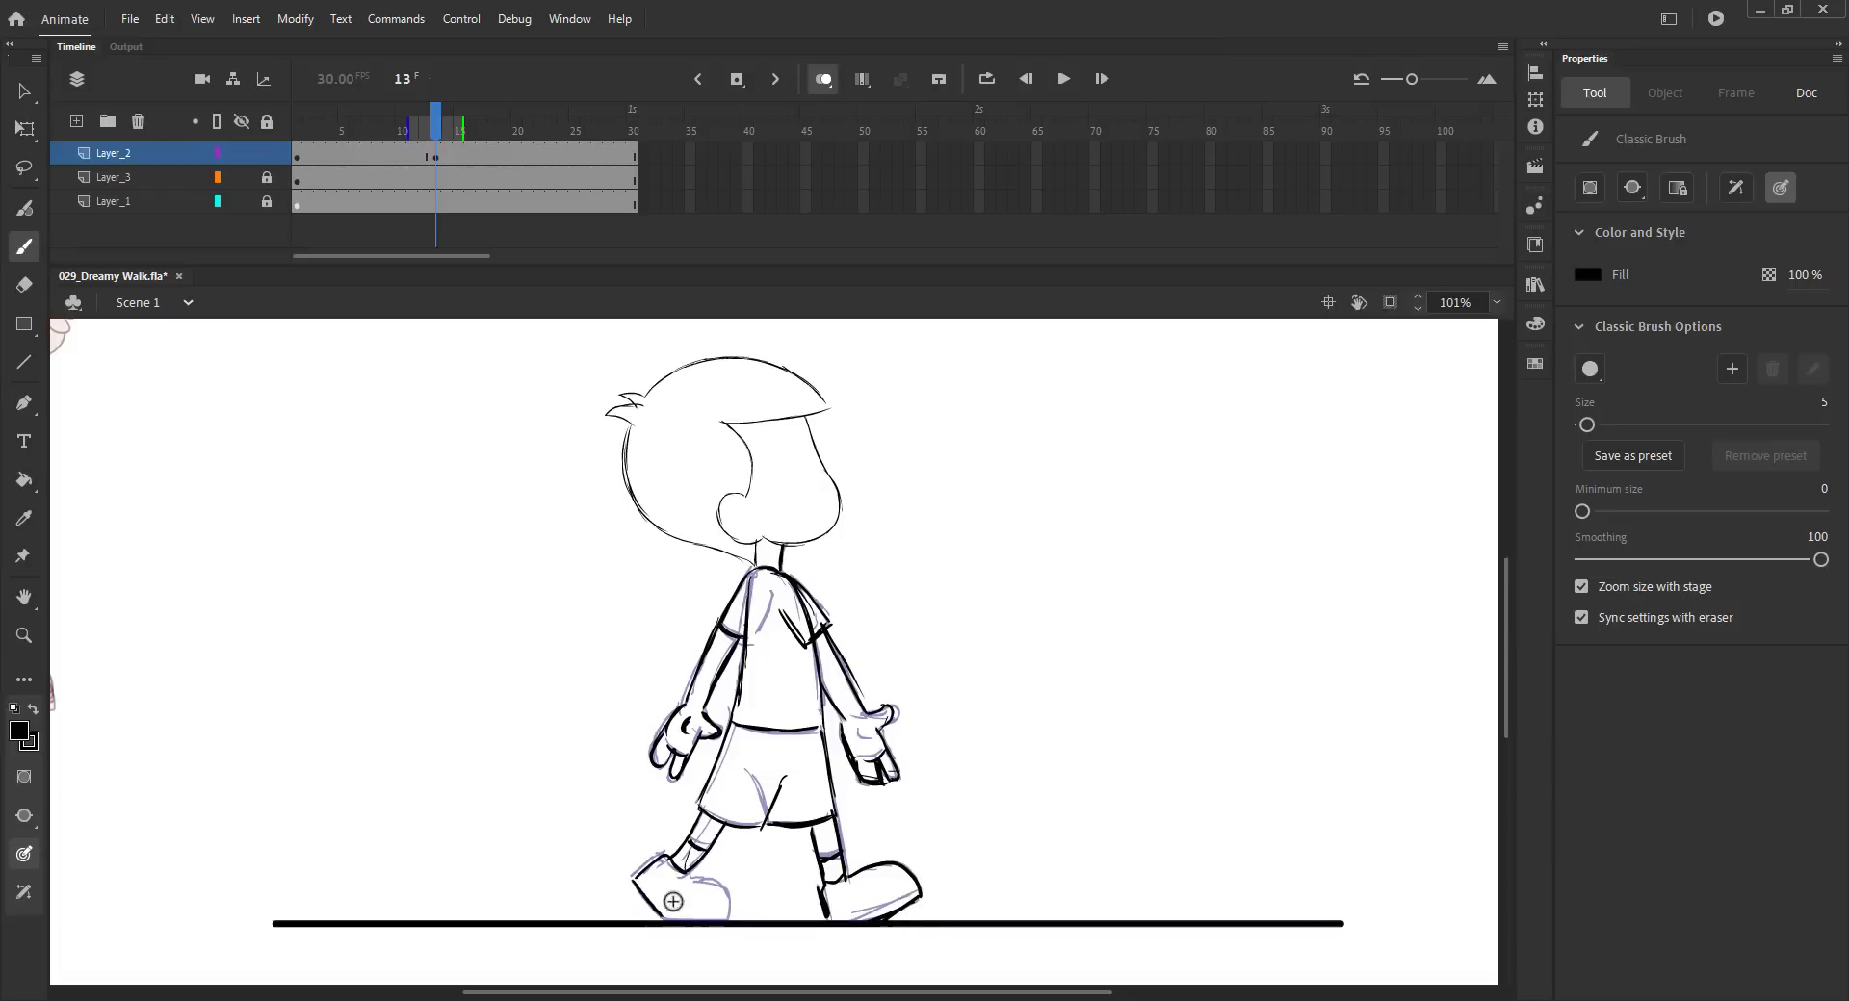
key(ctrl+s)
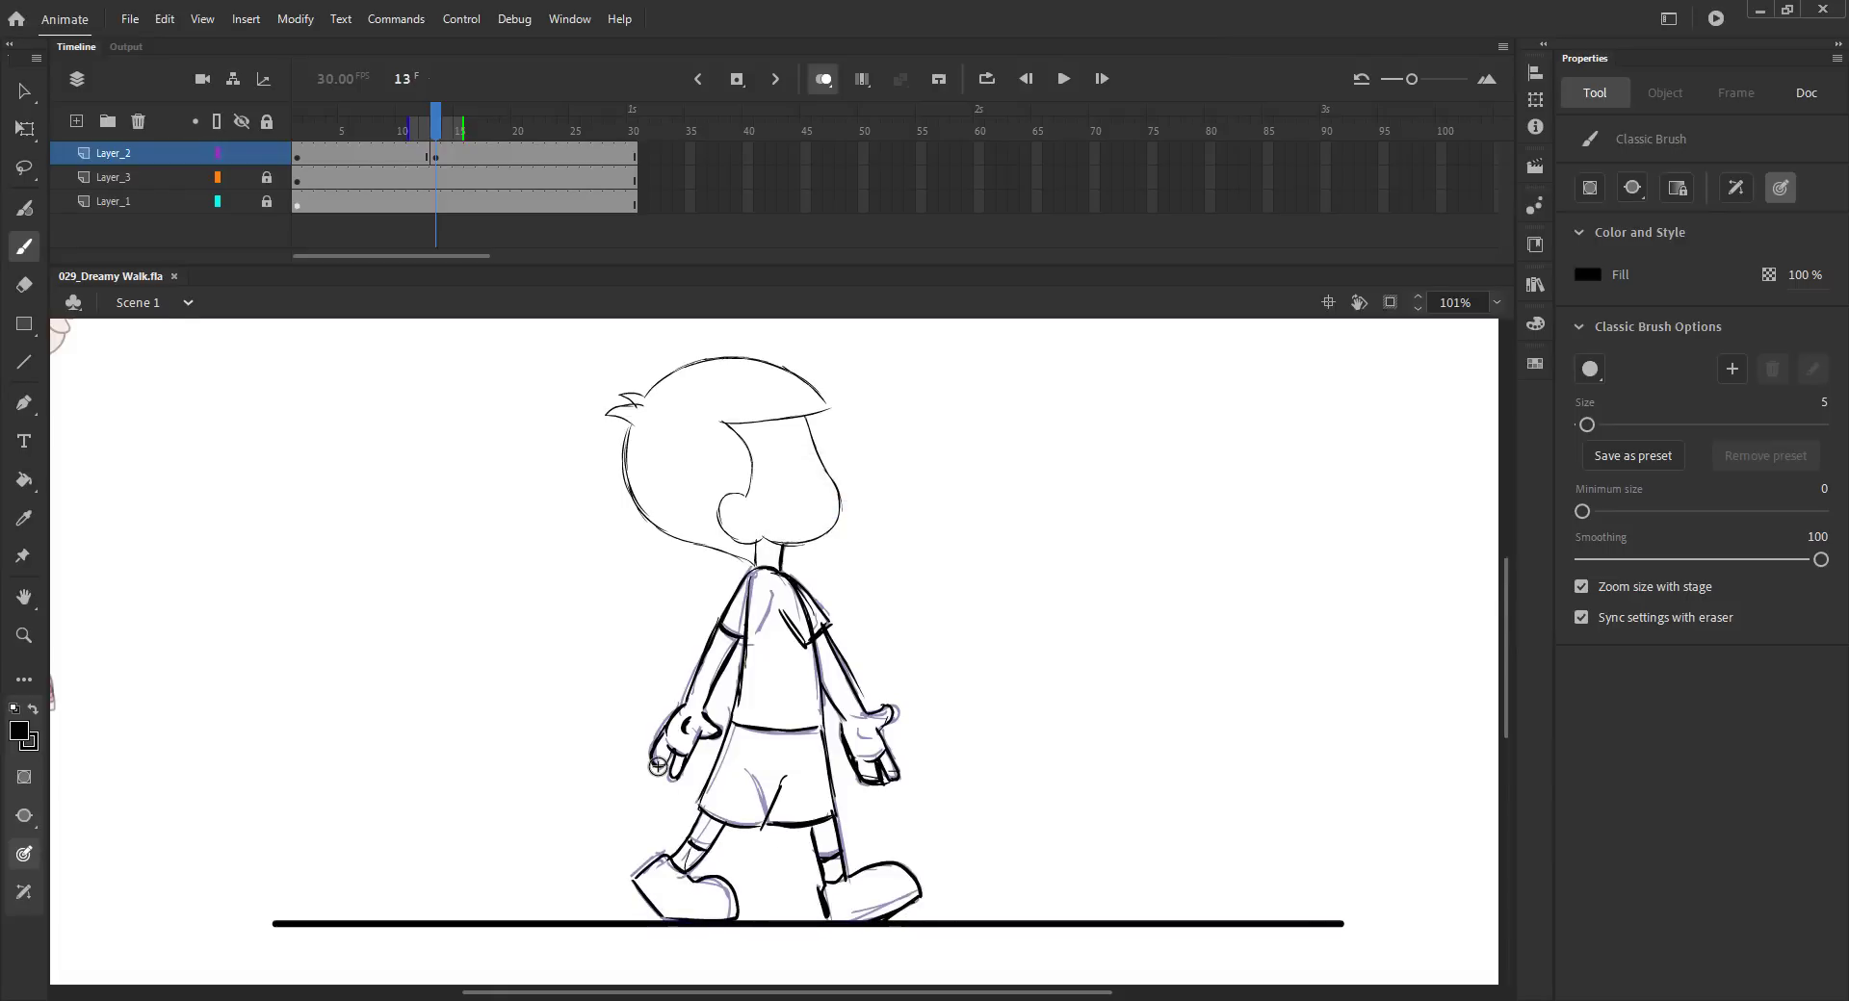
- Insert a blank keyframe at frame 4 on Layer_2, save, and turn onion skin on
key(ctrl+2)
key(v)
click(820, 79)
click(451, 128)
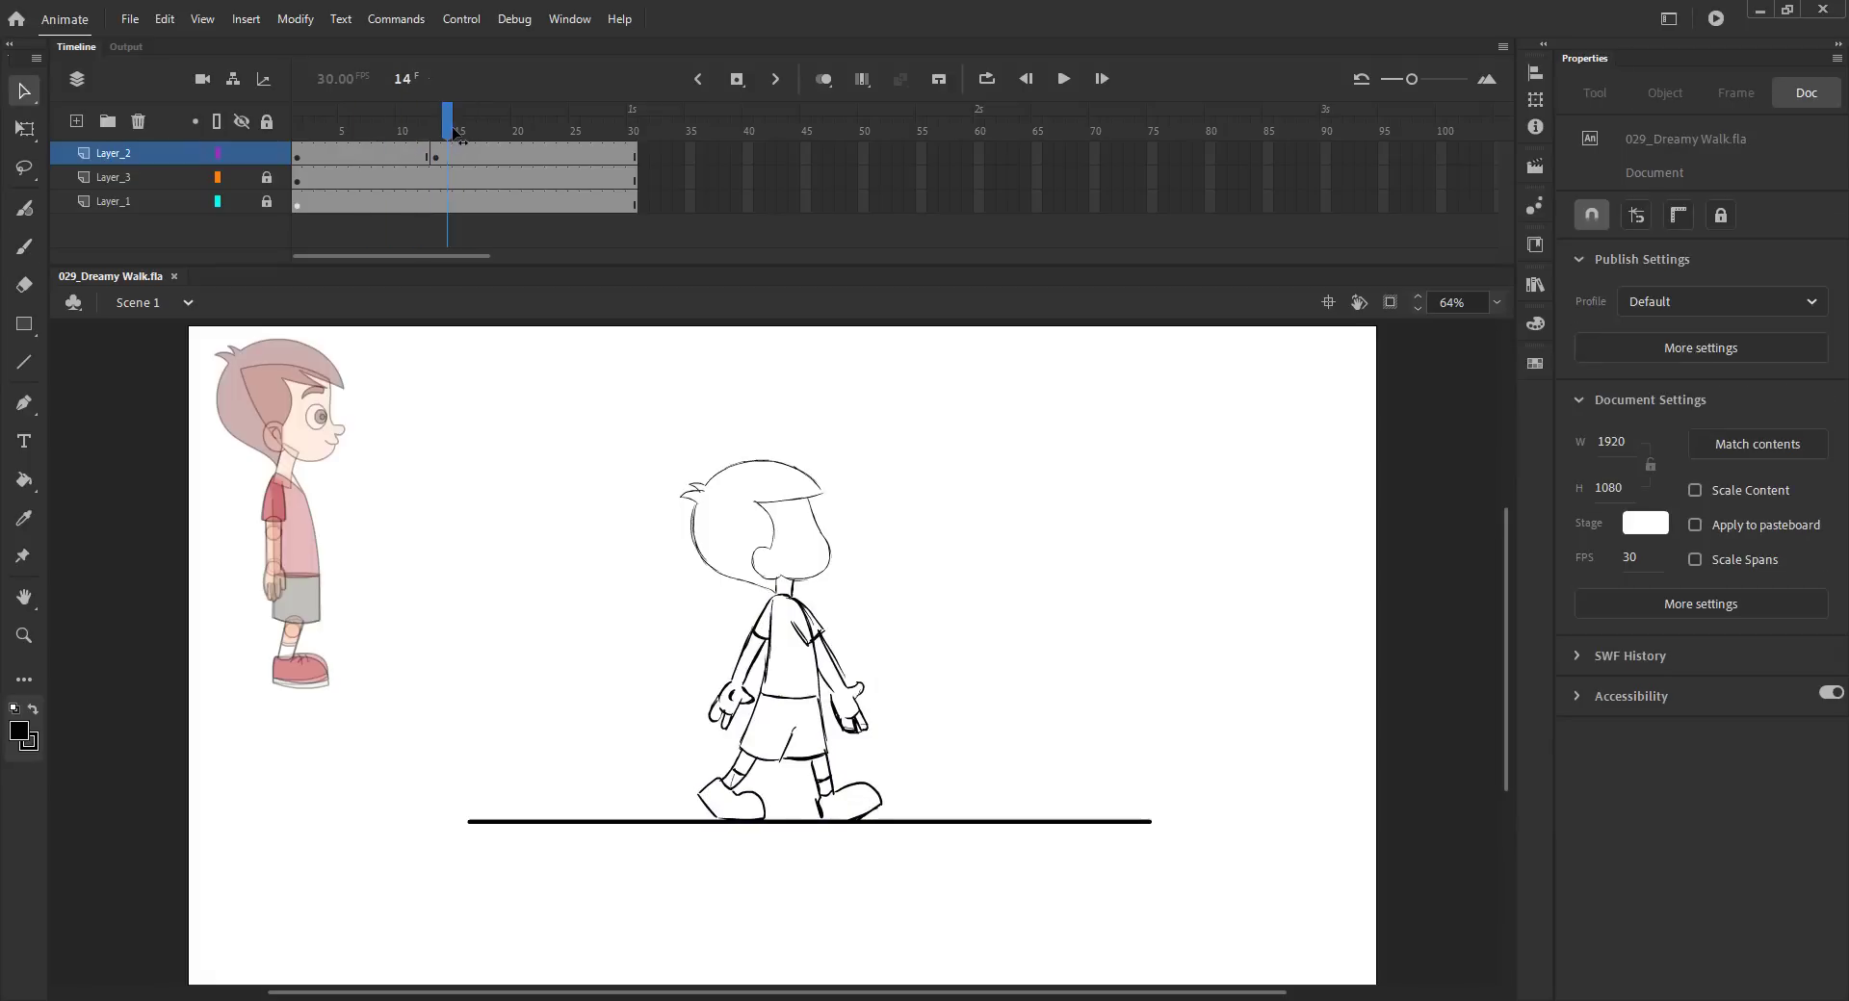
key(b)
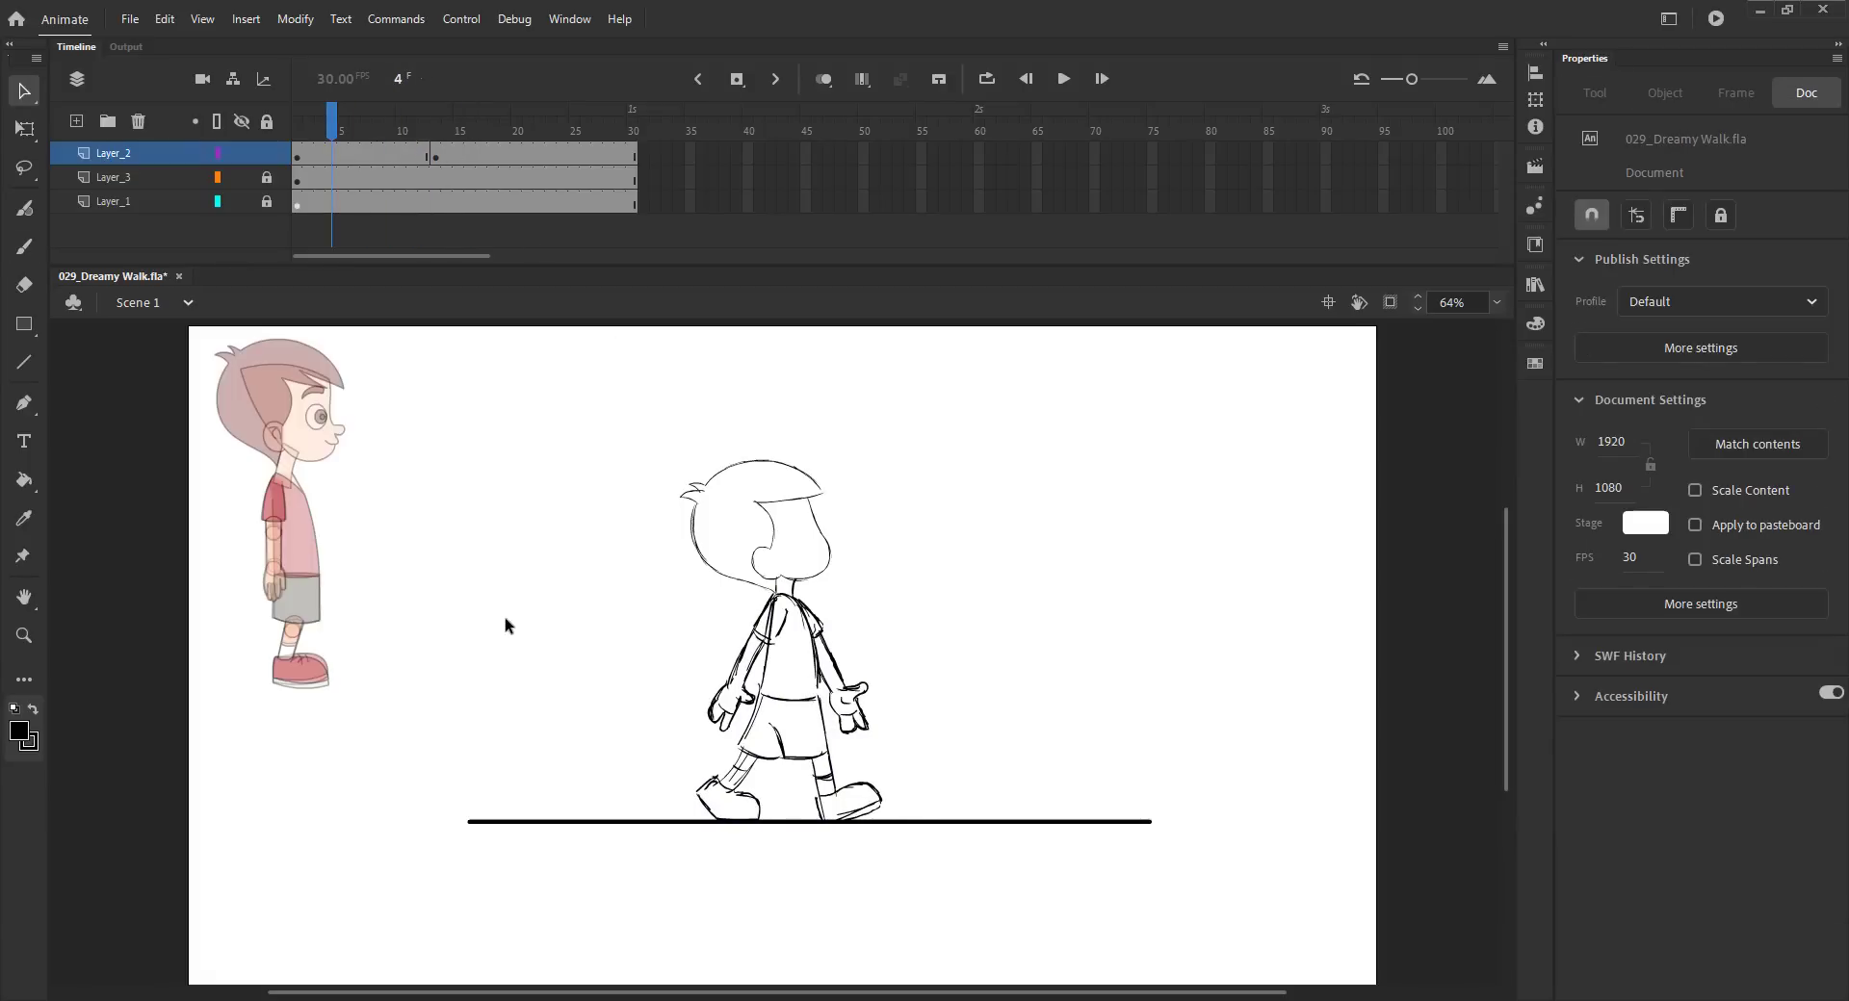
click(328, 153)
key(F7)
key(ctrl+s)
click(824, 83)
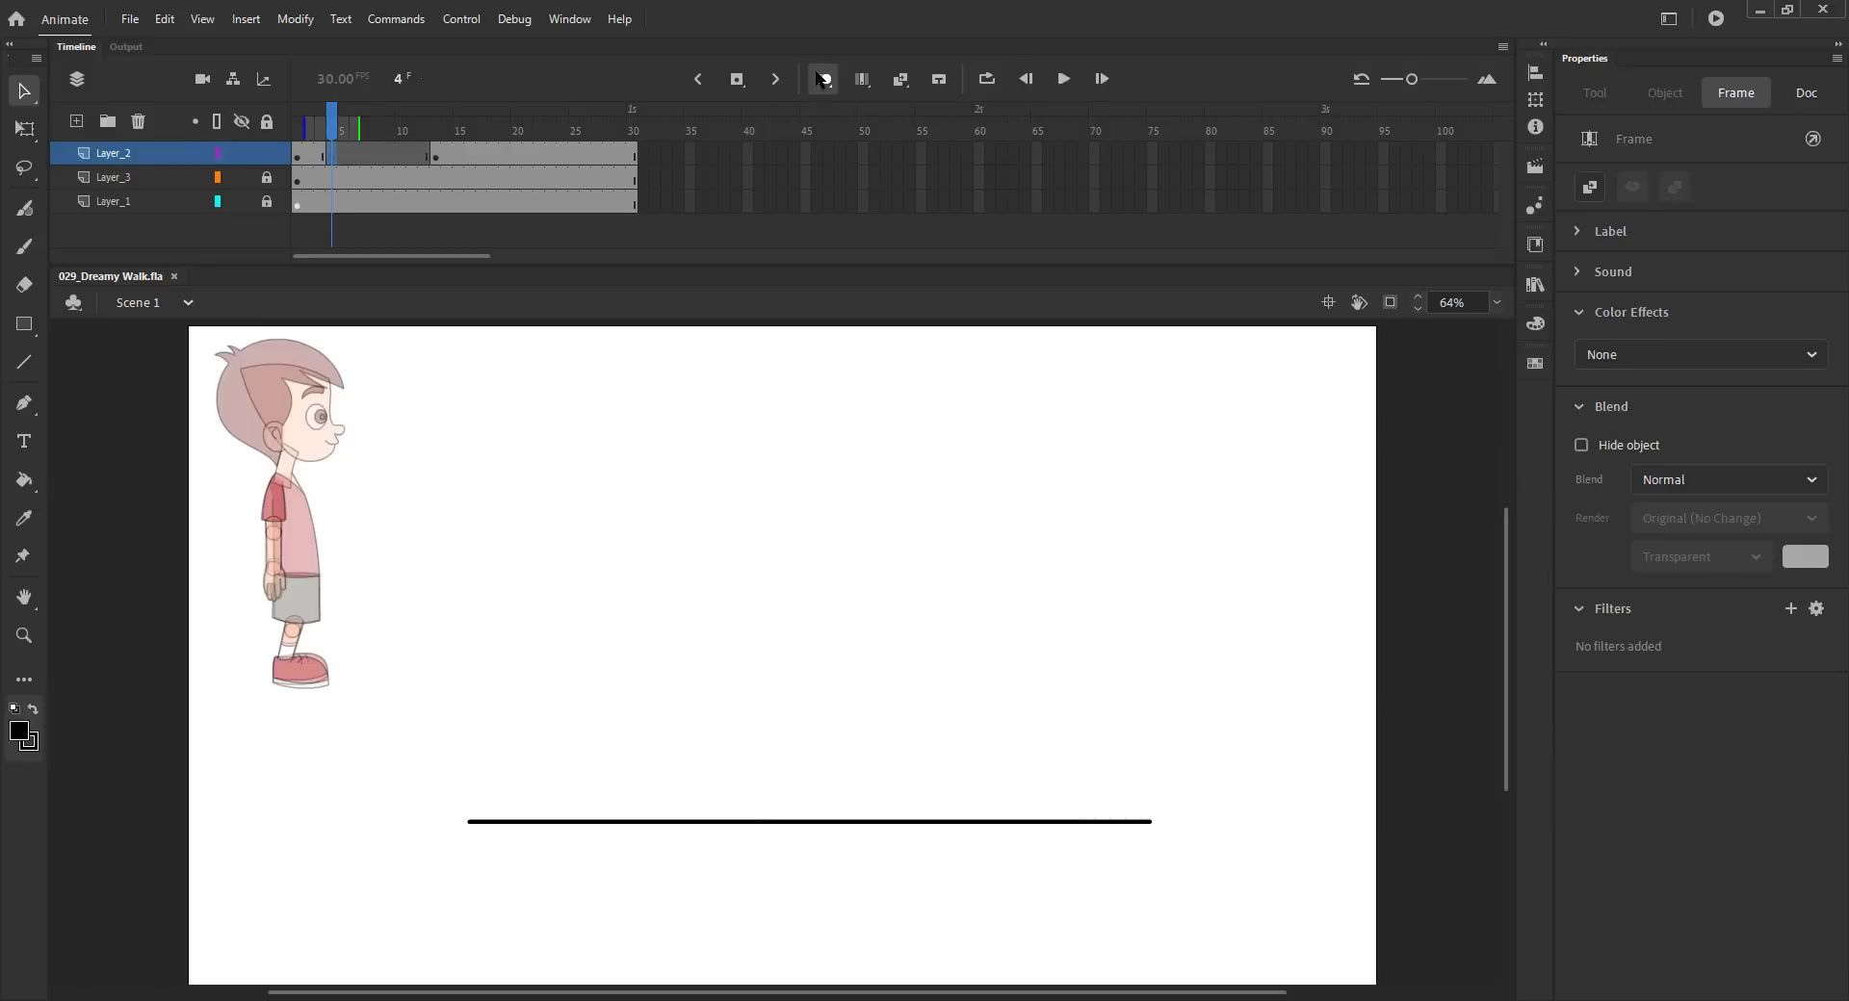
- Copy the head from frame 3 and paste it in place on frame 4
click(512, 429)
key(z)
drag(492, 455, 1115, 879)
key(b)
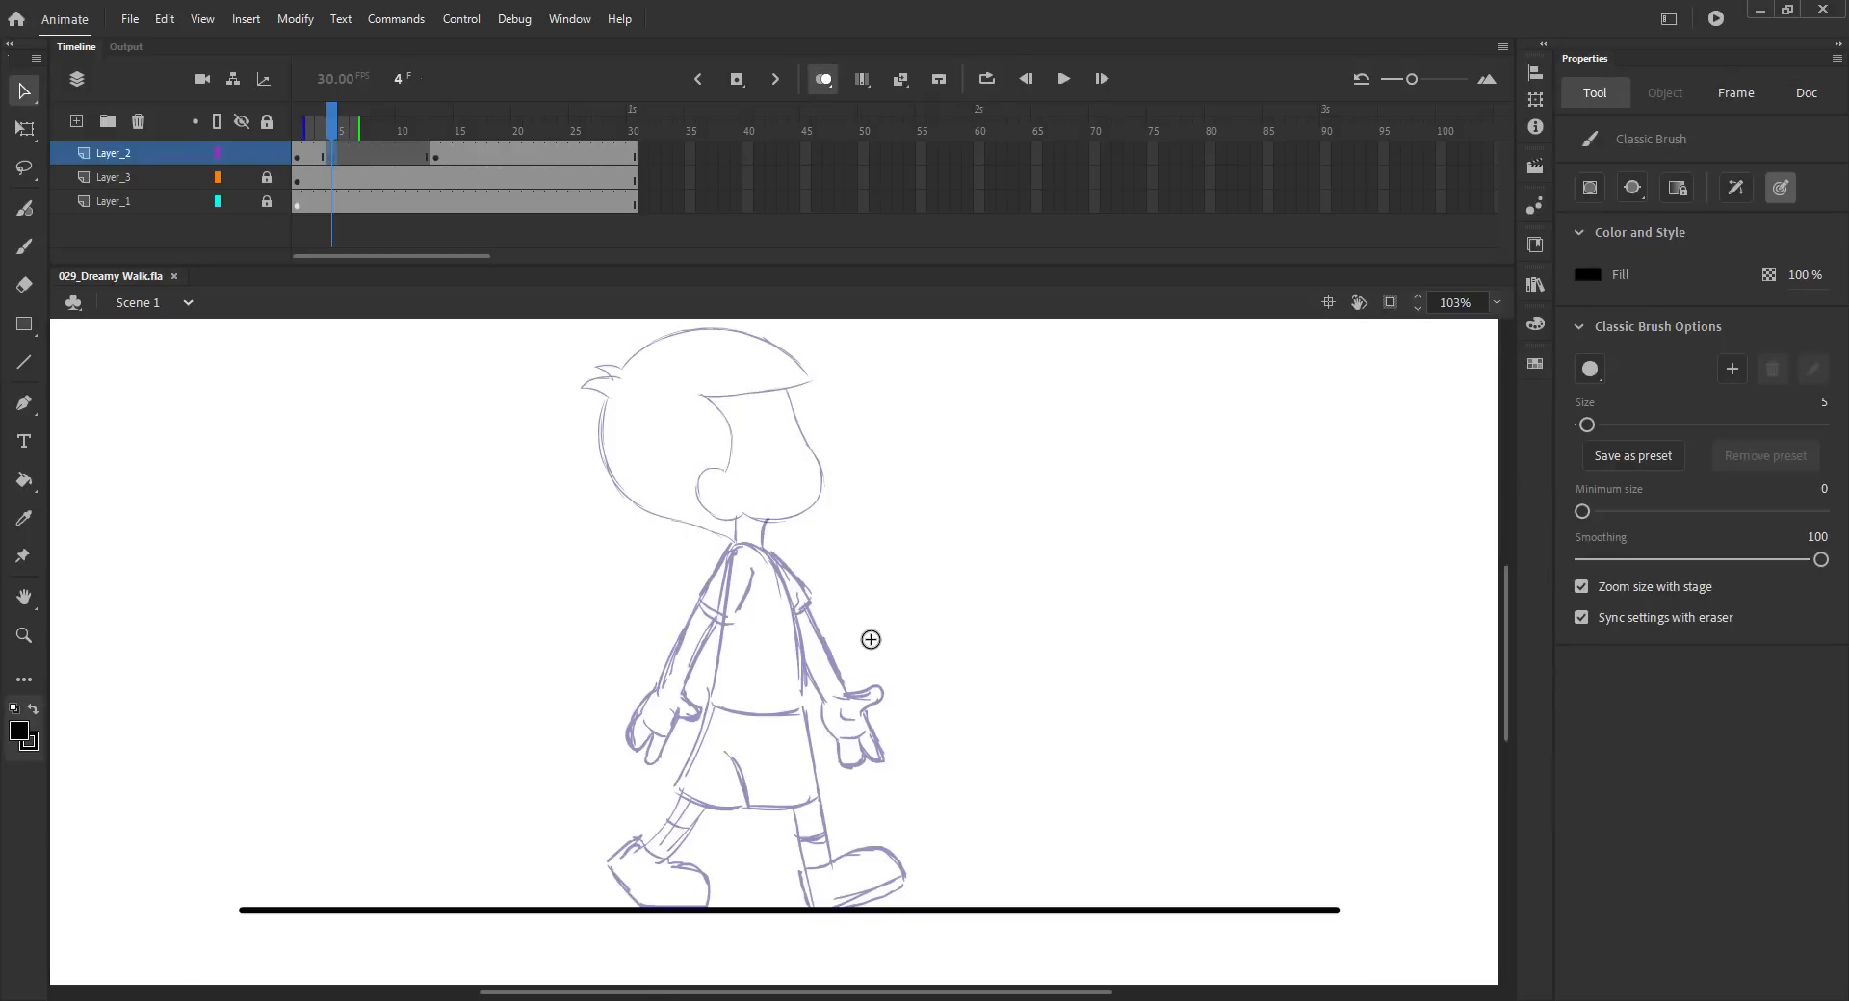
key(comma)
key(v)
drag(693, 466, 463, 522)
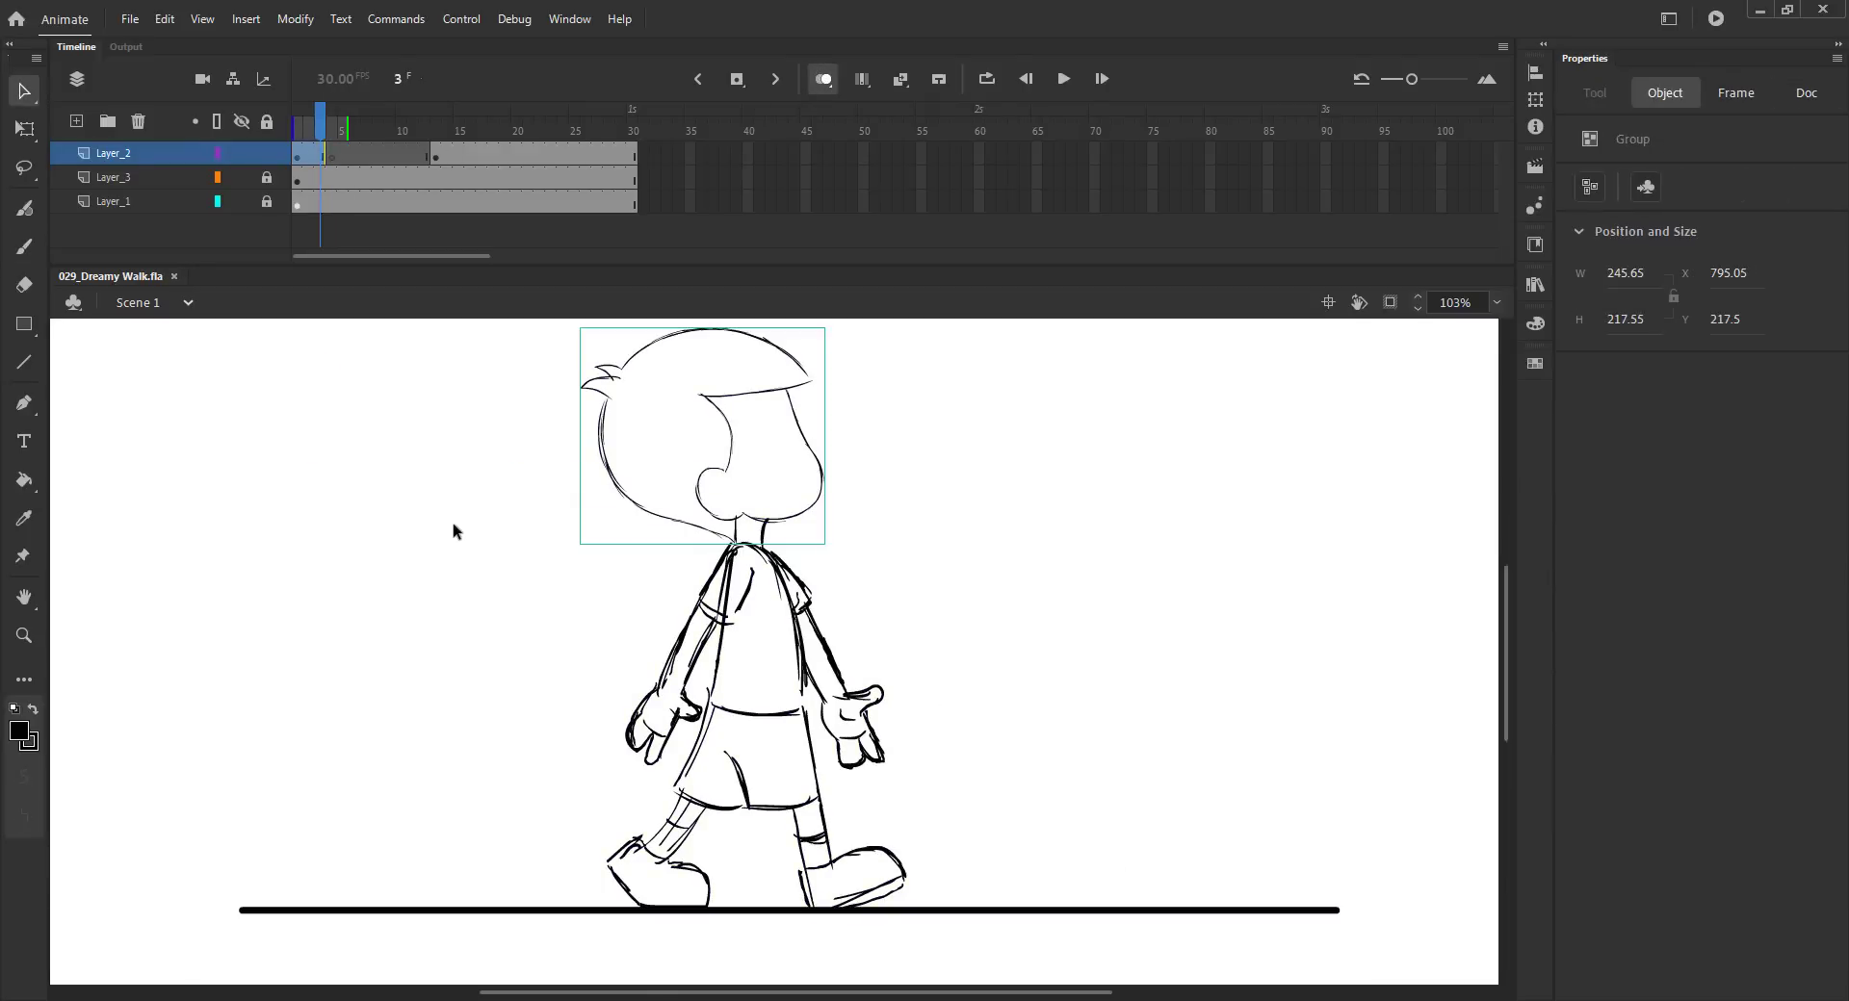
key(ctrl+c)
key(period)
key(ctrl+shift+v)
key(ctrl+s)
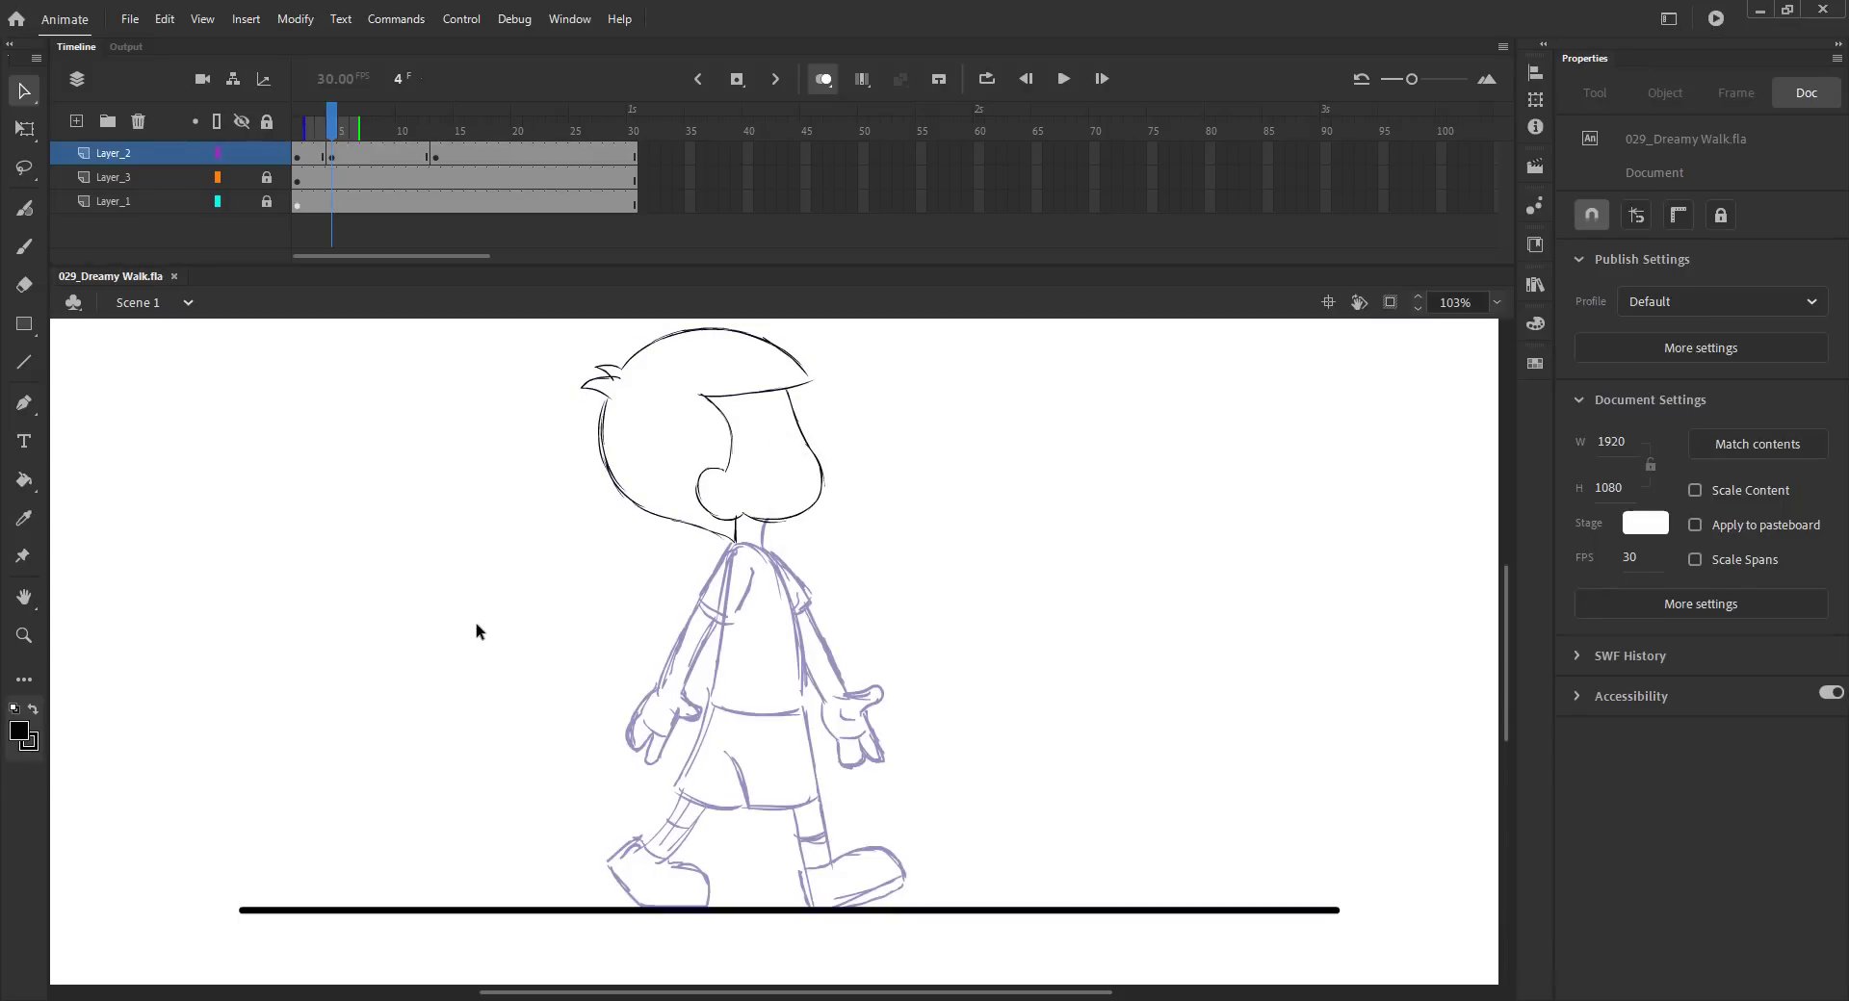
- Nudge the pasted head slightly lower on frame 4 and save the file
key(b)
key(v)
click(603, 498)
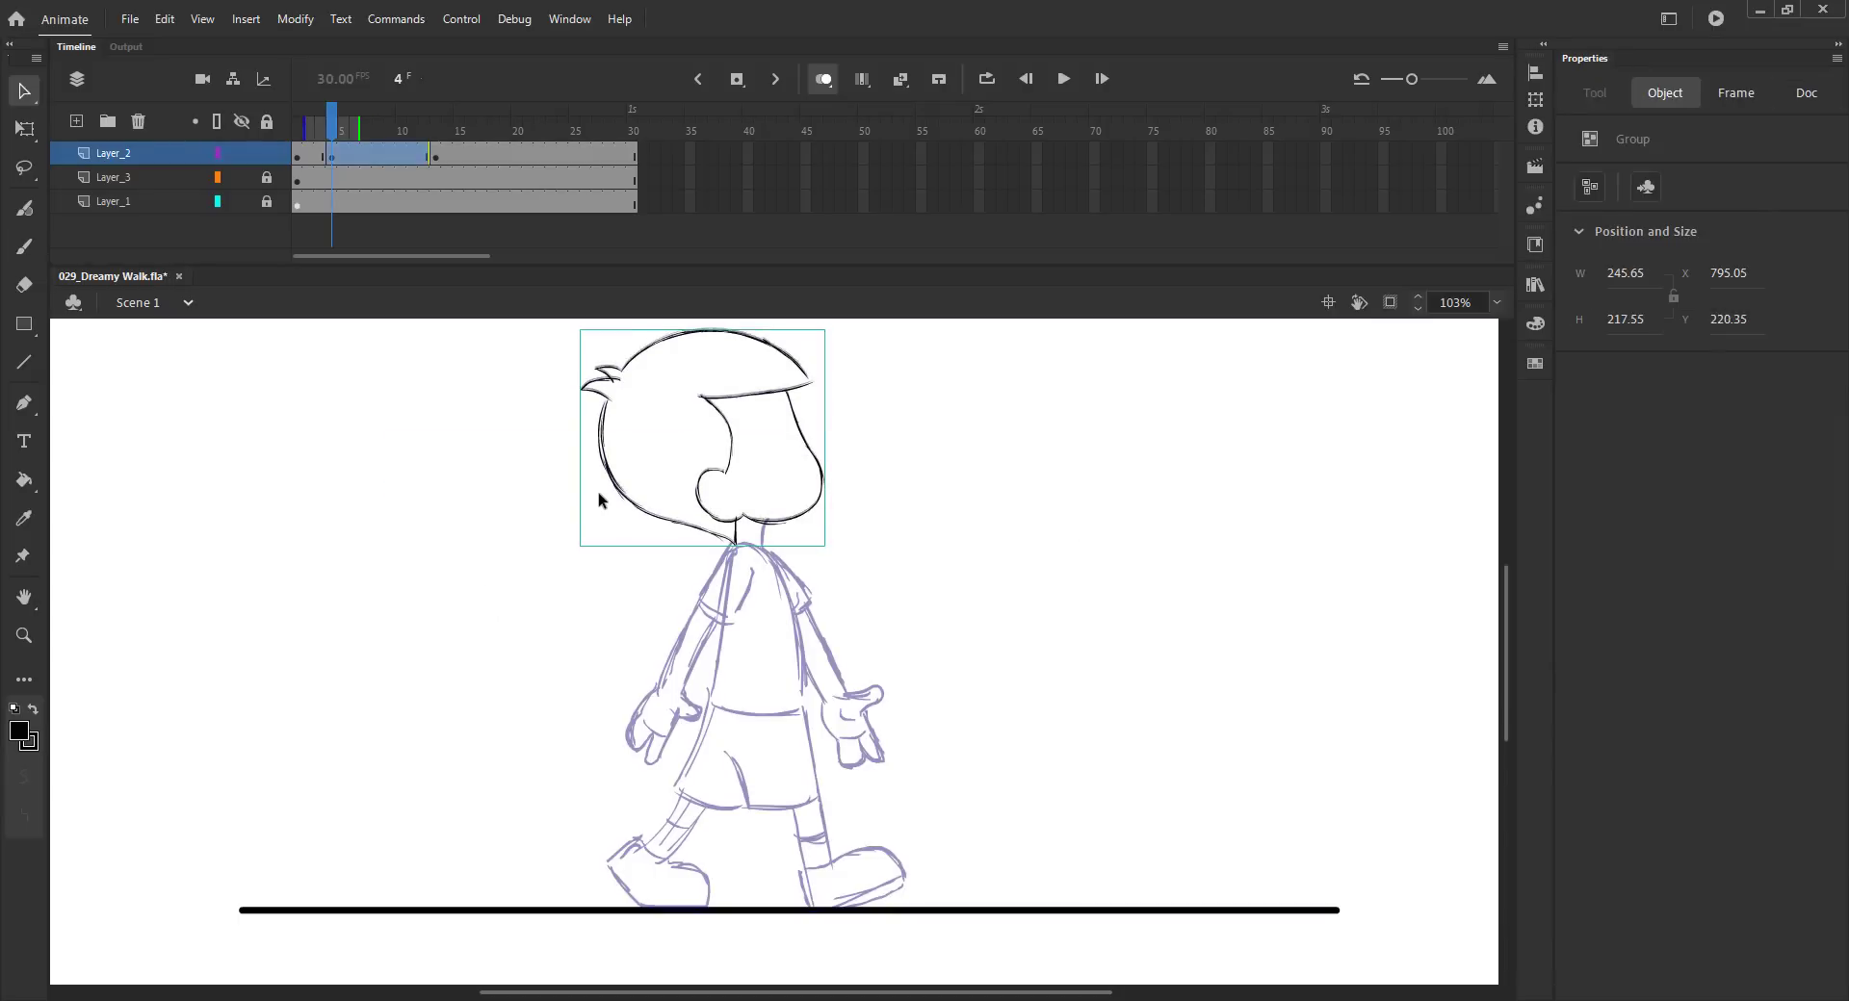
click(478, 498)
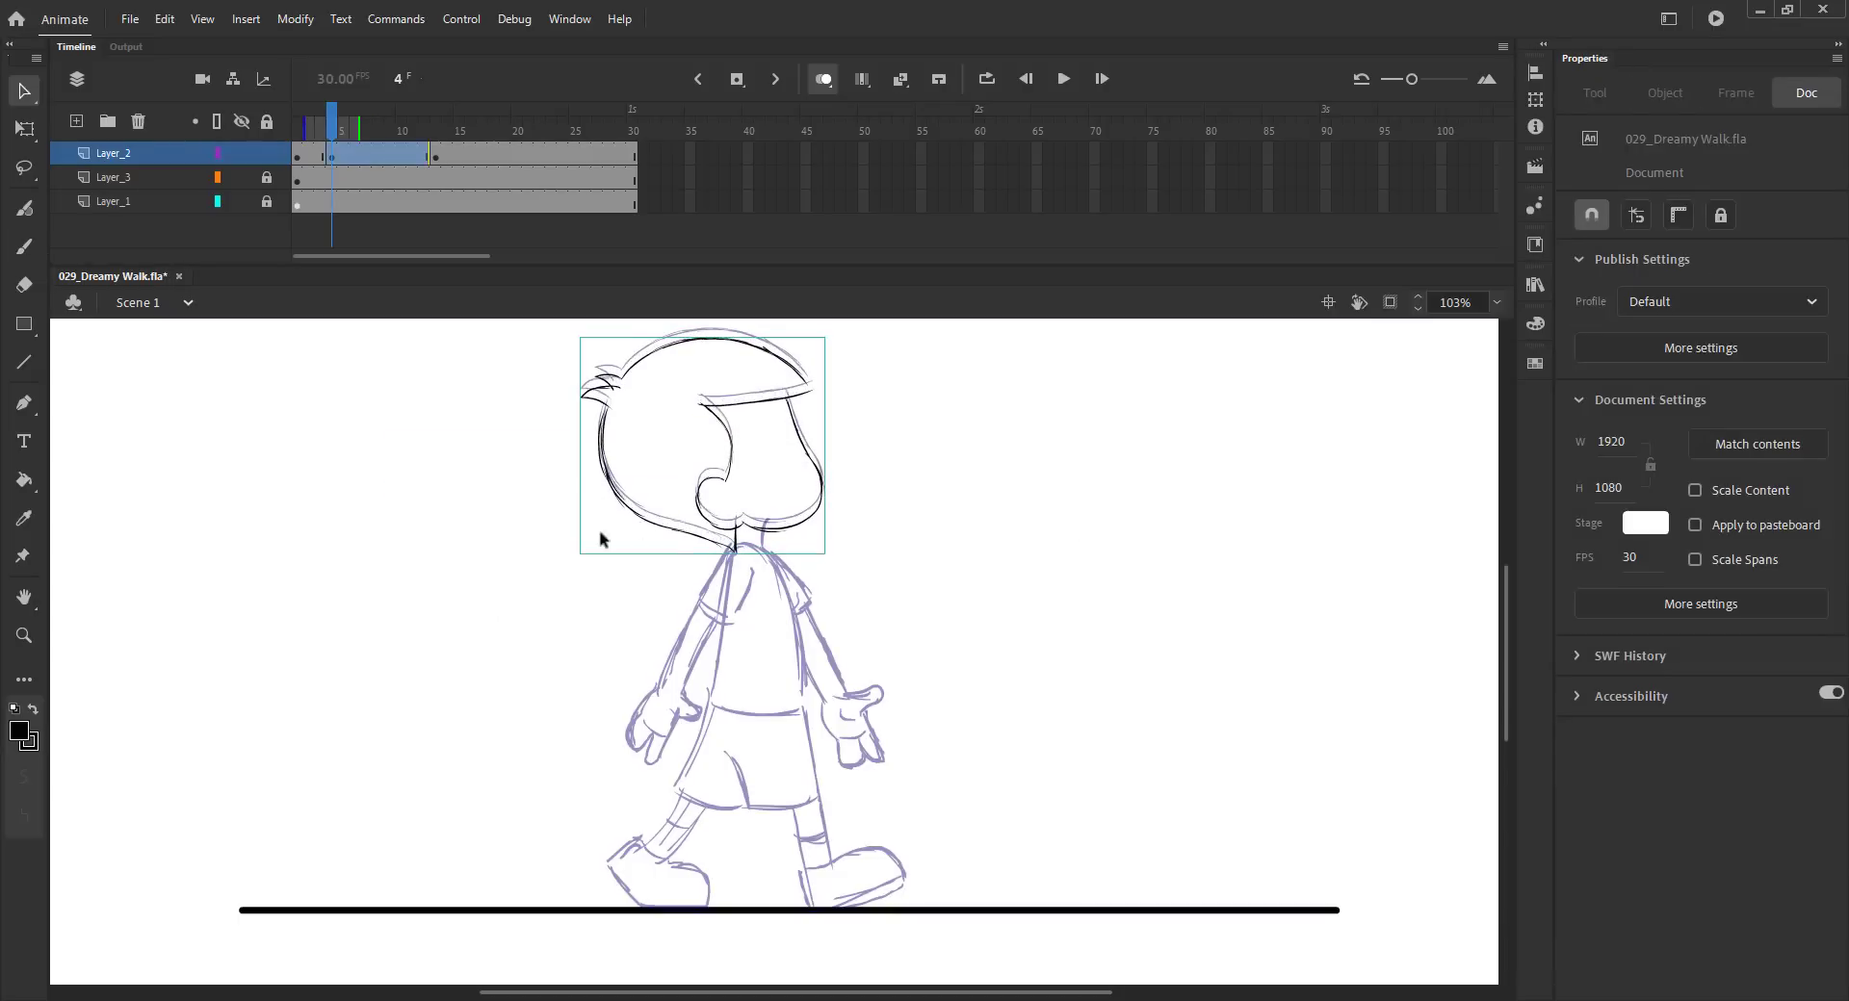
drag(638, 520, 639, 524)
key(ctrl+s)
- Draw the neck line on frame 4 and flip between neighbouring frames to compare the poses
key(b)
drag(761, 531, 795, 642)
key(comma)
key(period)
key(comma)
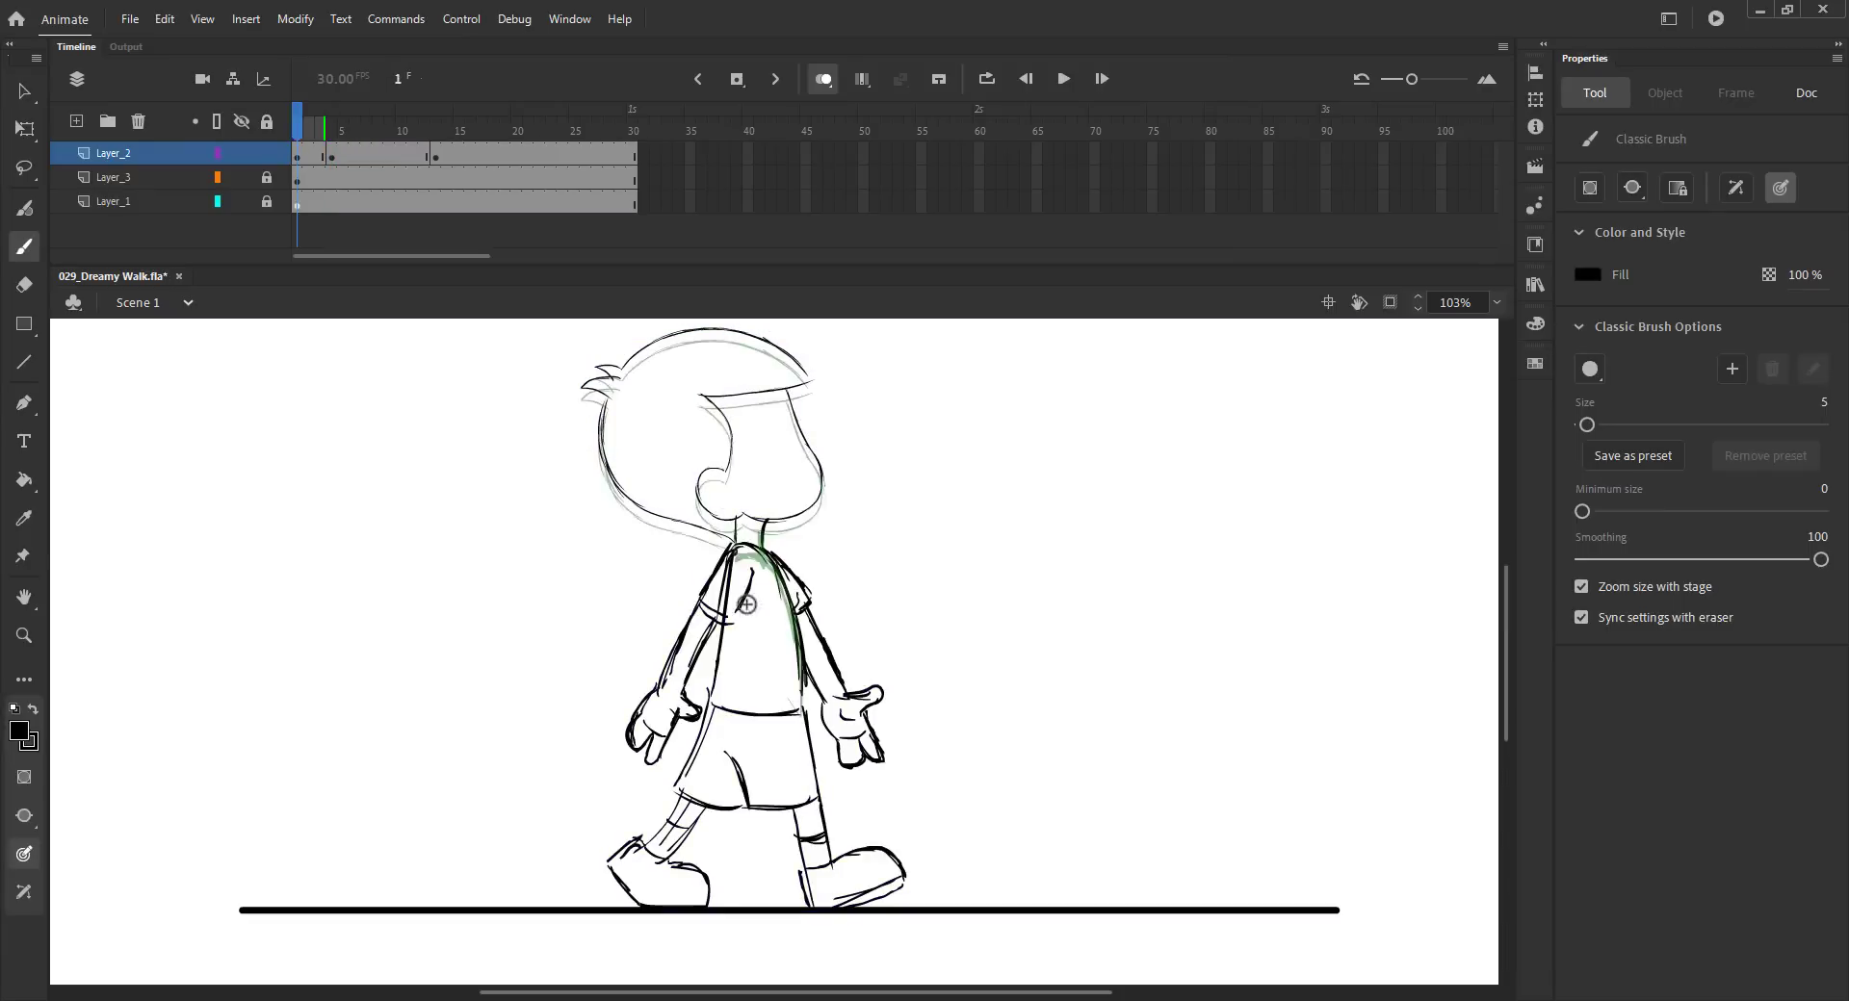
key(period)
key(comma)
key(period)
key(comma)
key(period)
- Sketch the torso outline and shirt hem on frame 4, checking against the previous frame
drag(750, 547, 713, 701)
mouse_move(723, 626)
mouse_down()
mouse_move(711, 717)
mouse_move(801, 711)
mouse_move(822, 793)
mouse_up()
drag(802, 723, 825, 855)
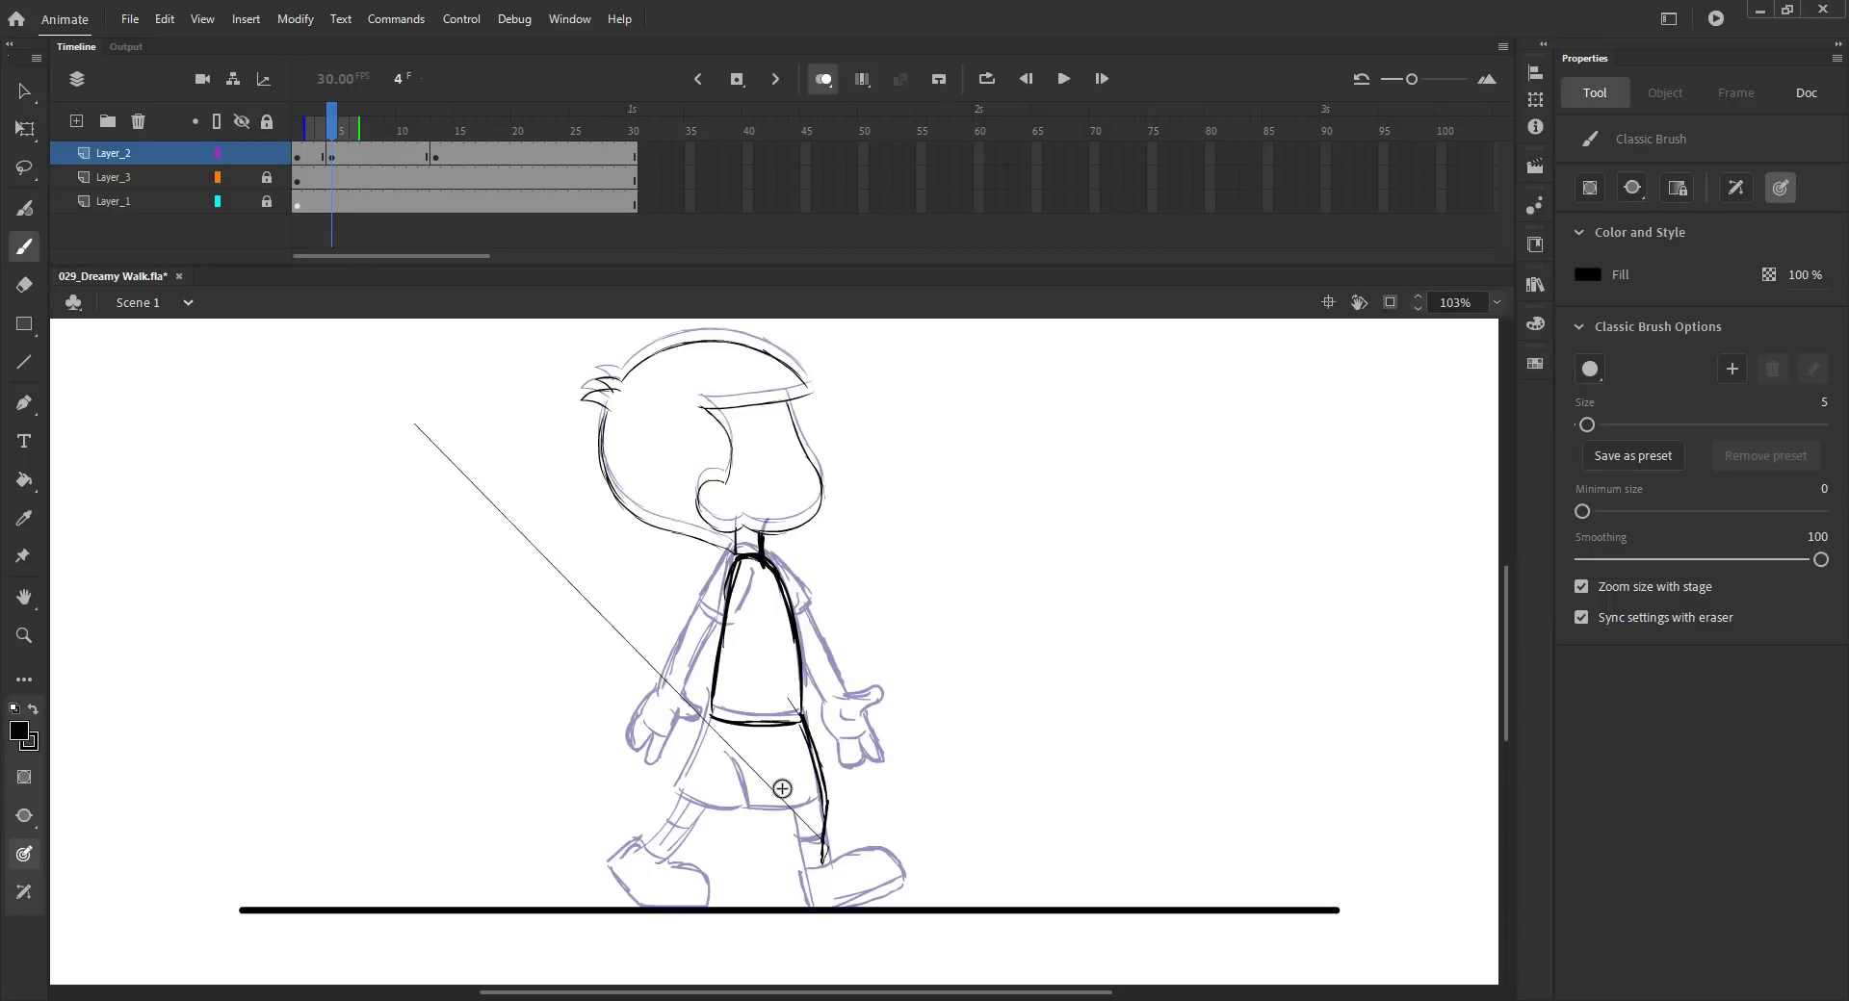
key(comma)
key(period)
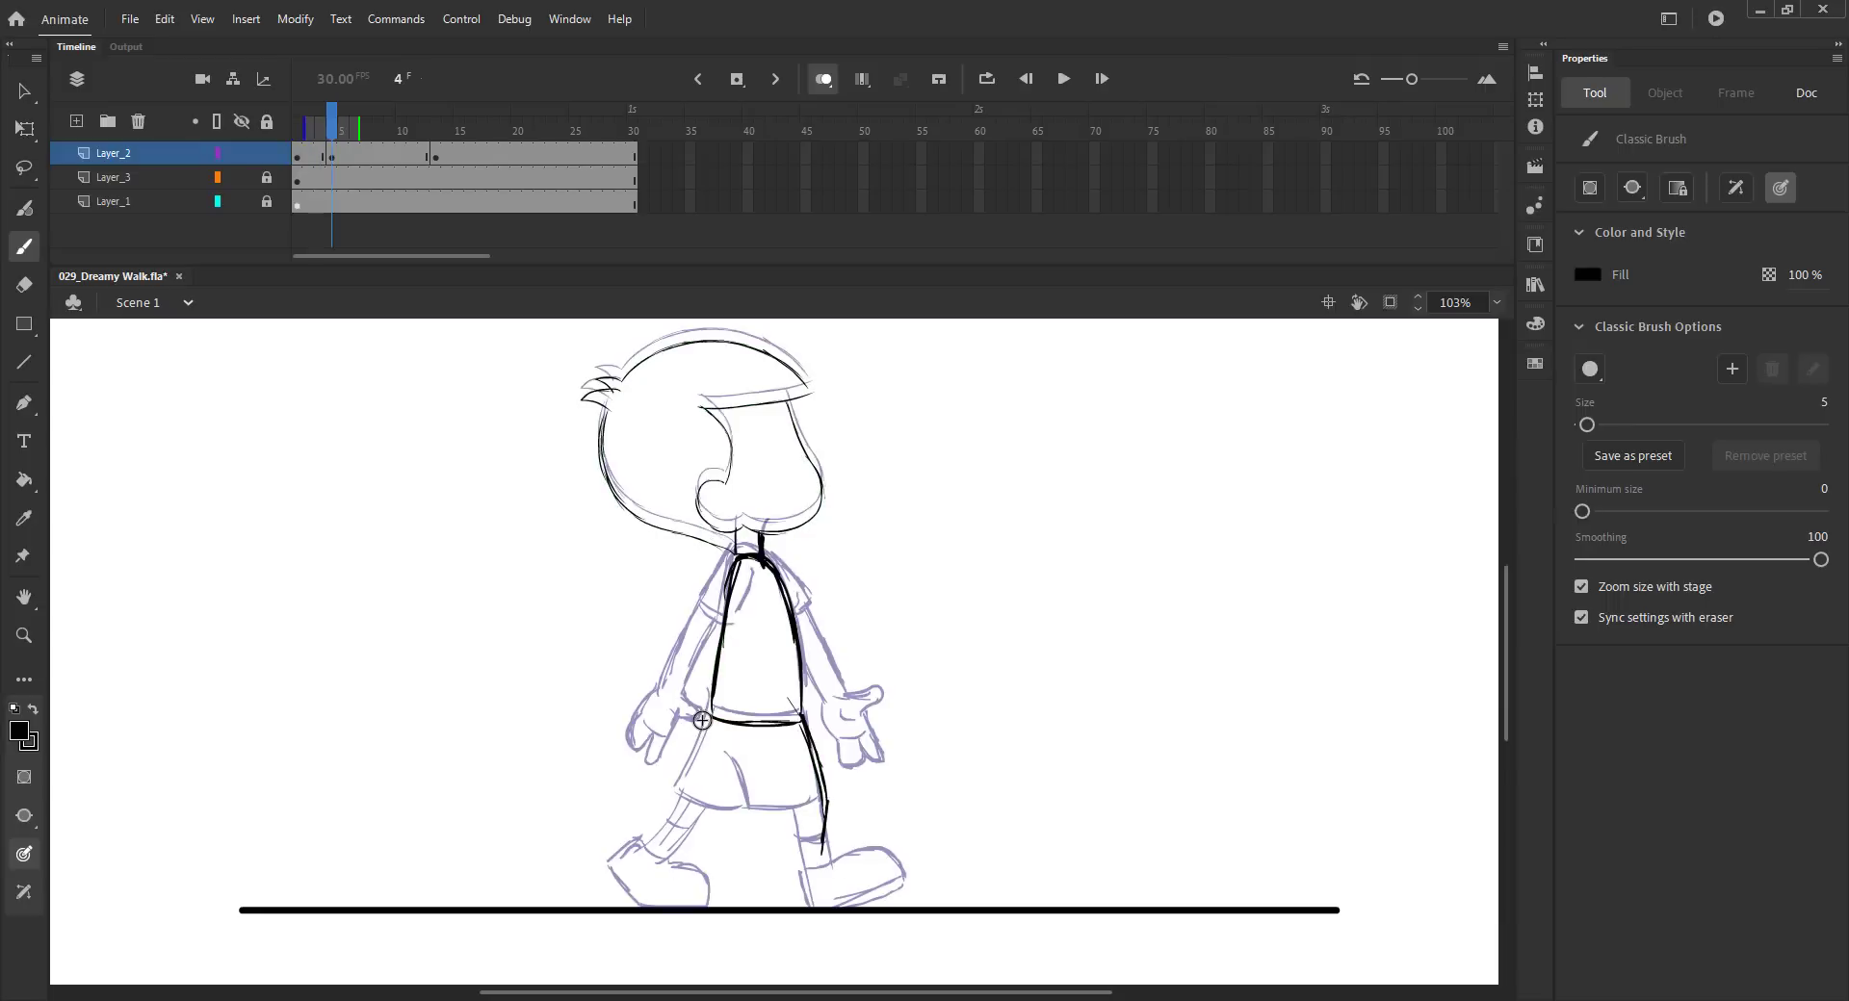
- Draw the shorts and the forward leg and shoe on frame 4
mouse_move(709, 720)
mouse_down()
mouse_move(677, 792)
mouse_move(751, 818)
mouse_move(826, 812)
mouse_up()
drag(786, 891, 788, 907)
mouse_move(798, 870)
mouse_down()
mouse_move(866, 860)
mouse_move(894, 903)
mouse_up()
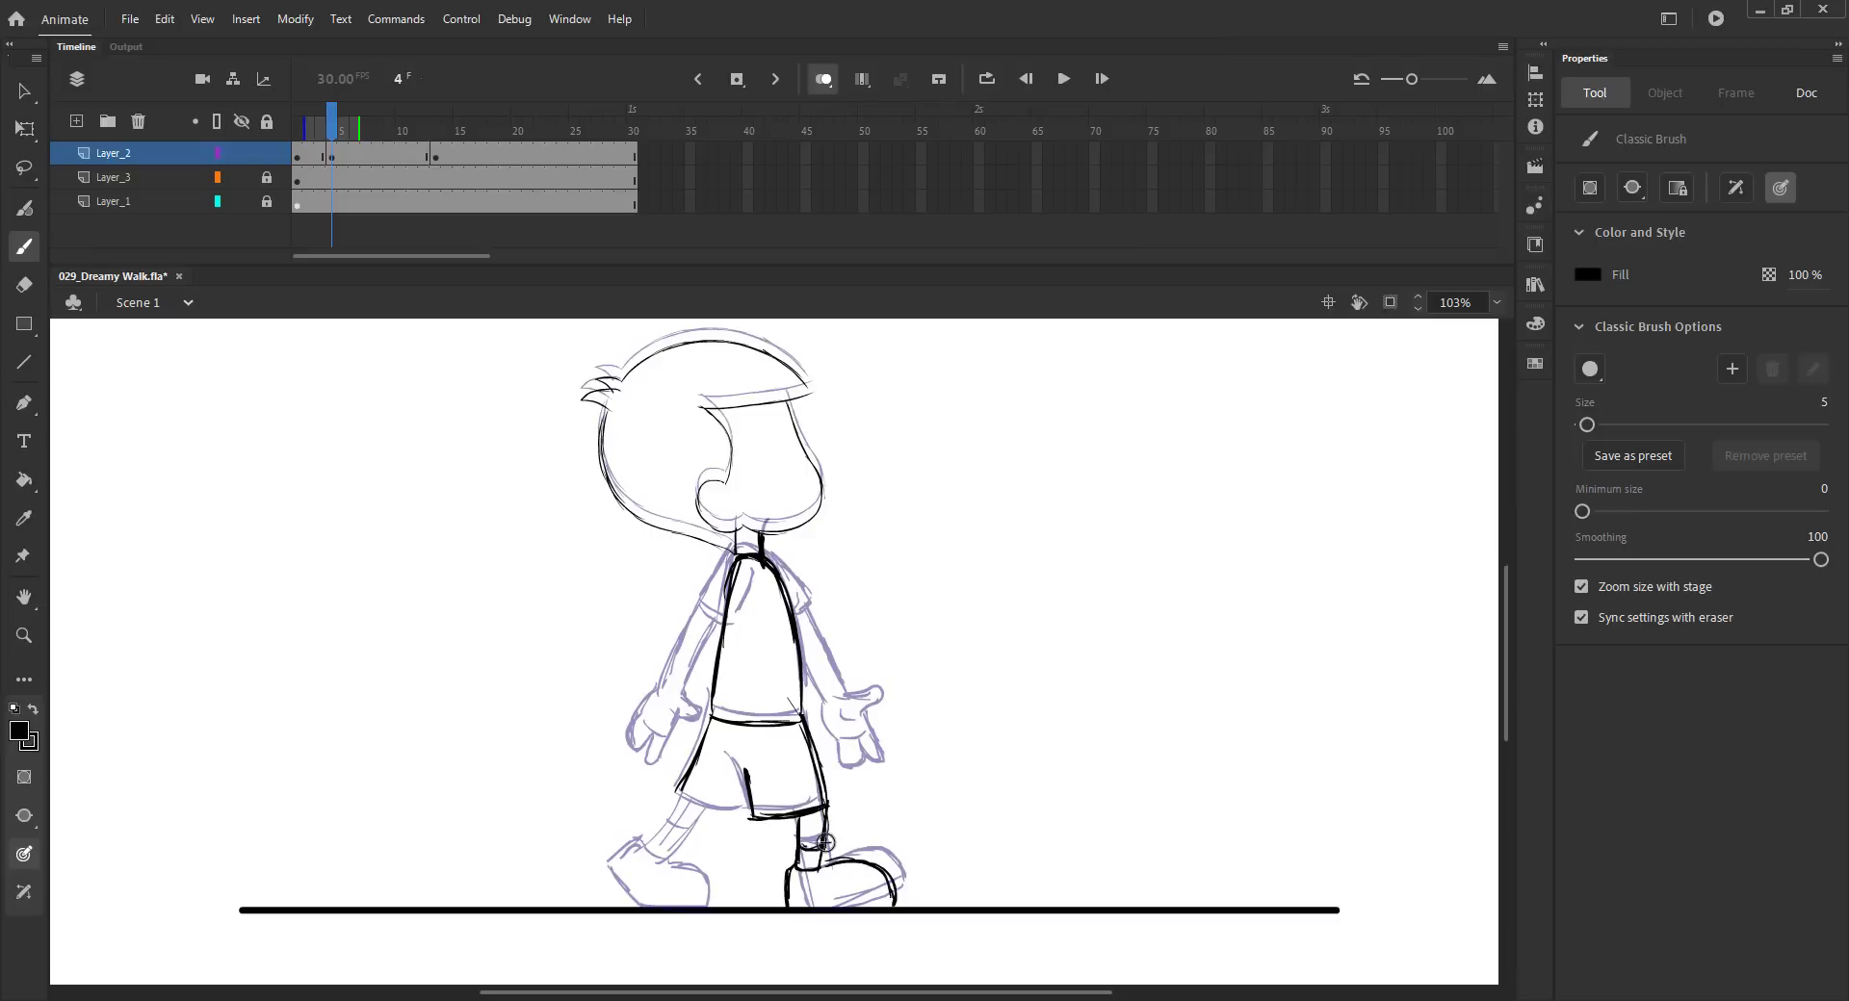
key(ctrl+z)
key(ctrl+s)
- Draw the back leg and shoe on frame 4, flipping between neighbouring frames to compare the poses
mouse_move(679, 795)
mouse_down()
mouse_move(748, 819)
mouse_move(648, 841)
mouse_up()
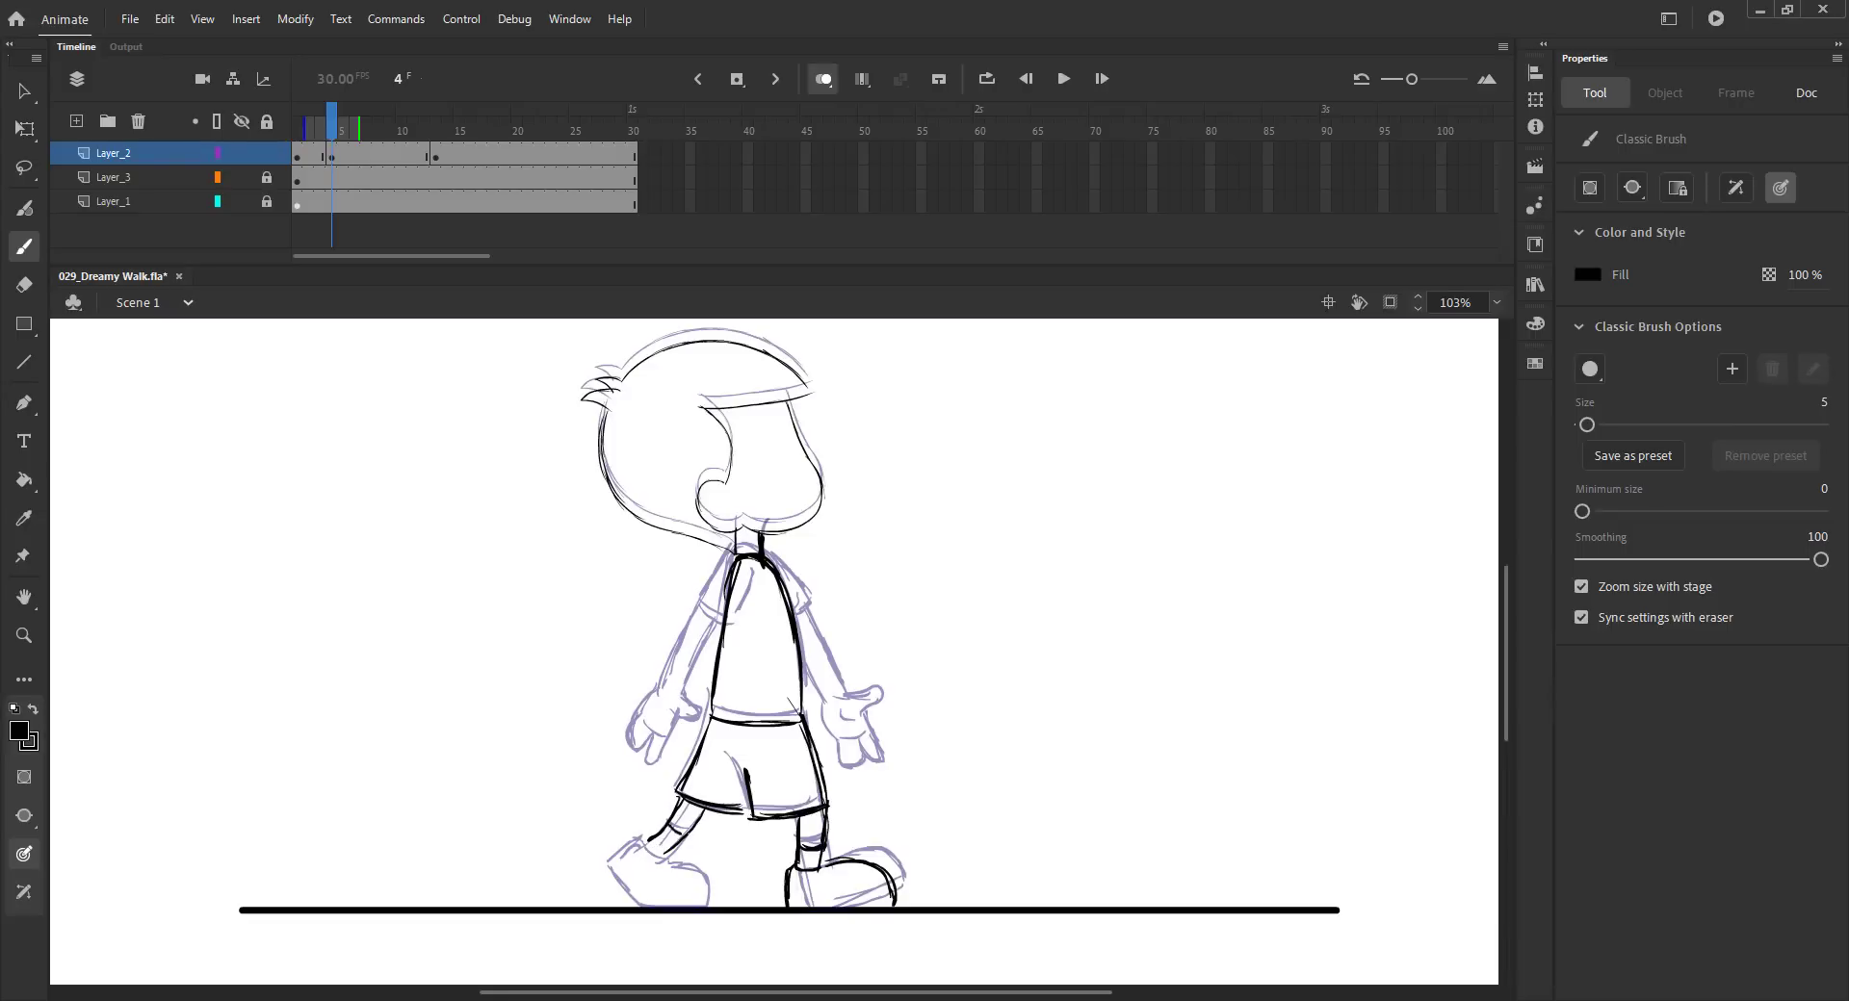
key(comma)
key(period)
key(period)
key(comma)
key(comma)
key(period)
key(comma)
key(period)
mouse_move(664, 853)
mouse_down()
mouse_move(680, 859)
mouse_move(644, 899)
mouse_up()
key(ctrl+s)
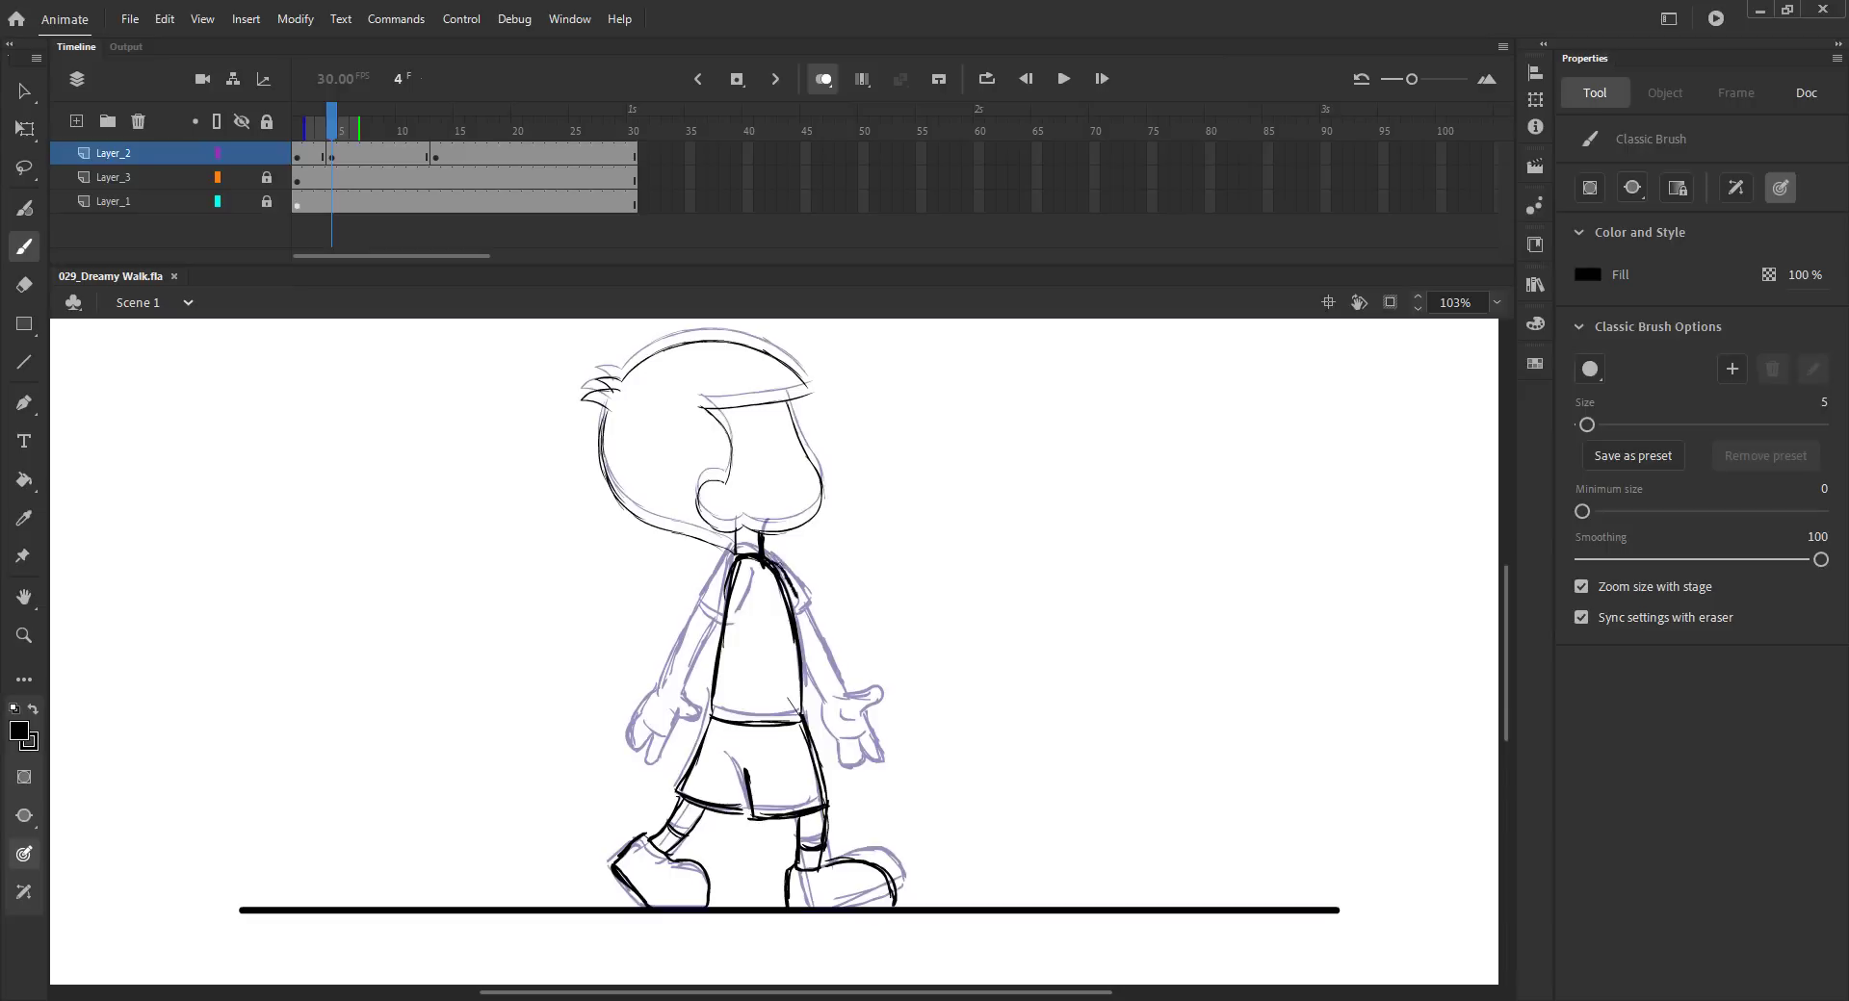
- Draw the front arm's hand on frame 4 and save the file
key(ctrl+z)
key(ctrl+s)
mouse_move(756, 555)
mouse_down()
mouse_move(792, 586)
mouse_move(760, 556)
mouse_move(838, 706)
mouse_up()
key(ctrl+z)
key(ctrl+z)
drag(818, 719, 851, 772)
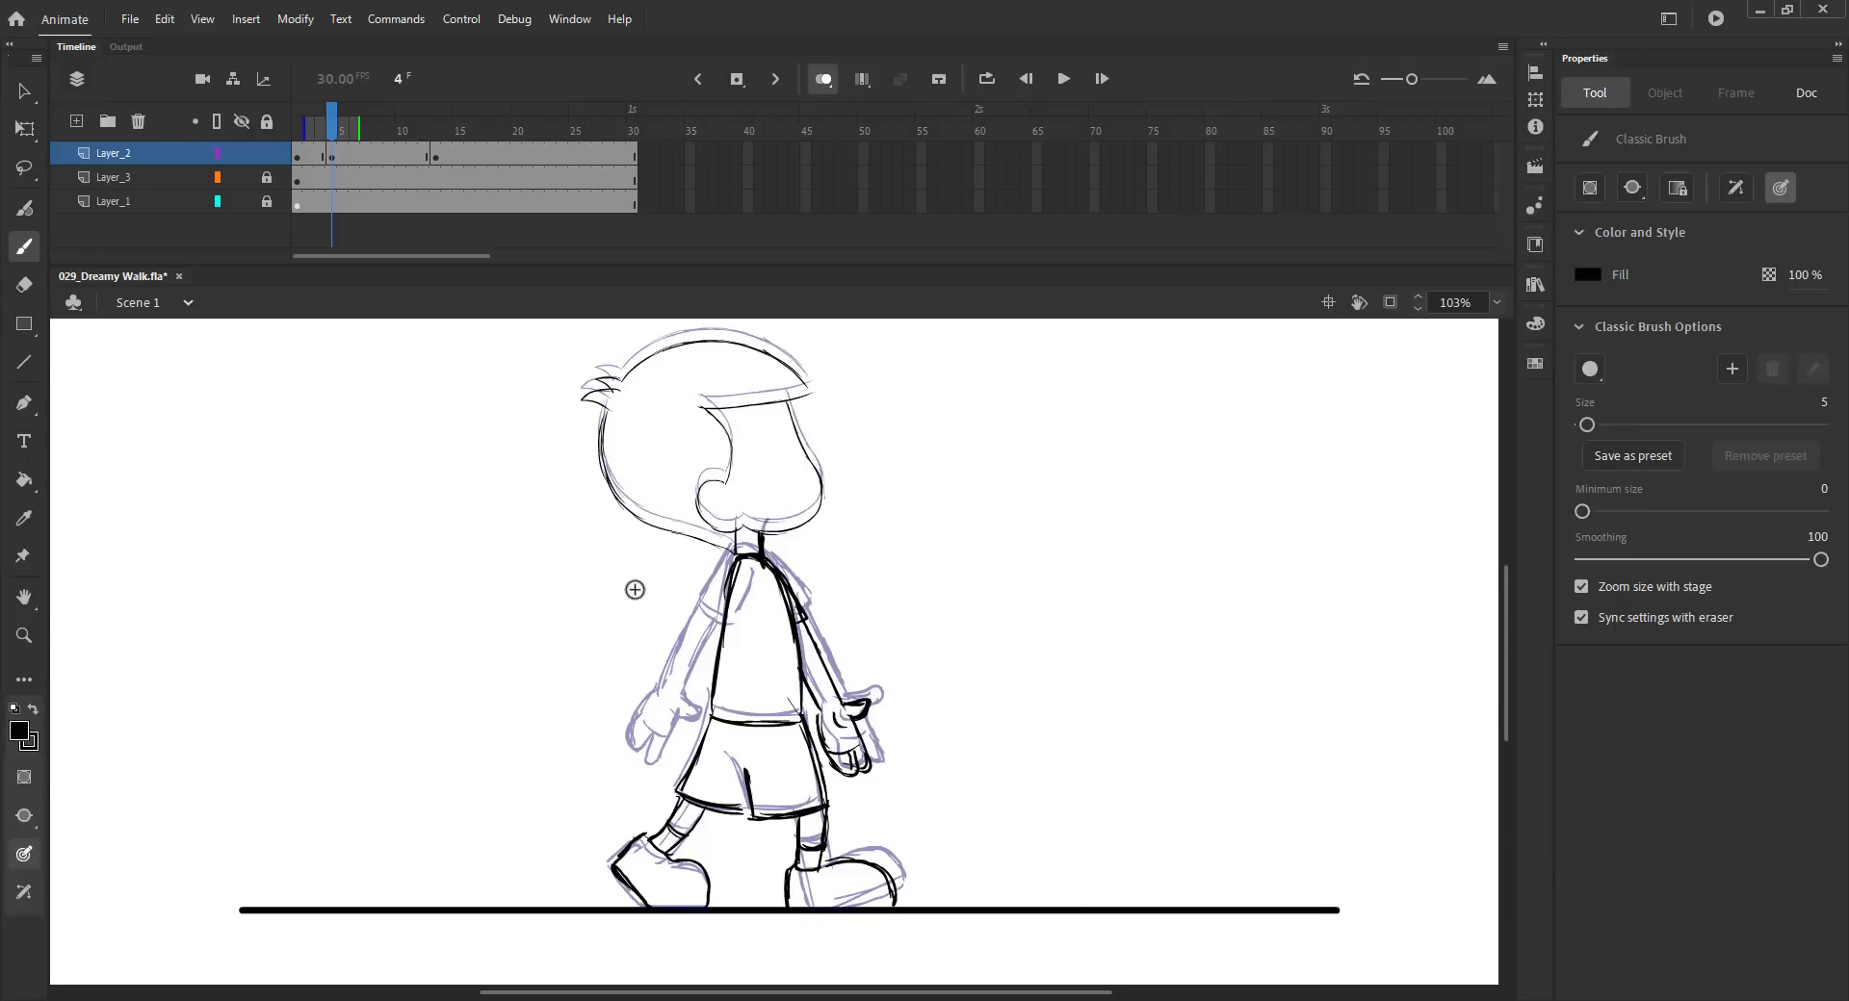
key(ctrl+s)
- Draw the back arm on frame 4 and play the animation to preview the poses
mouse_move(729, 564)
mouse_down()
mouse_move(703, 612)
mouse_move(740, 626)
mouse_up()
mouse_move(704, 616)
mouse_down()
mouse_move(742, 629)
mouse_move(699, 640)
mouse_move(702, 685)
mouse_move(656, 770)
mouse_move(688, 755)
mouse_up()
drag(674, 757, 667, 770)
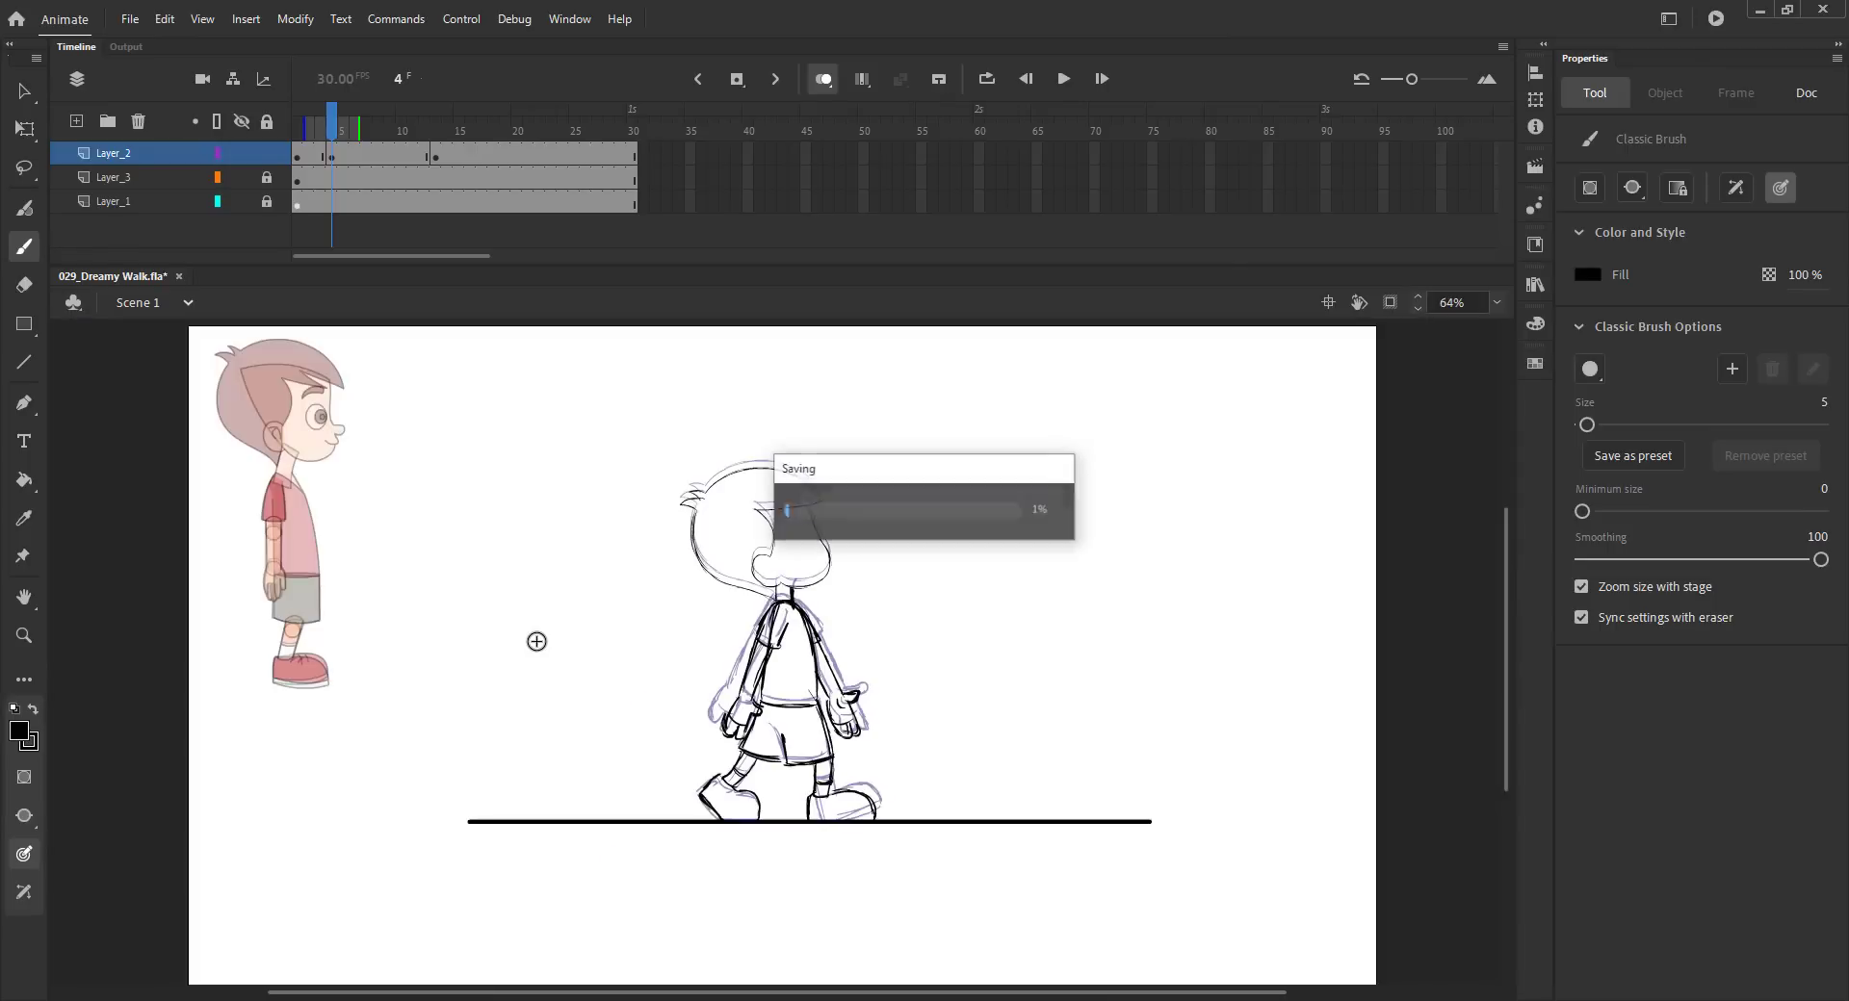
key(v)
key(Return)
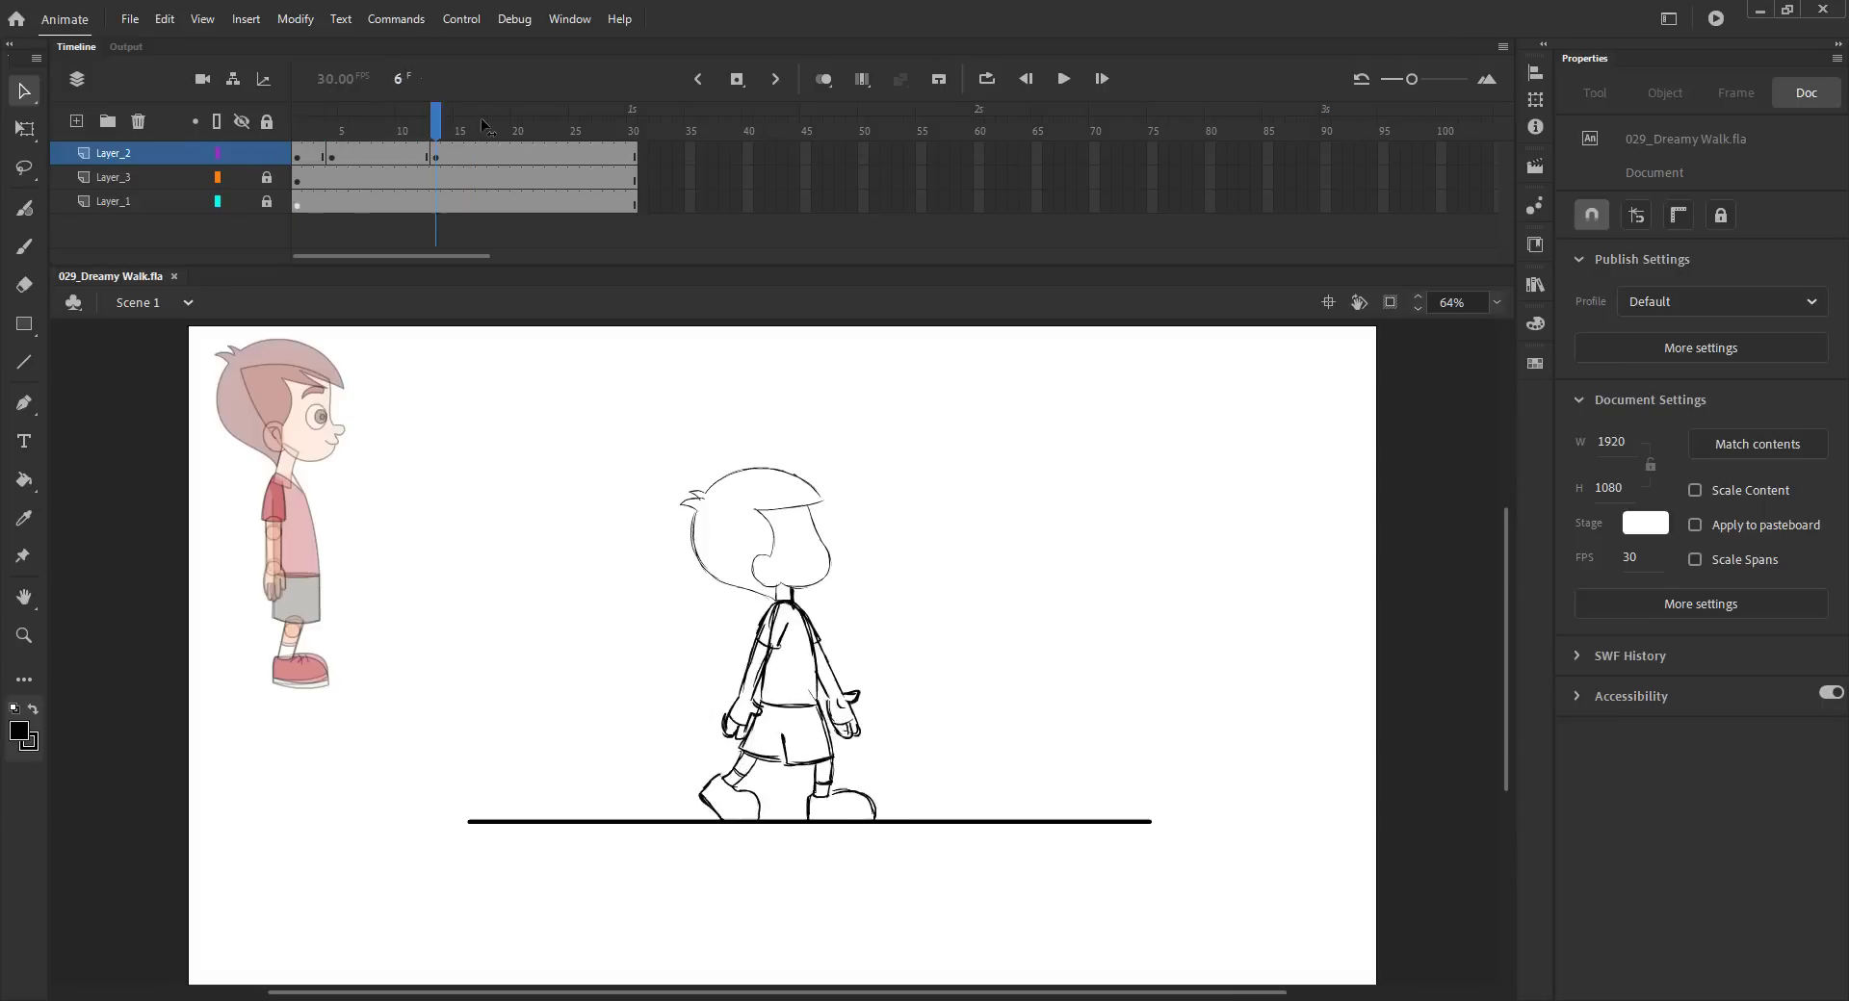
- Insert a blank keyframe at frame 16
mouse_move(342, 140)
mouse_down()
mouse_move(262, 150)
mouse_move(471, 149)
mouse_up()
key(F7)
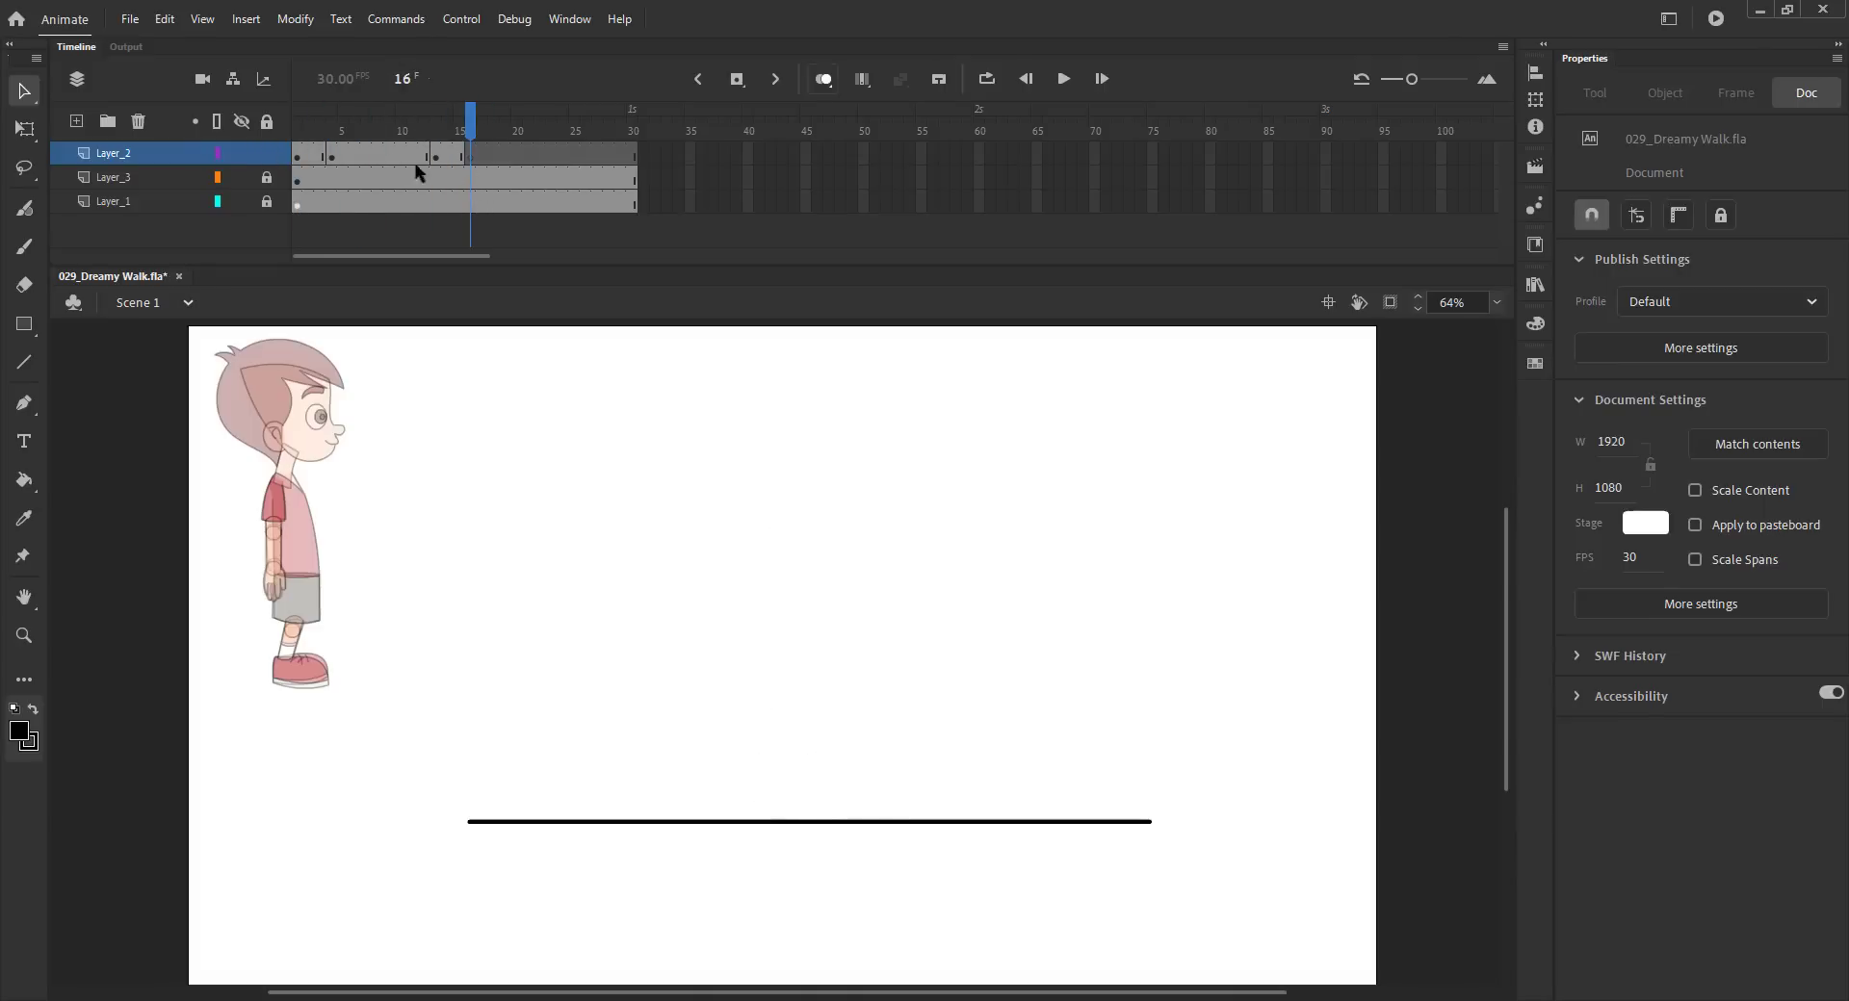
click(353, 156)
drag(451, 154, 449, 154)
drag(453, 135, 460, 140)
- Copy the head from the previous pose and paste it in place on frame 16
drag(724, 531, 735, 546)
key(ctrl+c)
click(578, 491)
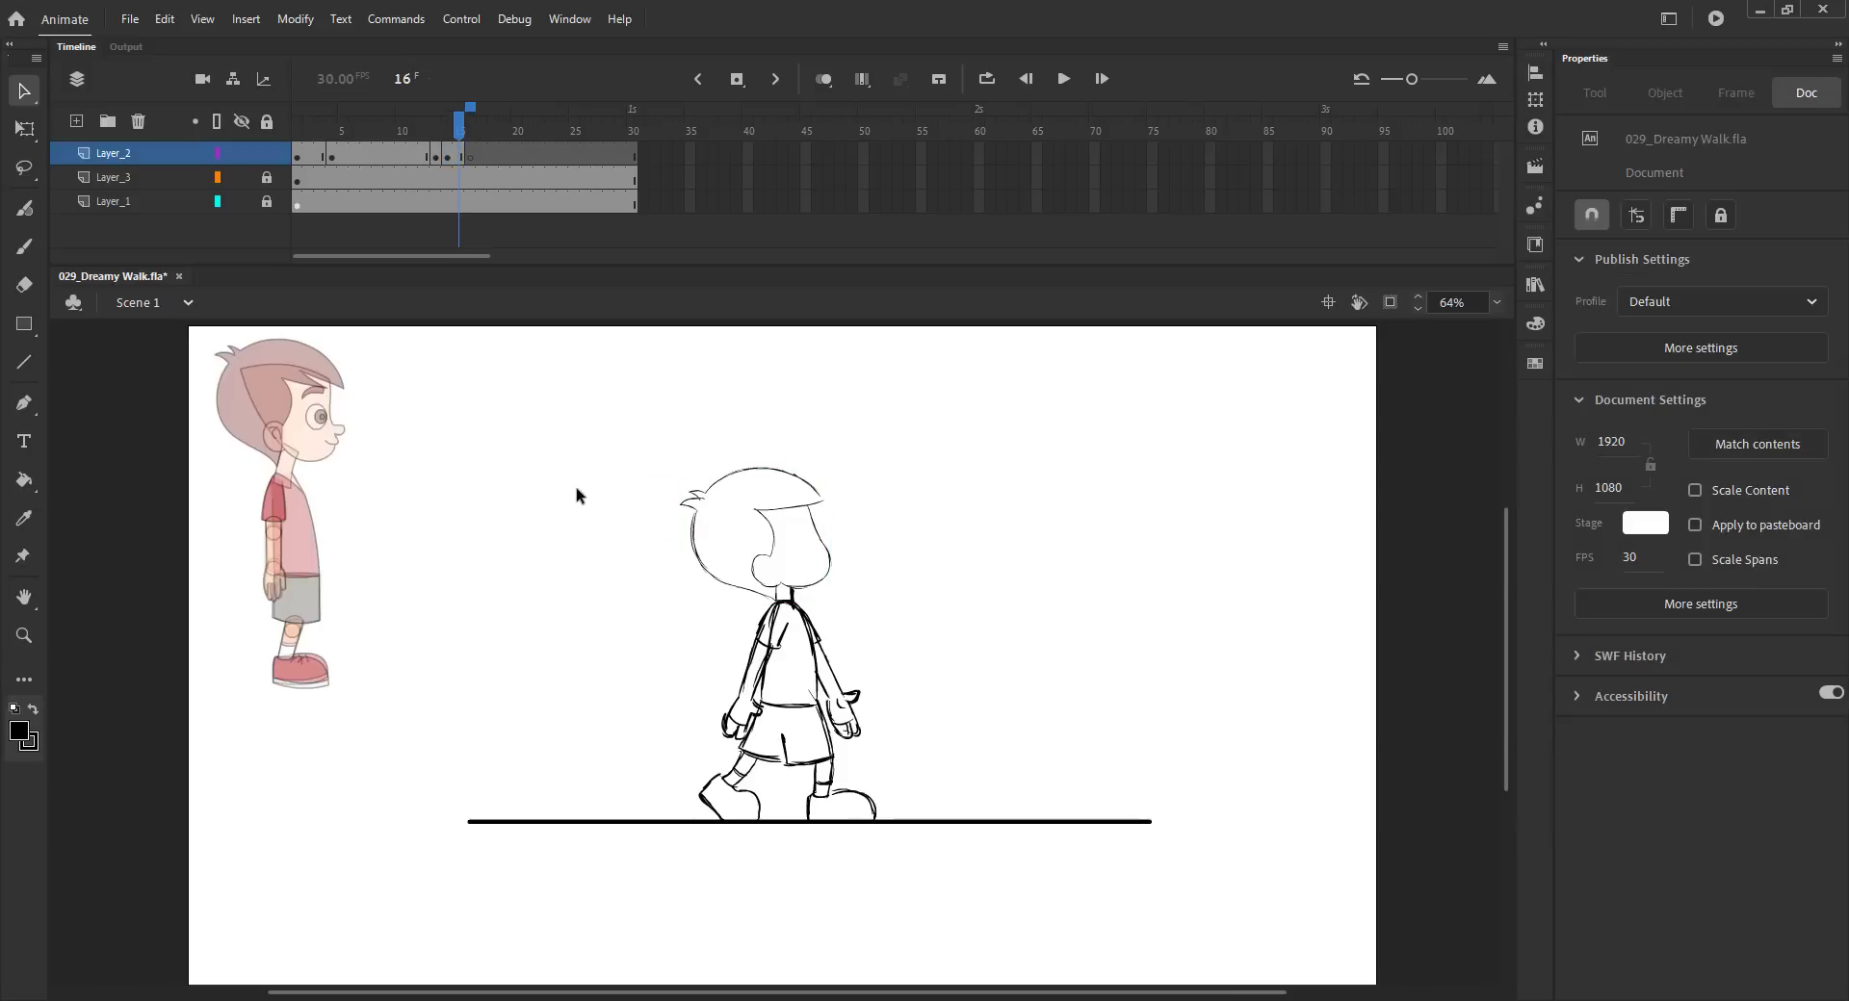
key(period)
key(ctrl+shift+v)
key(ctrl+s)
- Turn on onion skinning and draw the torso outline on frame 16
click(823, 79)
key(z)
drag(575, 528, 957, 834)
key(b)
mouse_move(801, 484)
mouse_down()
mouse_move(876, 538)
mouse_move(916, 670)
mouse_up()
key(ctrl+z)
mouse_move(848, 492)
mouse_down()
mouse_move(894, 660)
mouse_move(784, 540)
mouse_move(773, 675)
mouse_up()
drag(781, 574, 767, 686)
mouse_move(798, 527)
mouse_down()
mouse_move(772, 695)
mouse_move(910, 714)
mouse_up()
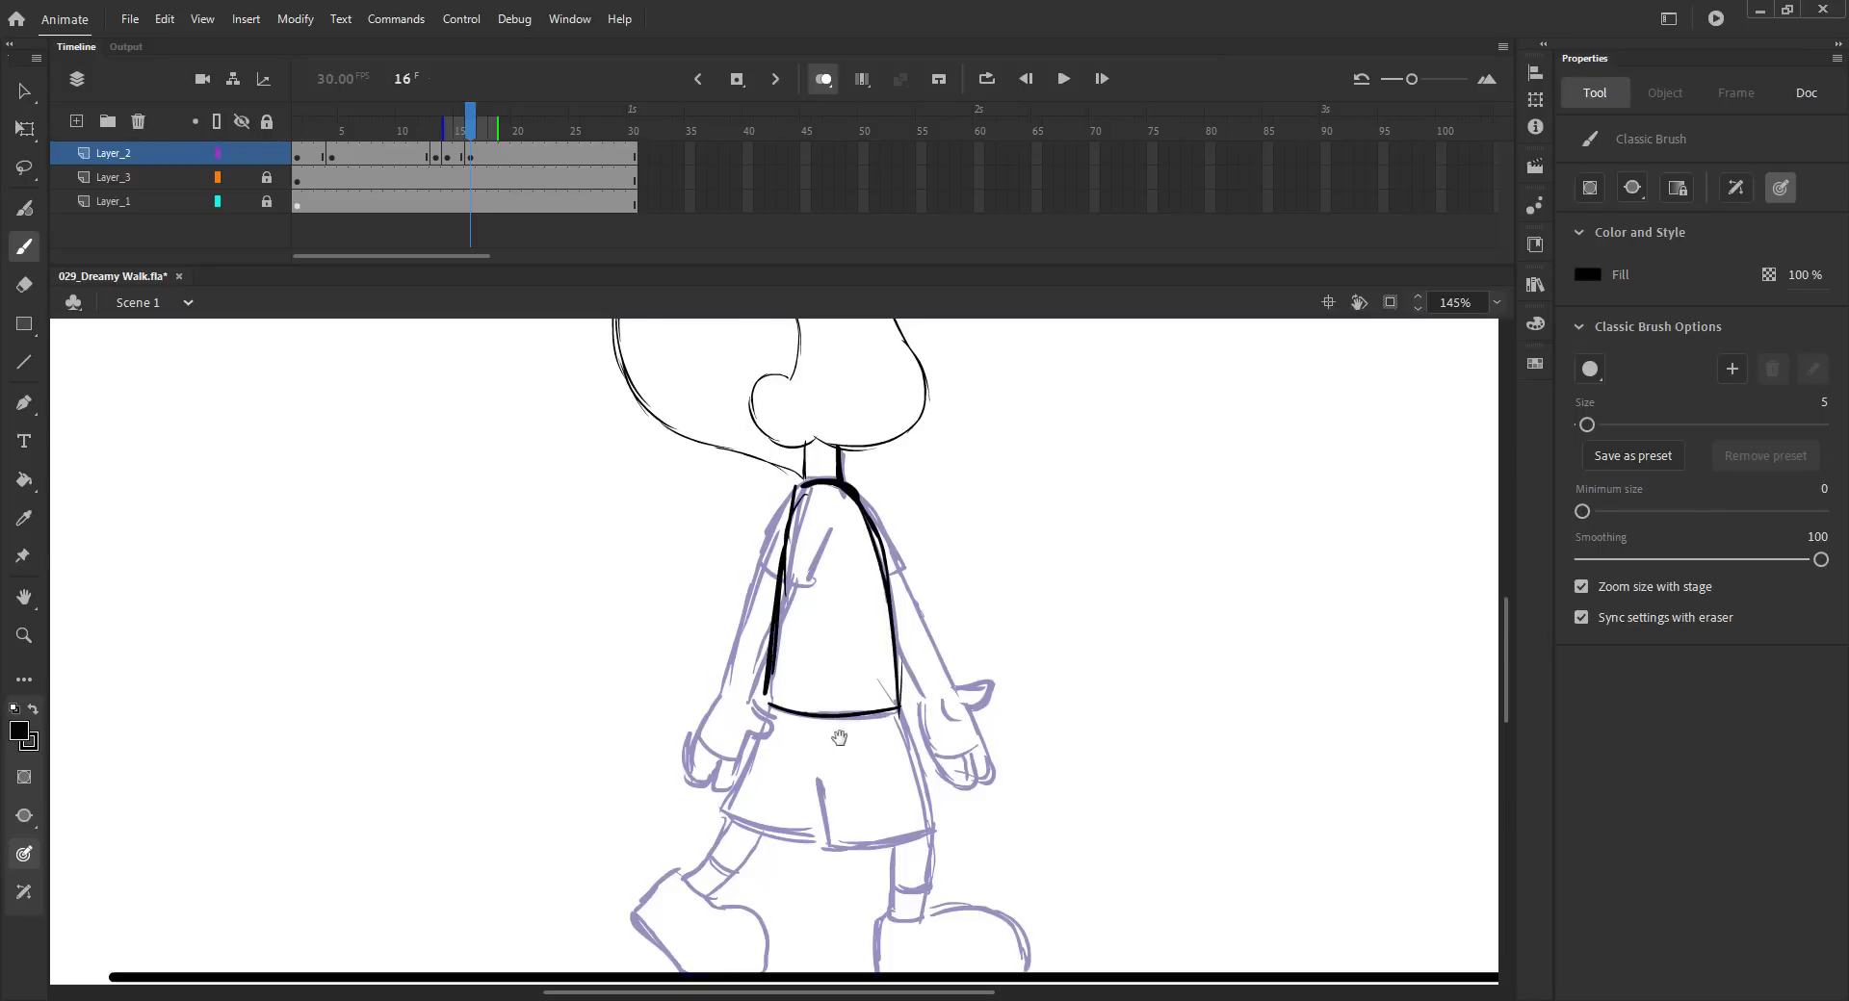
- Draw the shirt hem, shorts and back leg on frame 16
scroll(840, 749, down, 3)
drag(780, 556, 731, 660)
drag(864, 633, 830, 699)
drag(732, 667, 826, 700)
mouse_move(907, 566)
mouse_down()
mouse_move(941, 683)
mouse_move(691, 740)
mouse_up()
drag(766, 689, 708, 745)
key(ctrl+z)
mouse_move(770, 693)
mouse_down()
mouse_move(695, 739)
mouse_move(720, 751)
mouse_move(640, 771)
mouse_move(688, 824)
mouse_up()
key(ctrl+s)
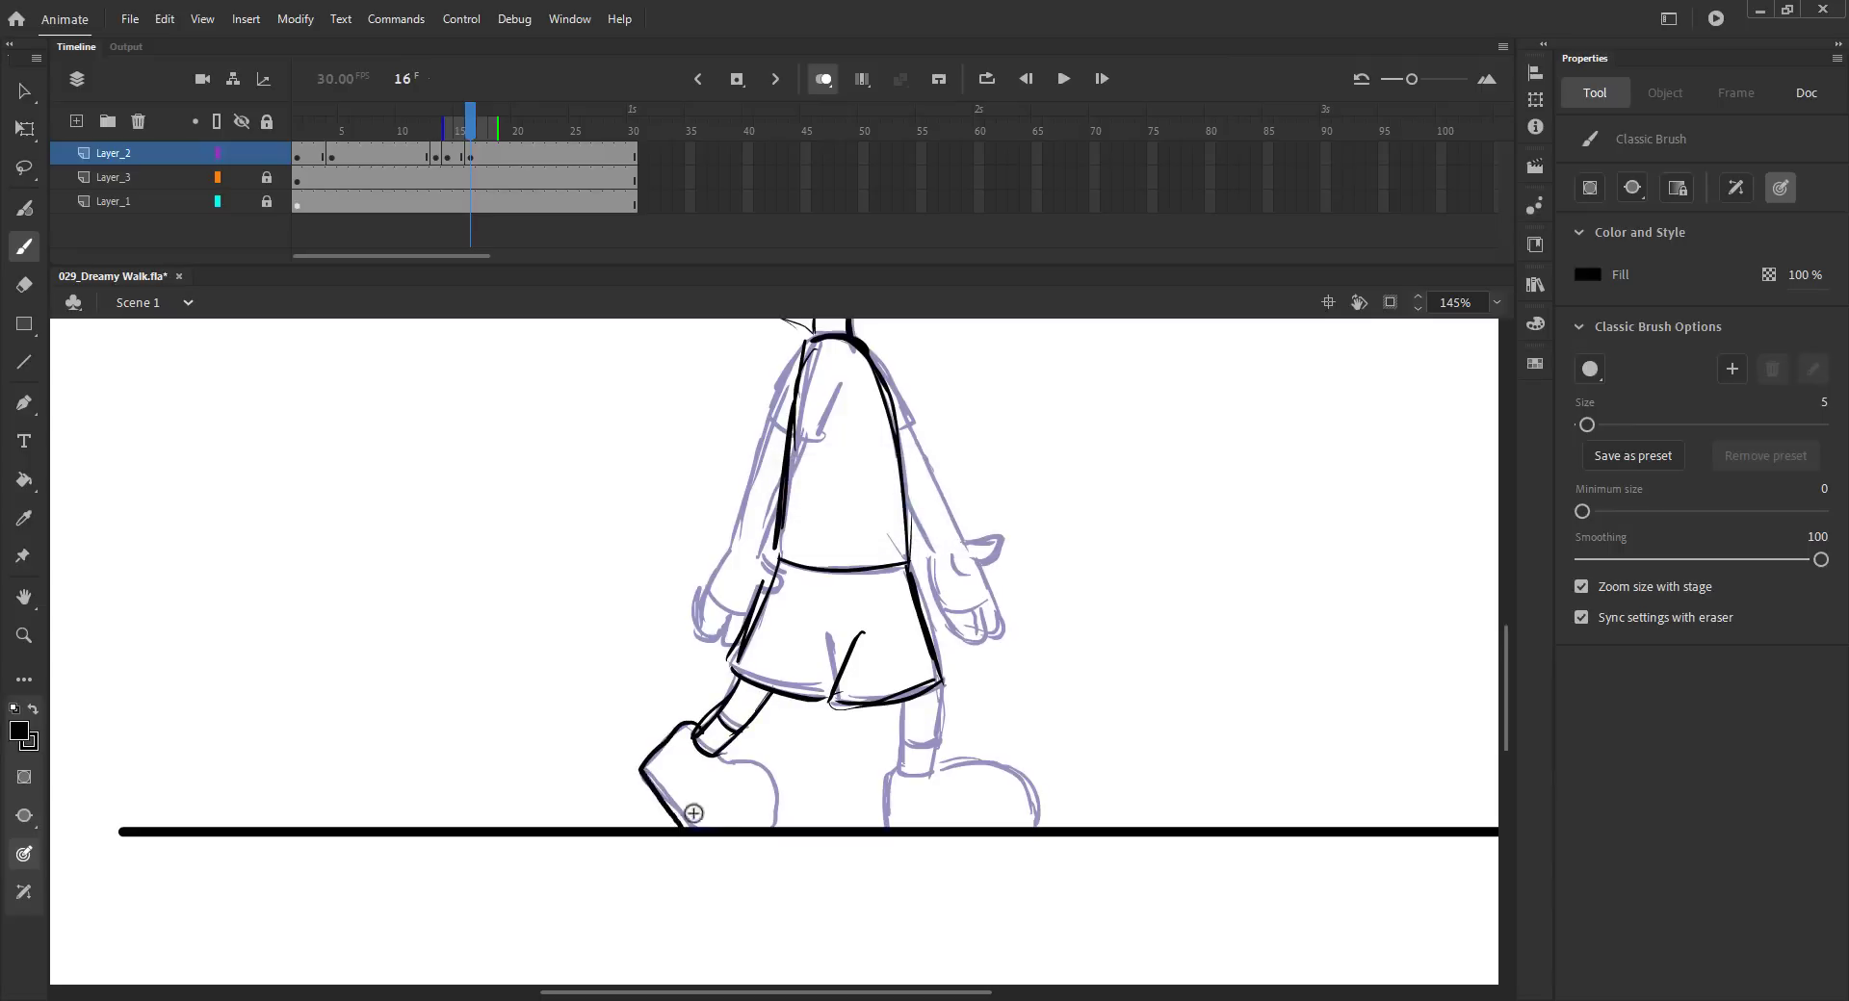
- Draw the back shoe and the front leg and shoe on frame 16
drag(728, 763, 778, 825)
drag(939, 680, 928, 780)
drag(906, 703, 885, 827)
mouse_move(900, 772)
mouse_down()
mouse_move(996, 764)
mouse_move(1029, 827)
mouse_up()
drag(981, 556, 1022, 682)
key(ctrl+s)
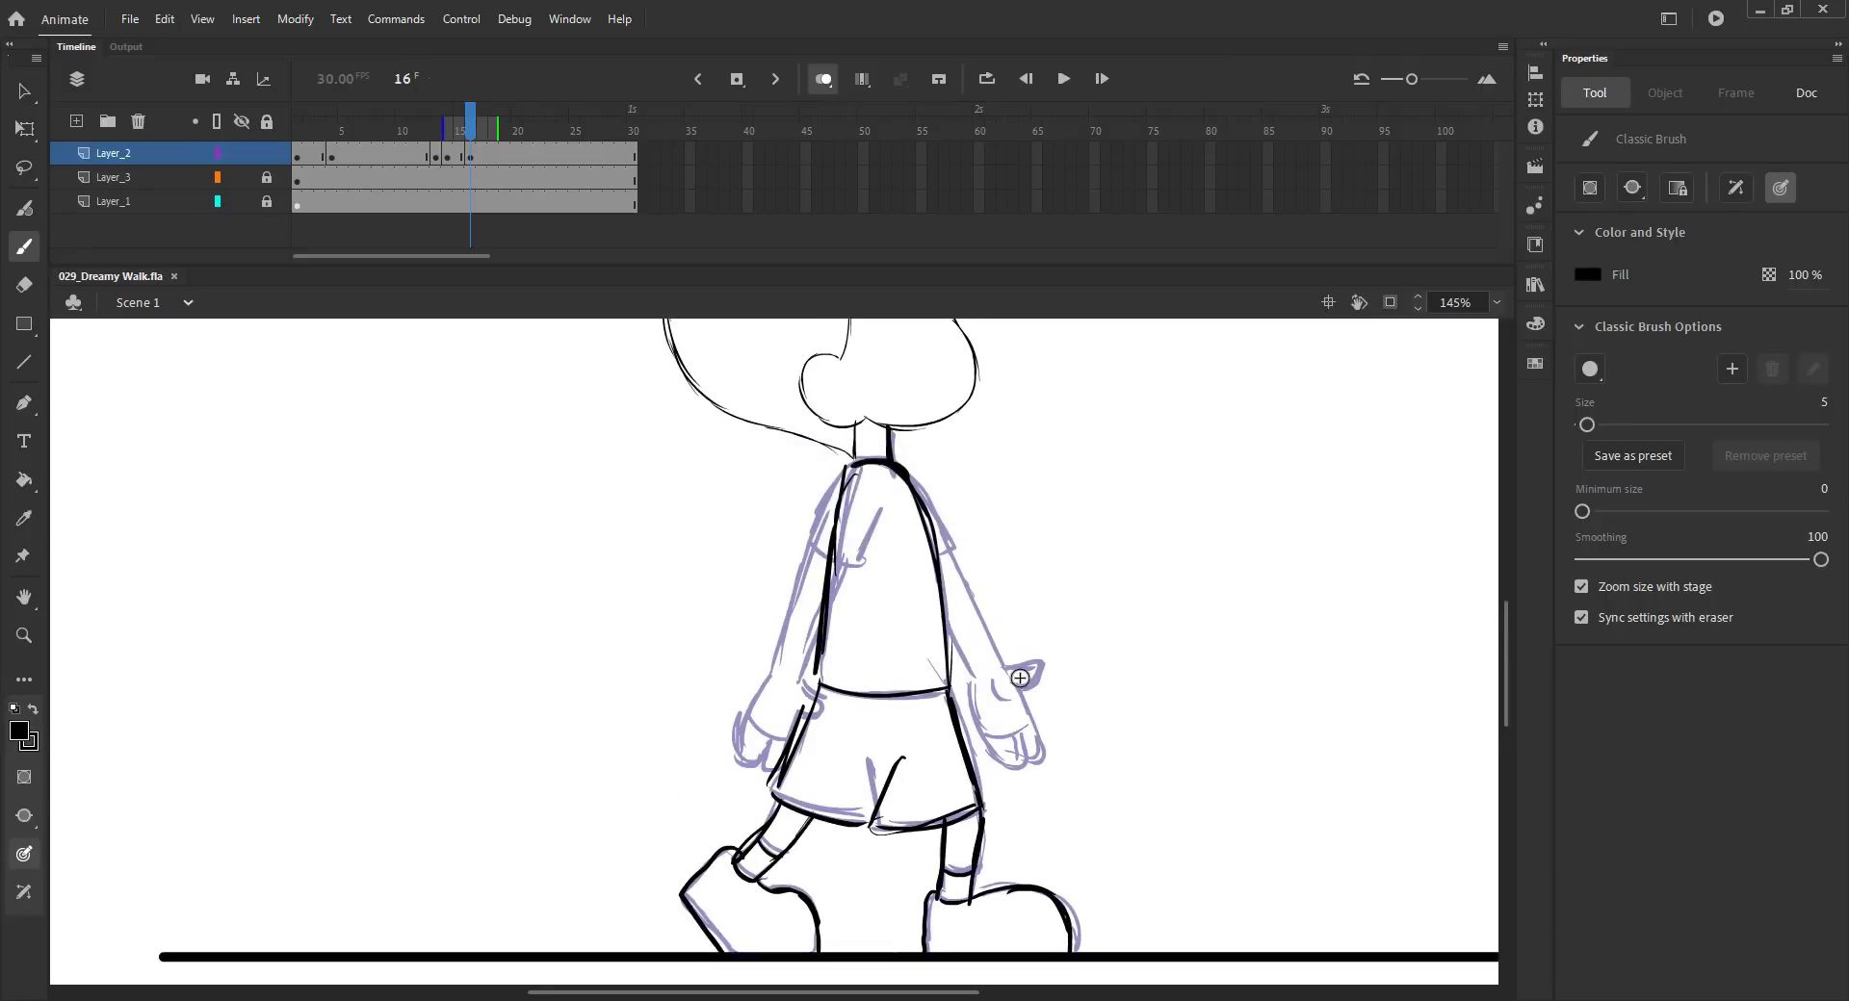
- Draw both arms with sleeves and hands on frame 16
mouse_move(892, 469)
mouse_down()
mouse_move(932, 515)
mouse_move(911, 572)
mouse_move(1003, 665)
mouse_up()
mouse_move(918, 571)
mouse_down()
mouse_move(976, 687)
mouse_move(1030, 678)
mouse_move(1029, 753)
mouse_move(1024, 714)
mouse_move(1002, 727)
mouse_move(1037, 756)
mouse_move(973, 696)
mouse_up()
mouse_move(847, 469)
mouse_down()
mouse_move(834, 555)
mouse_move(777, 664)
mouse_move(797, 674)
mouse_move(741, 742)
mouse_move(788, 711)
mouse_up()
click(781, 689)
mouse_move(742, 716)
mouse_down()
mouse_move(756, 762)
mouse_move(768, 746)
mouse_up()
drag(746, 720, 787, 739)
drag(769, 746, 778, 769)
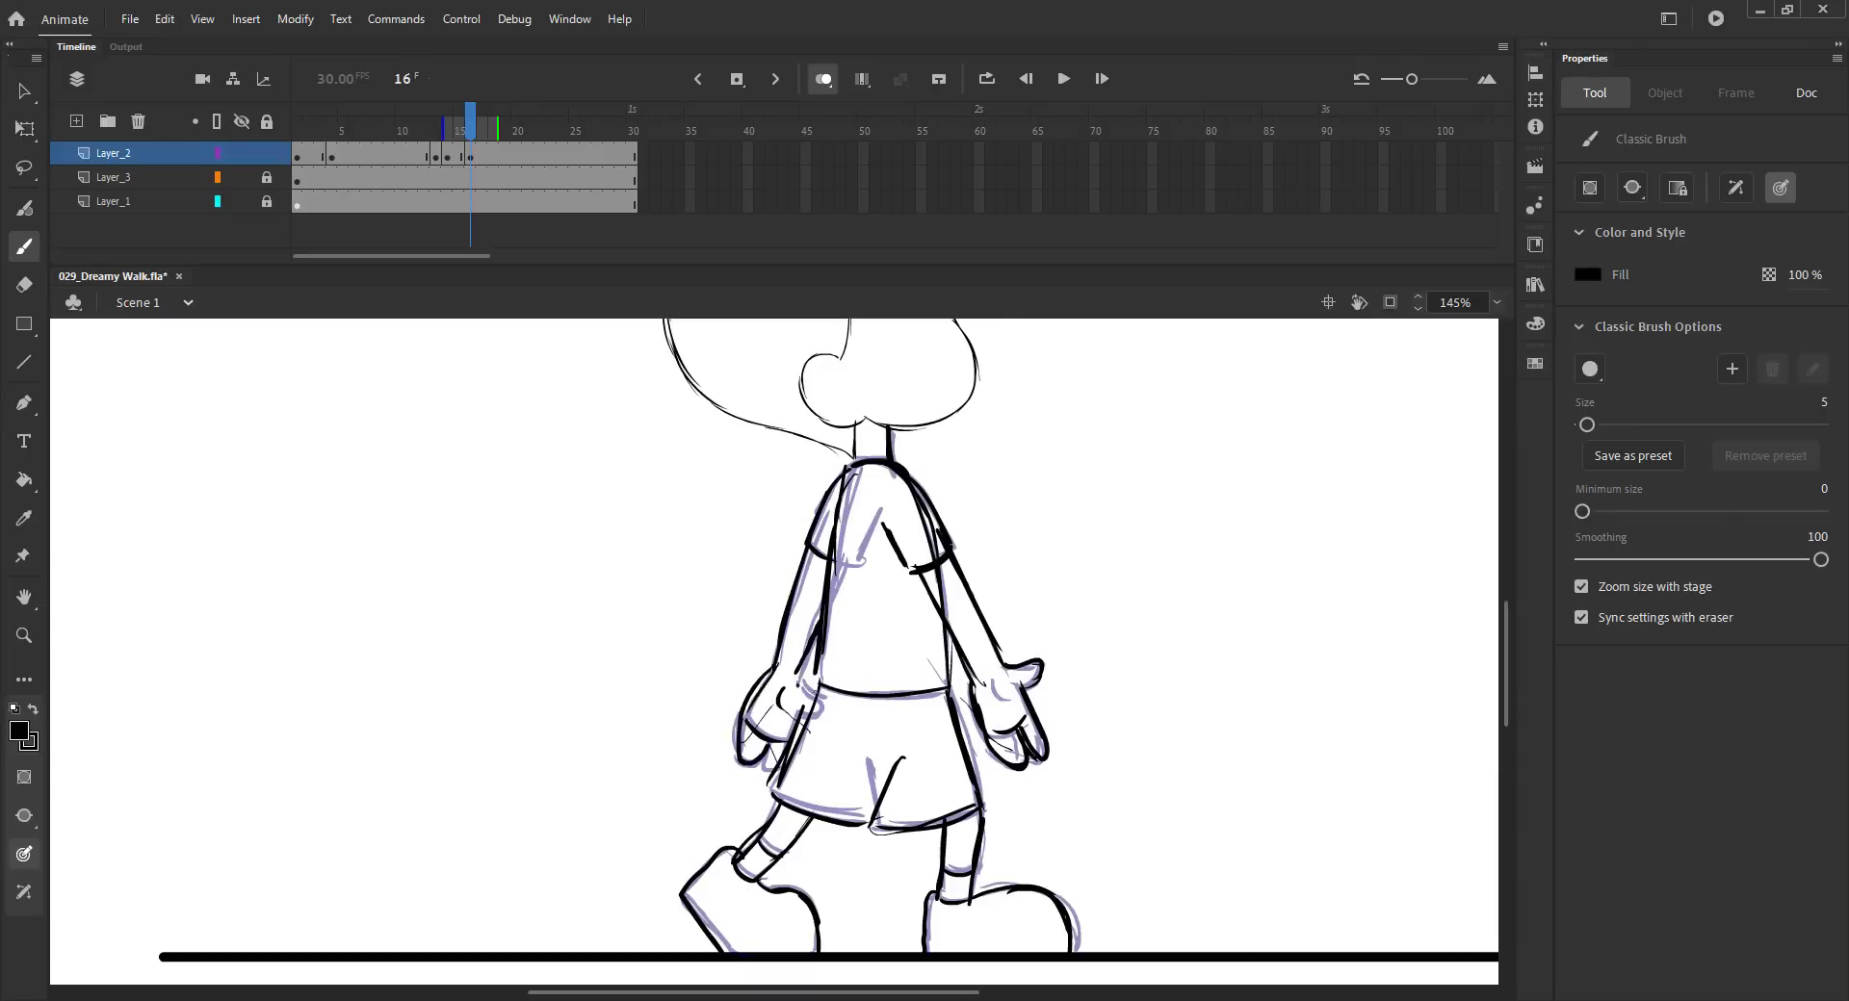
- Turn off onion skinning and play the walk from frame 1 to review the poses
key(ctrl+2)
key(ctrl+s)
key(v)
click(825, 80)
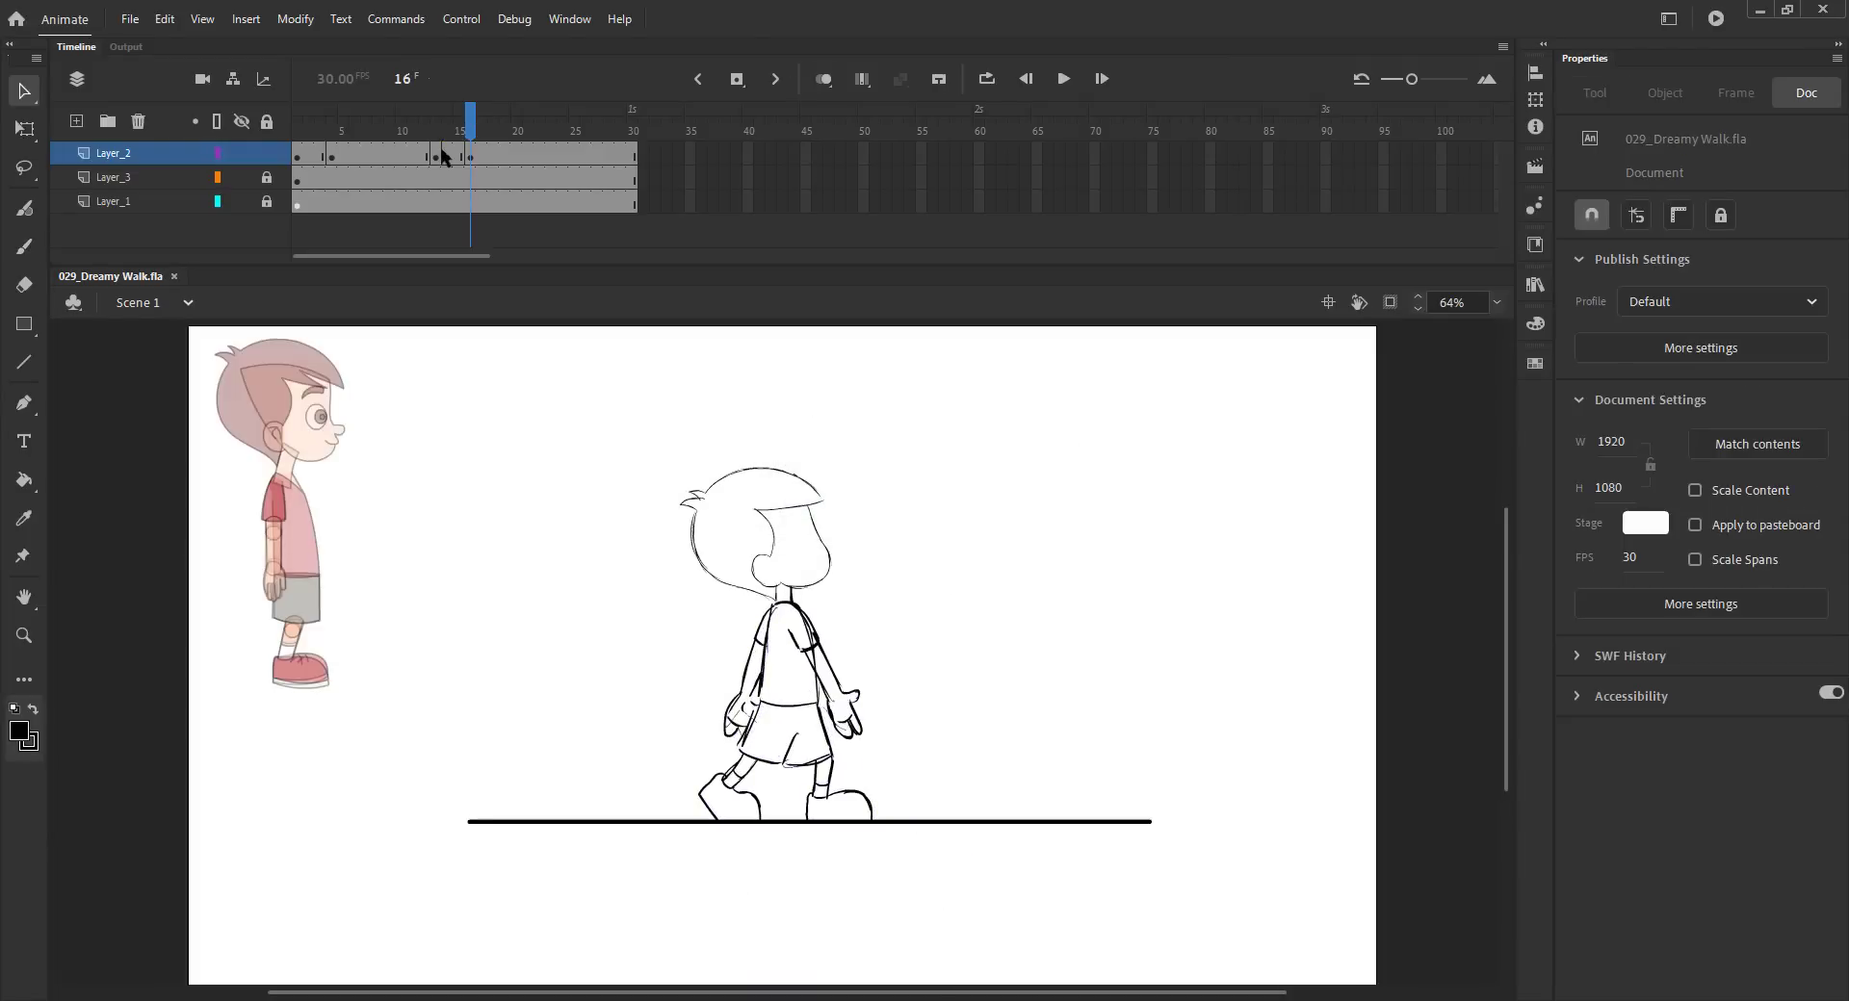
click(446, 154)
drag(440, 127, 282, 159)
click(488, 424)
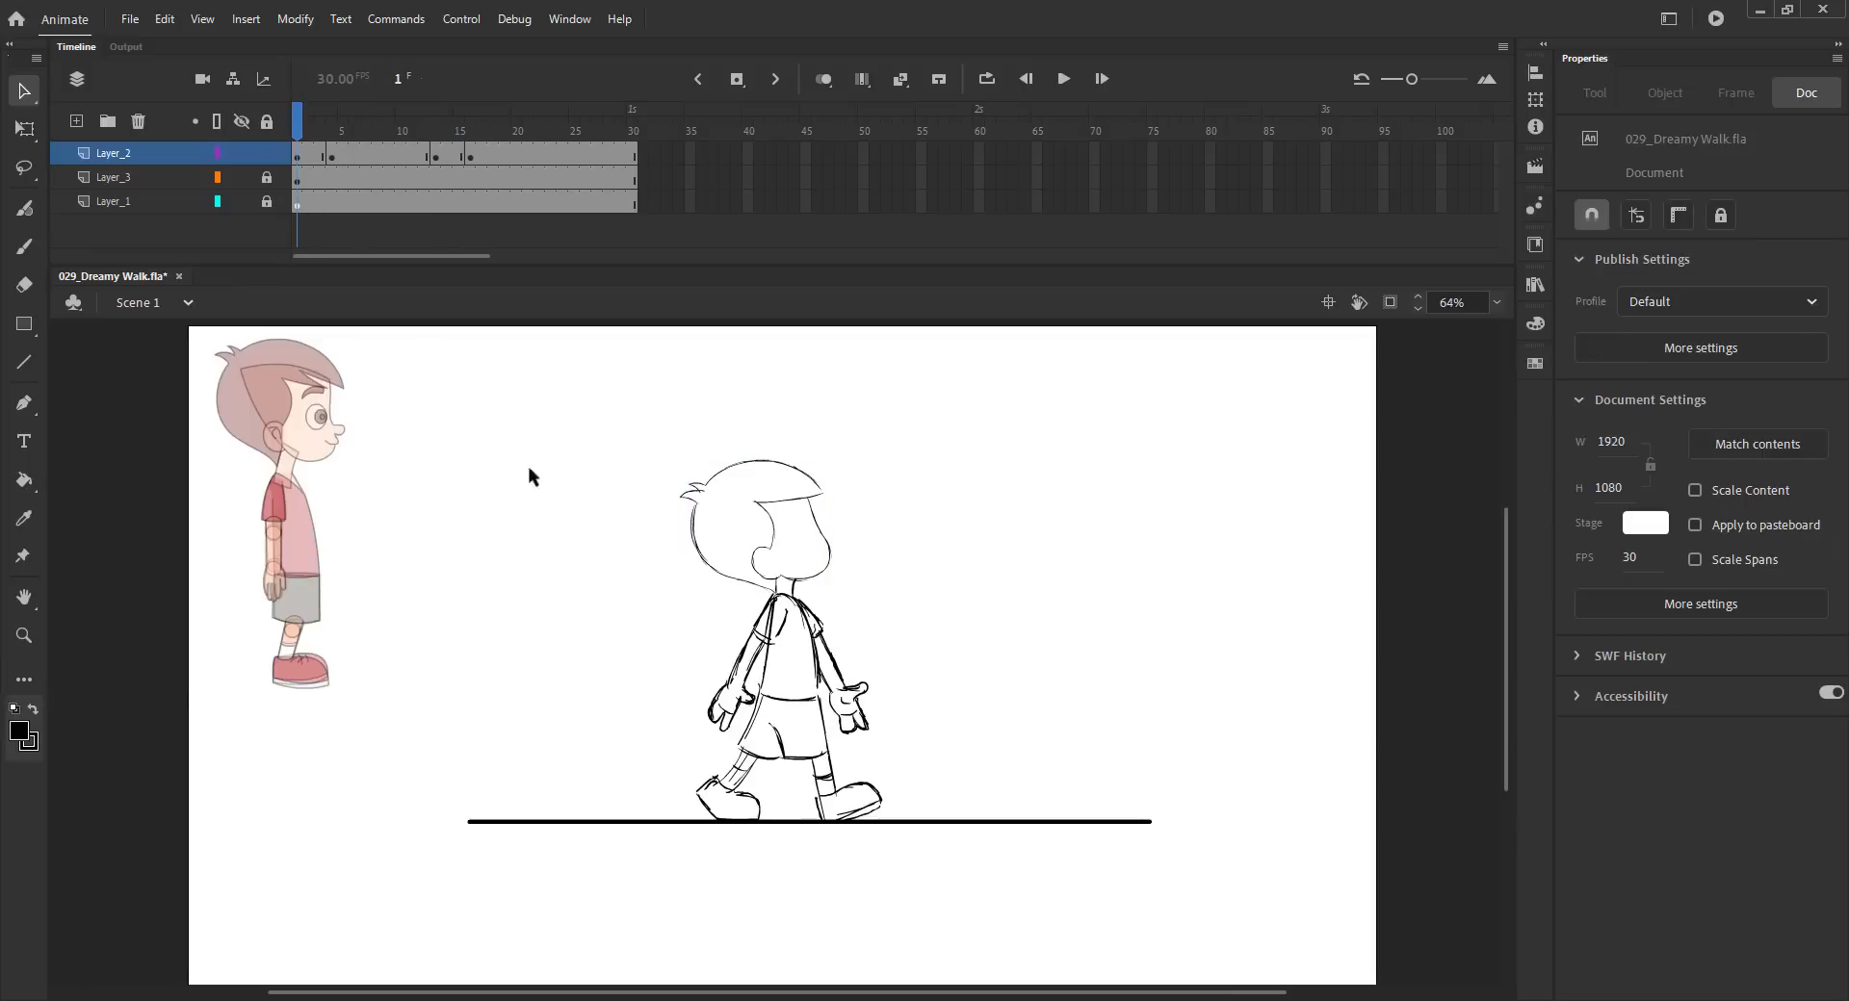
key(Return)
key(ctrl+s)
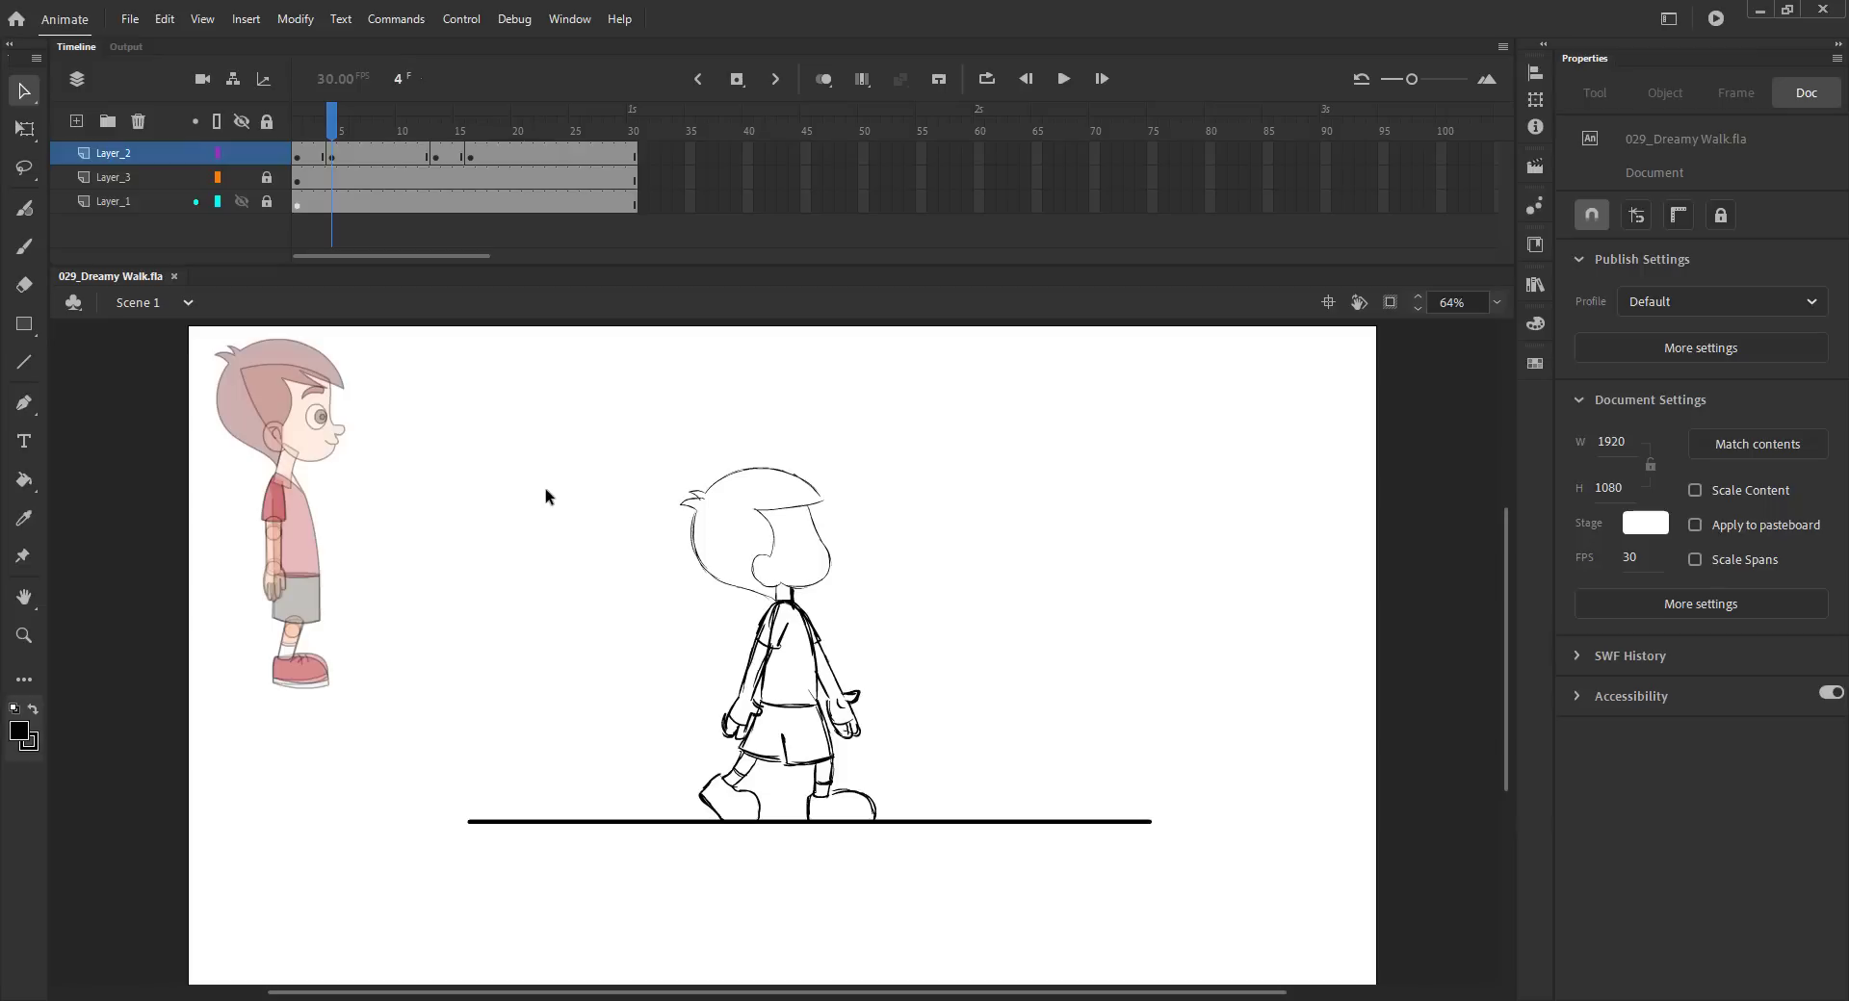
- Go to frame 7 and insert a blank keyframe there
key(alt+comma)
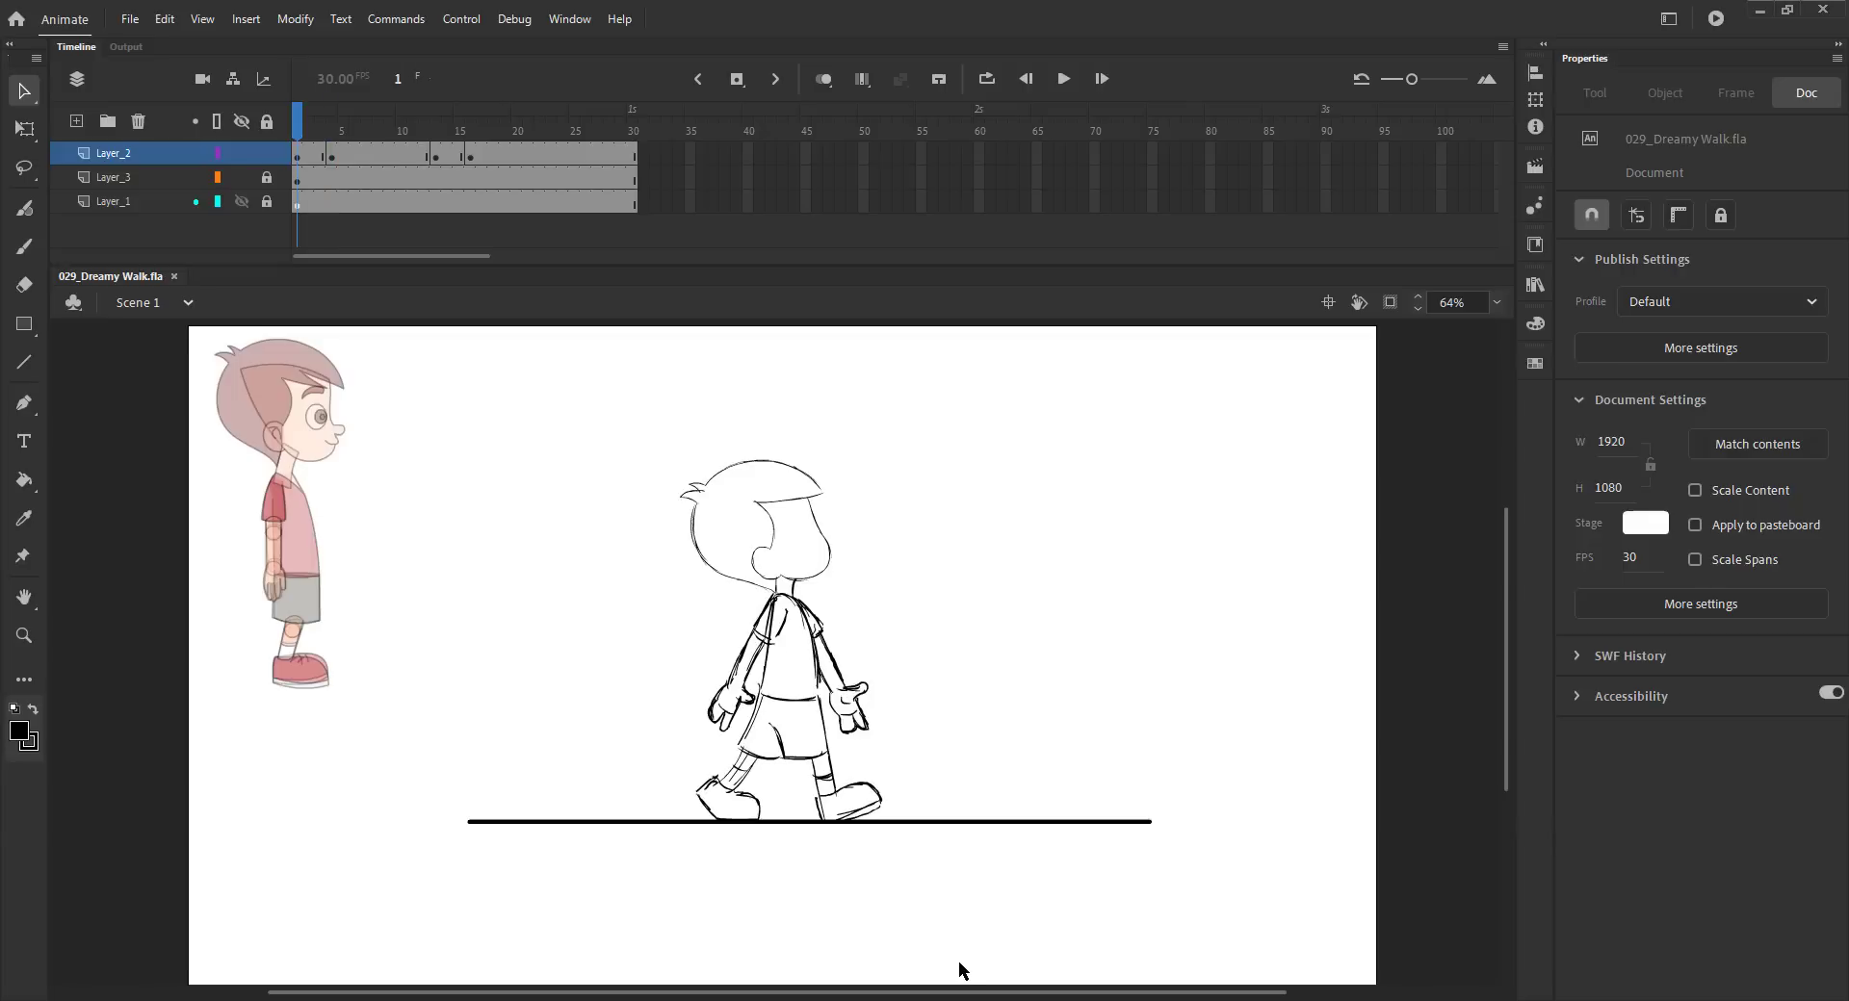
key(period)
key(period)
key(period)
key(period)
key(period)
key(period)
key(F7)
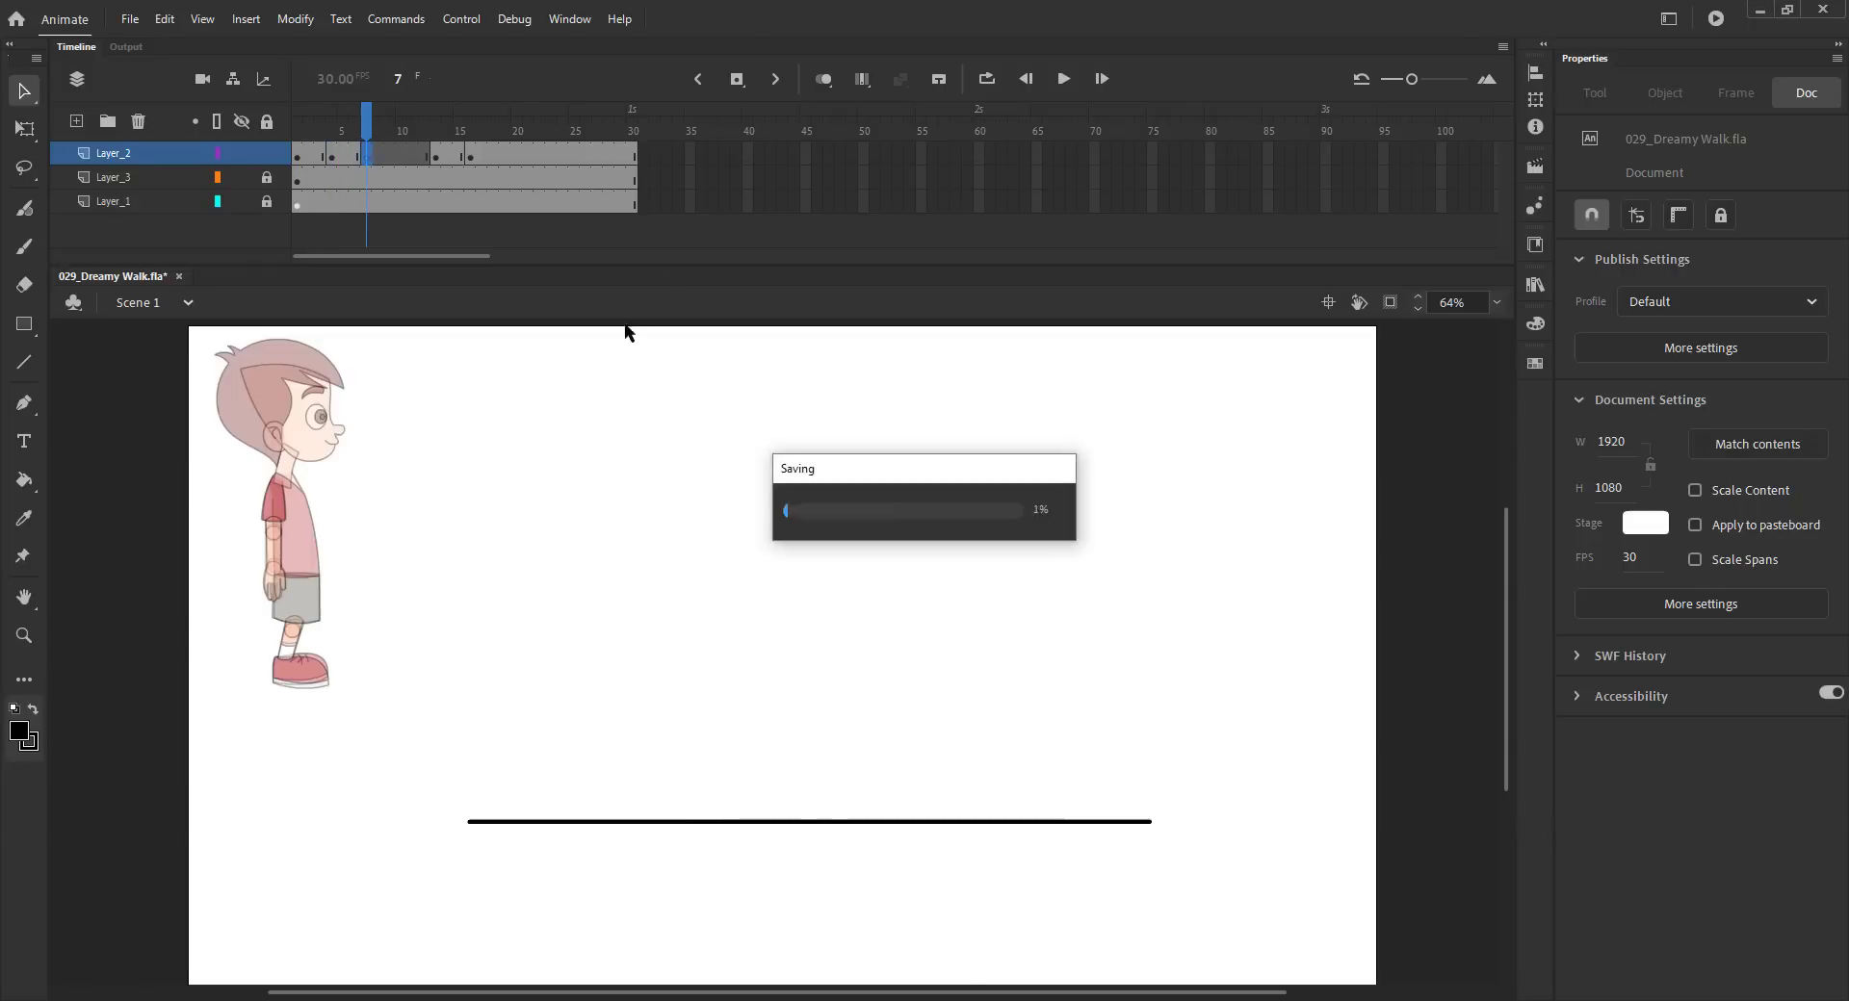
- Turn on onion skinning and paste the head from frame 6 in place on frame 7
click(823, 79)
key(comma)
click(691, 508)
key(ctrl+c)
key(period)
key(ctrl+shift+v)
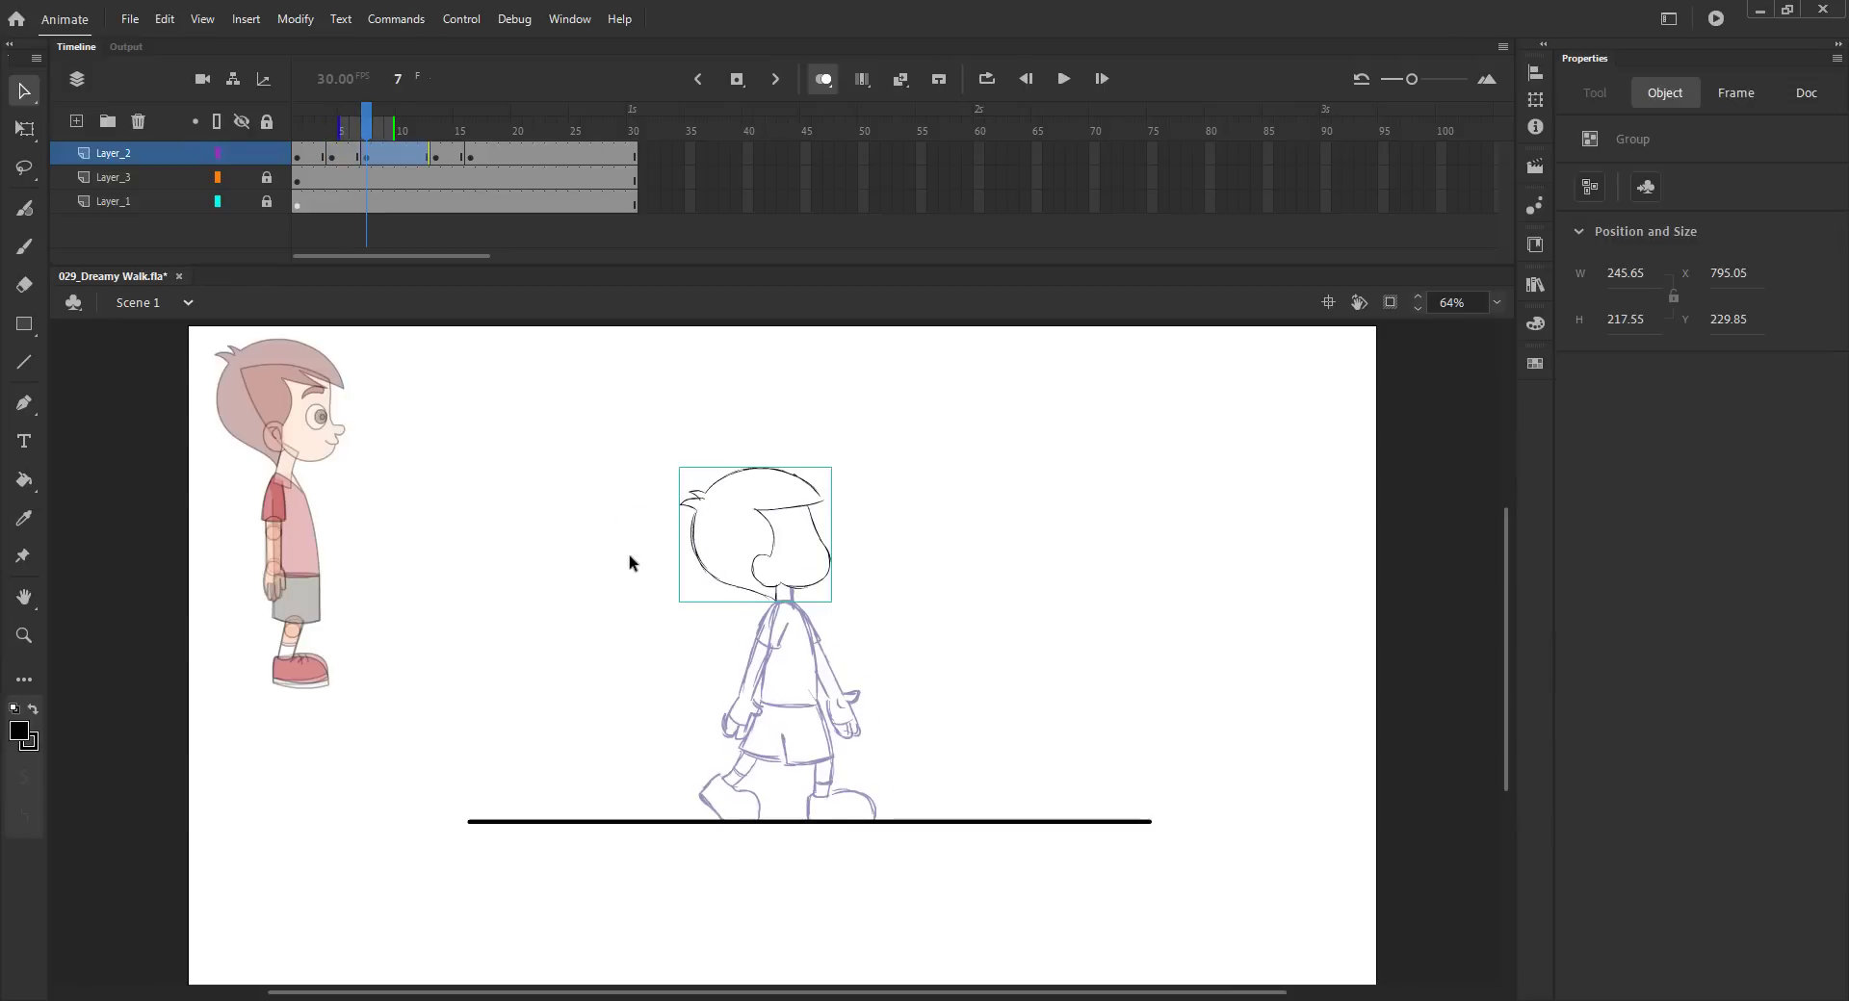
- Extend the onion skin range and nudge the pasted head slightly higher on frame 7
drag(340, 124, 305, 126)
key(Up)
key(Up)
key(Up)
key(Up)
key(Up)
key(Up)
key(Up)
key(Up)
key(Up)
key(Up)
key(Up)
key(Up)
key(Up)
key(Up)
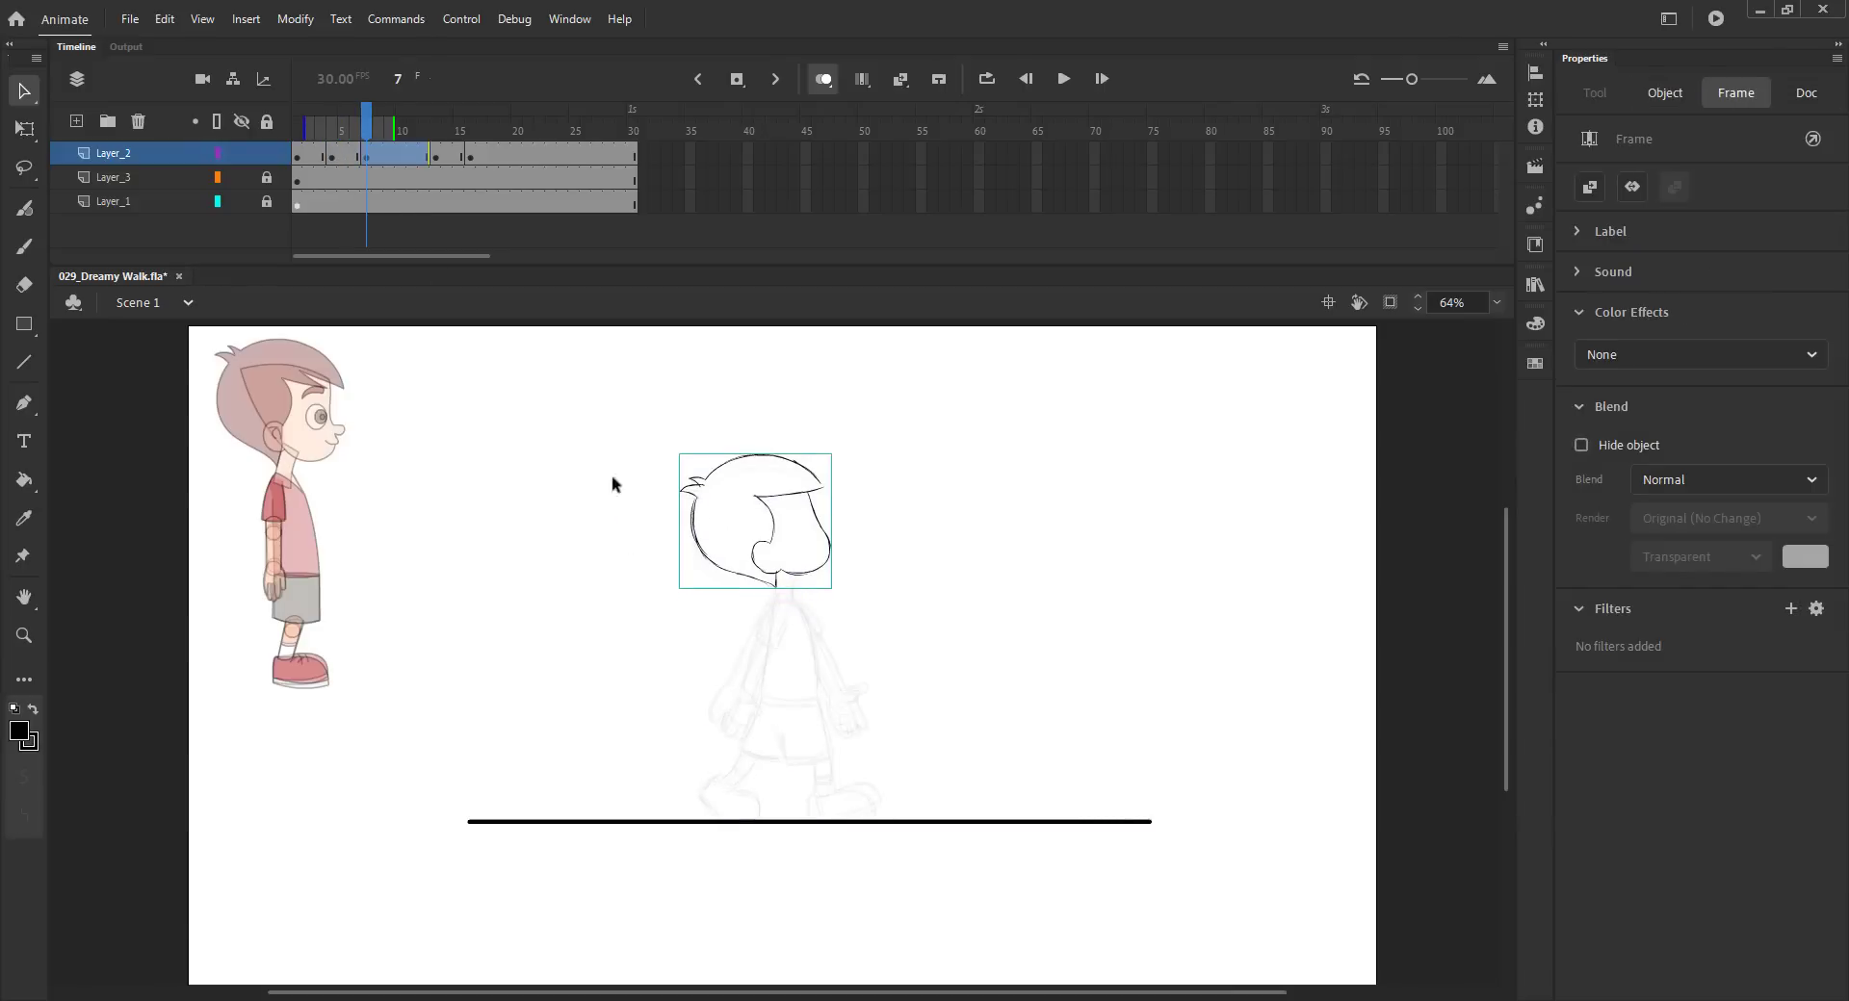
click(624, 497)
key(ctrl+s)
- Draw the neck, back and shirt hem lines of the torso on frame 7
key(z)
drag(511, 429, 1094, 851)
key(b)
mouse_move(756, 547)
mouse_down()
mouse_move(784, 653)
mouse_move(726, 622)
mouse_move(714, 680)
mouse_up()
key(ctrl+z)
key(ctrl+z)
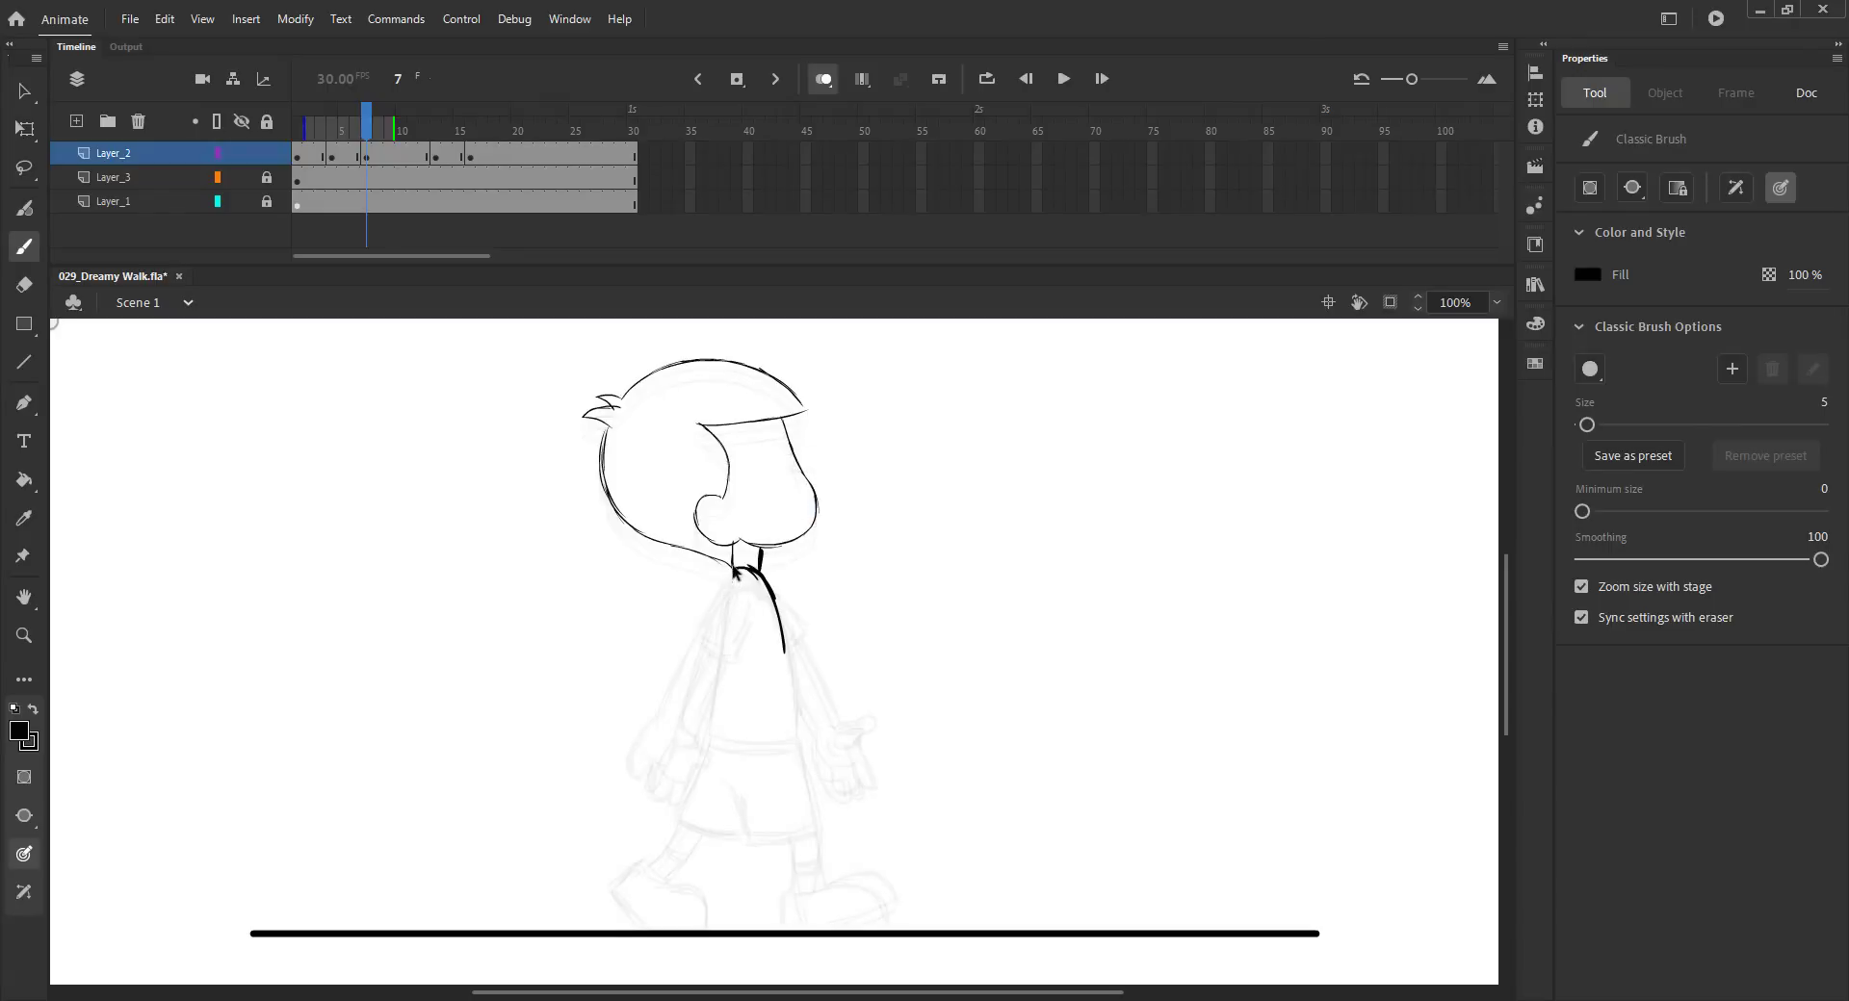
drag(760, 576, 798, 691)
mouse_move(785, 630)
mouse_down()
mouse_move(797, 729)
mouse_move(733, 728)
mouse_up()
drag(797, 729, 720, 733)
- Complete the torso, shorts and leg lines on frame 7 and save
mouse_move(731, 577)
mouse_down()
mouse_move(708, 720)
mouse_move(761, 728)
mouse_move(745, 424)
mouse_up()
mouse_move(820, 556)
mouse_down()
mouse_move(826, 609)
mouse_move(747, 650)
mouse_move(816, 644)
mouse_move(791, 721)
mouse_move(765, 716)
mouse_move(779, 723)
mouse_move(752, 757)
mouse_move(789, 719)
mouse_move(757, 737)
mouse_move(831, 721)
mouse_move(857, 748)
mouse_move(812, 716)
mouse_move(855, 756)
mouse_up()
key(ctrl+z)
mouse_move(797, 654)
mouse_down()
mouse_move(768, 717)
mouse_move(801, 687)
mouse_up()
mouse_move(820, 555)
mouse_down()
mouse_move(850, 604)
mouse_move(819, 624)
mouse_up()
drag(732, 556, 747, 721)
key(ctrl+s)
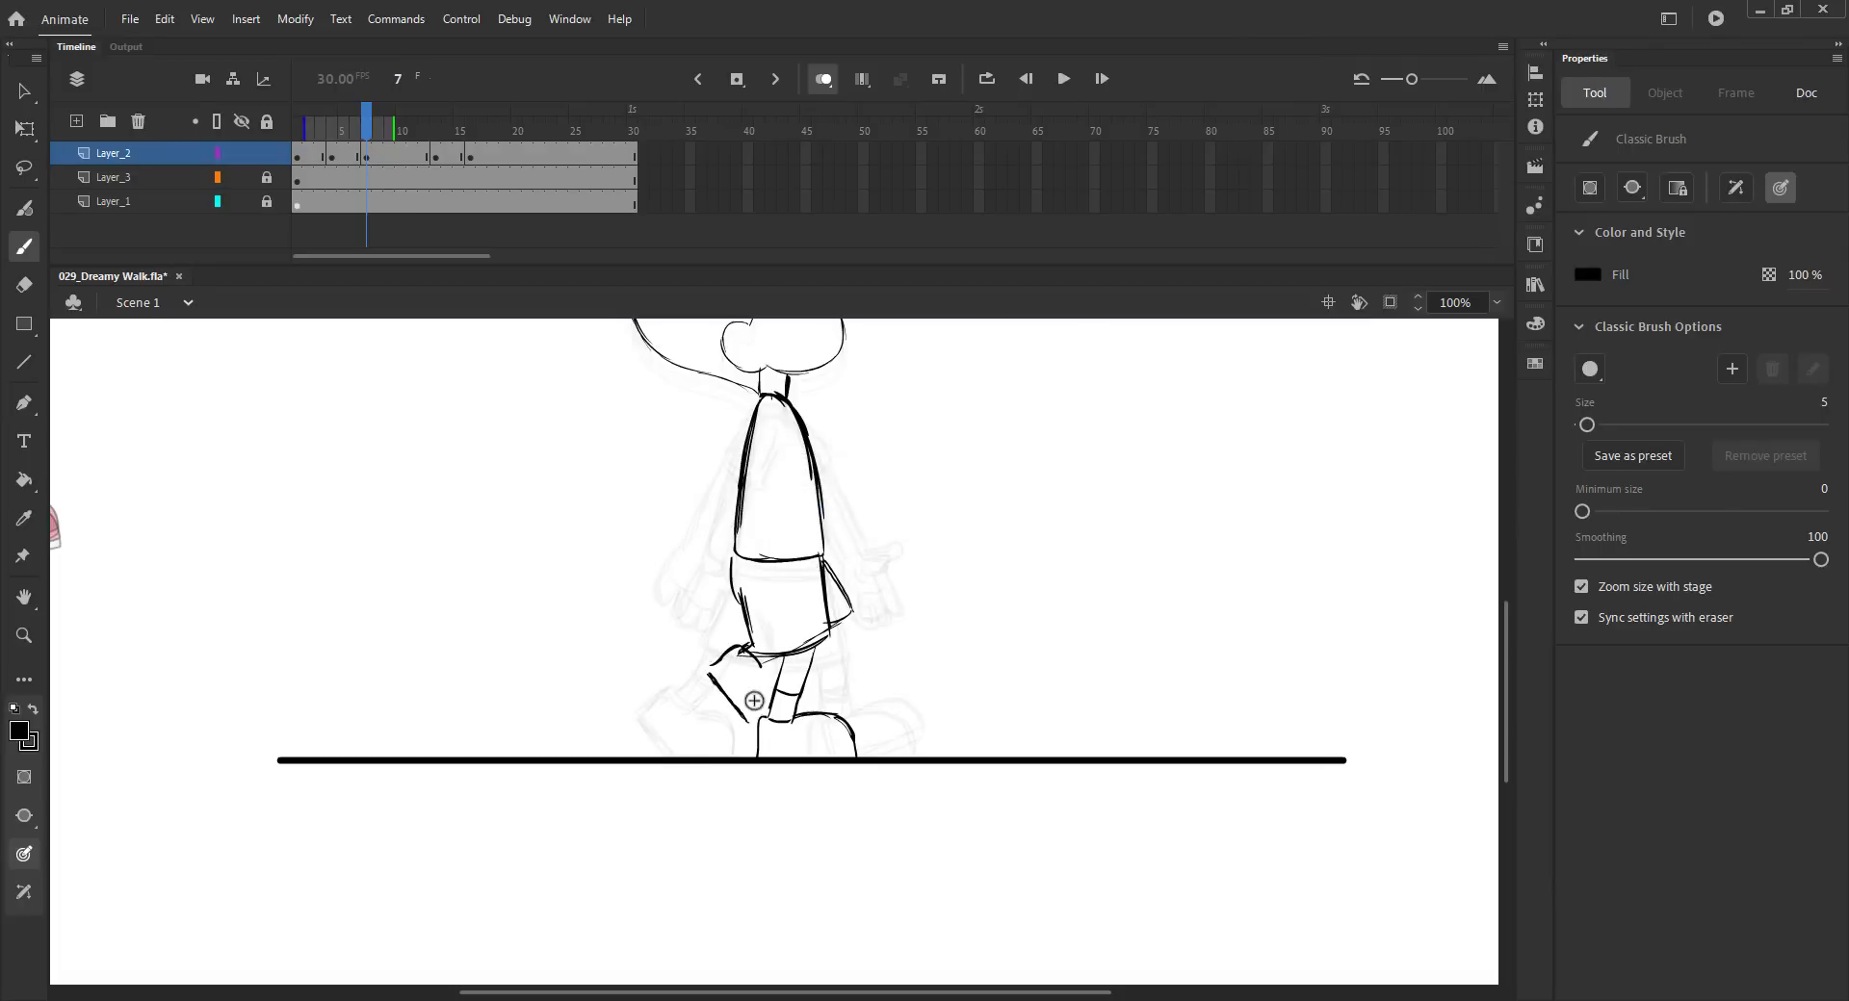
- Draw the near arm with its sleeve band and hand on frame 7, then turn off onion skinning
mouse_move(371, 153)
mouse_down()
mouse_move(525, 153)
mouse_move(367, 157)
mouse_up()
key(ctrl+s)
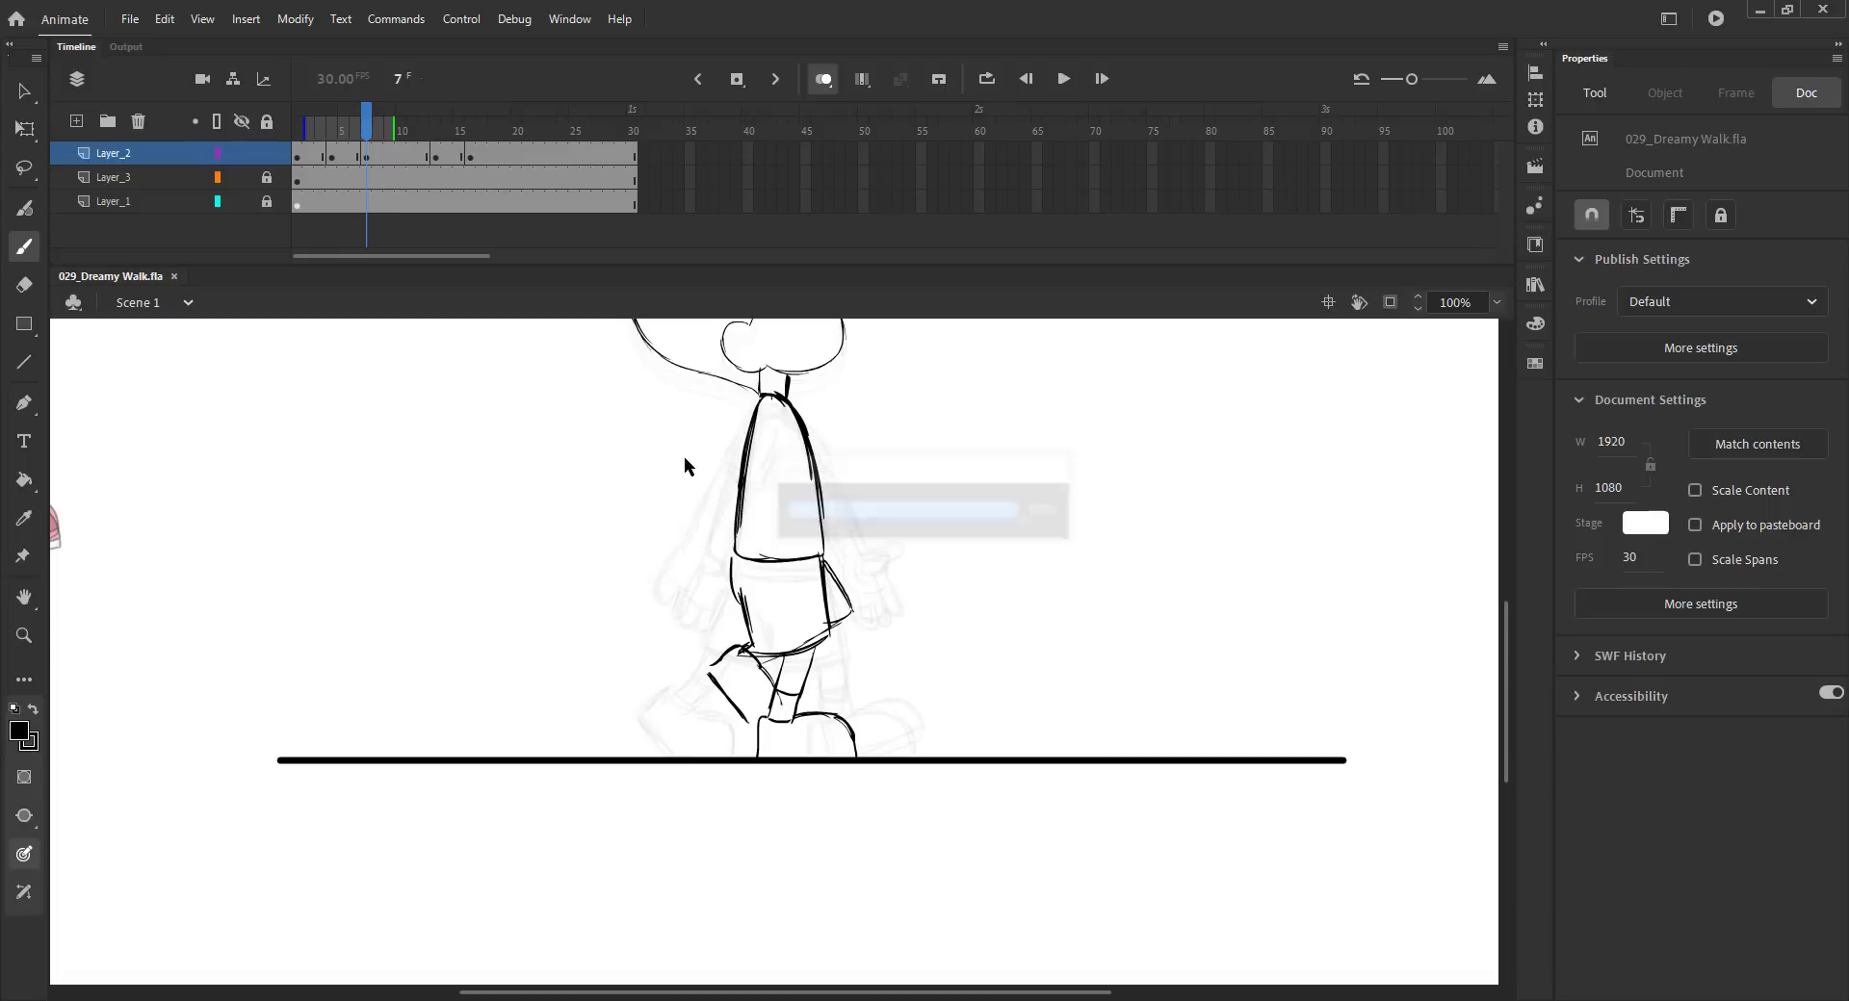
mouse_move(792, 455)
mouse_down()
mouse_move(764, 456)
mouse_move(792, 460)
mouse_up()
drag(790, 462, 790, 571)
drag(763, 464, 767, 560)
mouse_move(759, 462)
mouse_down()
mouse_move(767, 574)
mouse_move(803, 586)
mouse_move(787, 608)
mouse_up()
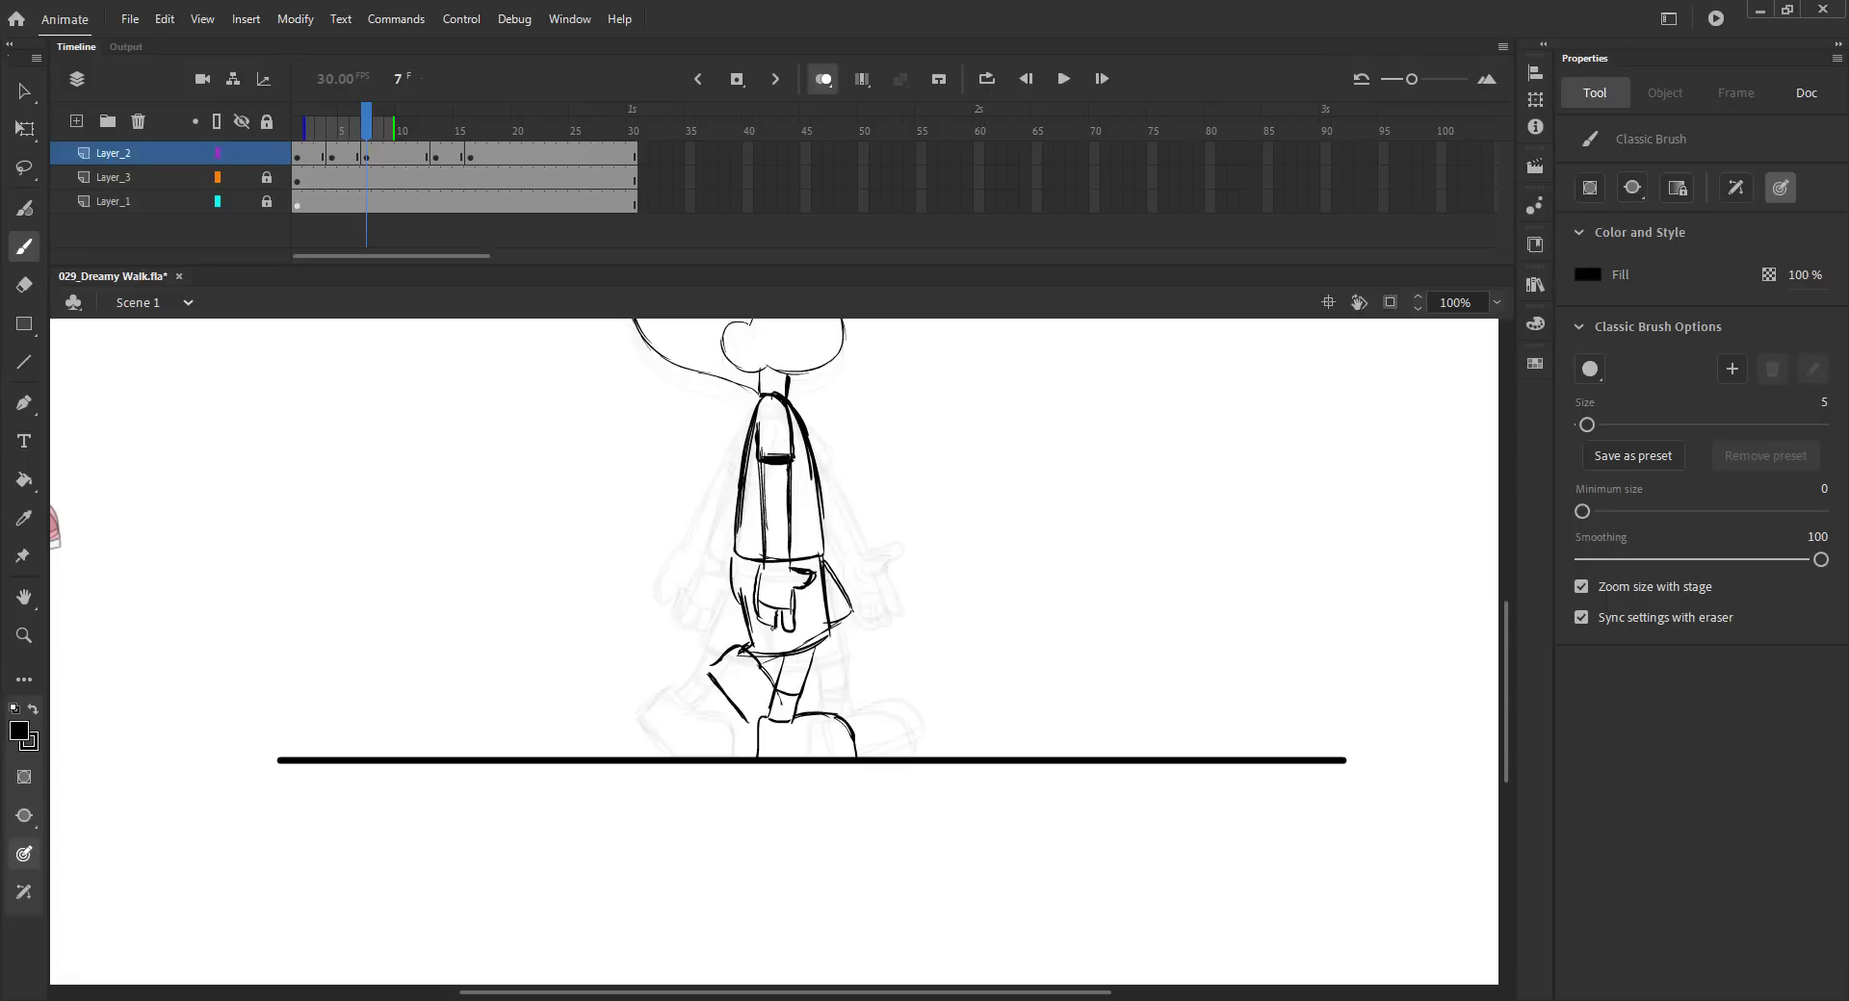
drag(759, 610, 791, 606)
click(818, 77)
key(ctrl+2)
key(ctrl+s)
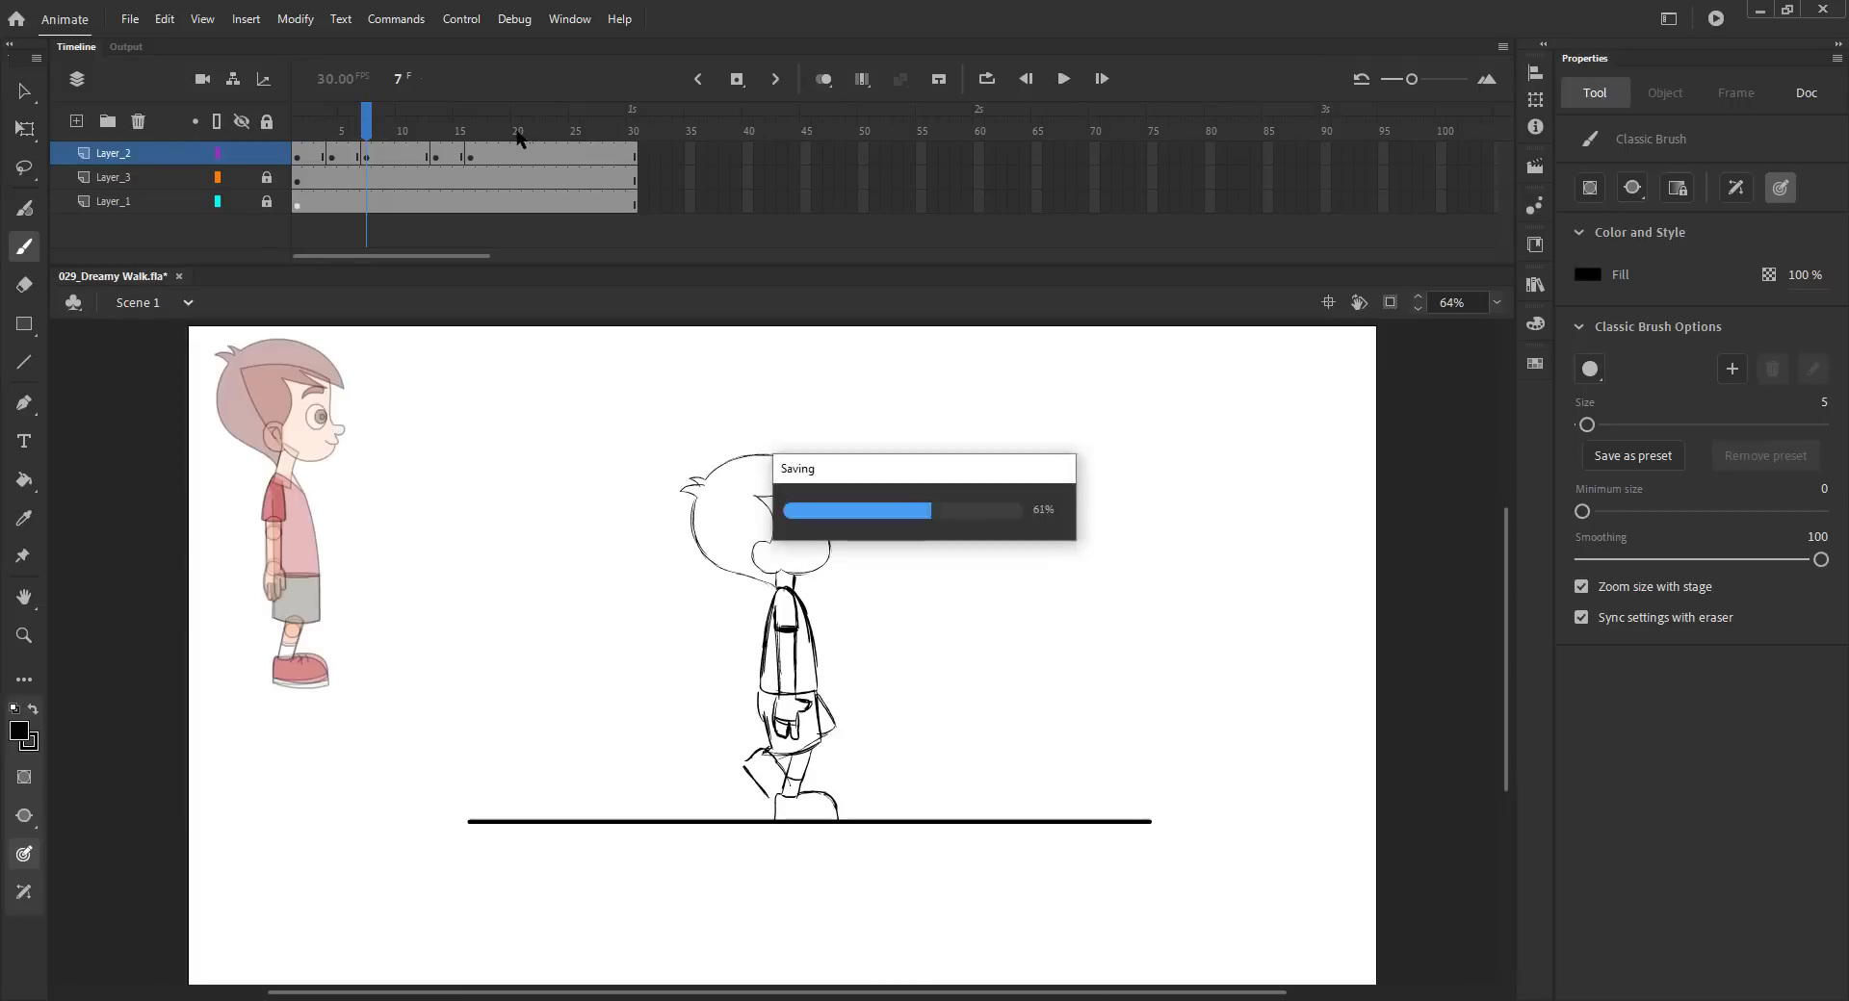
- Insert a blank keyframe at frame 19
key(v)
drag(366, 120, 383, 146)
drag(519, 131, 505, 154)
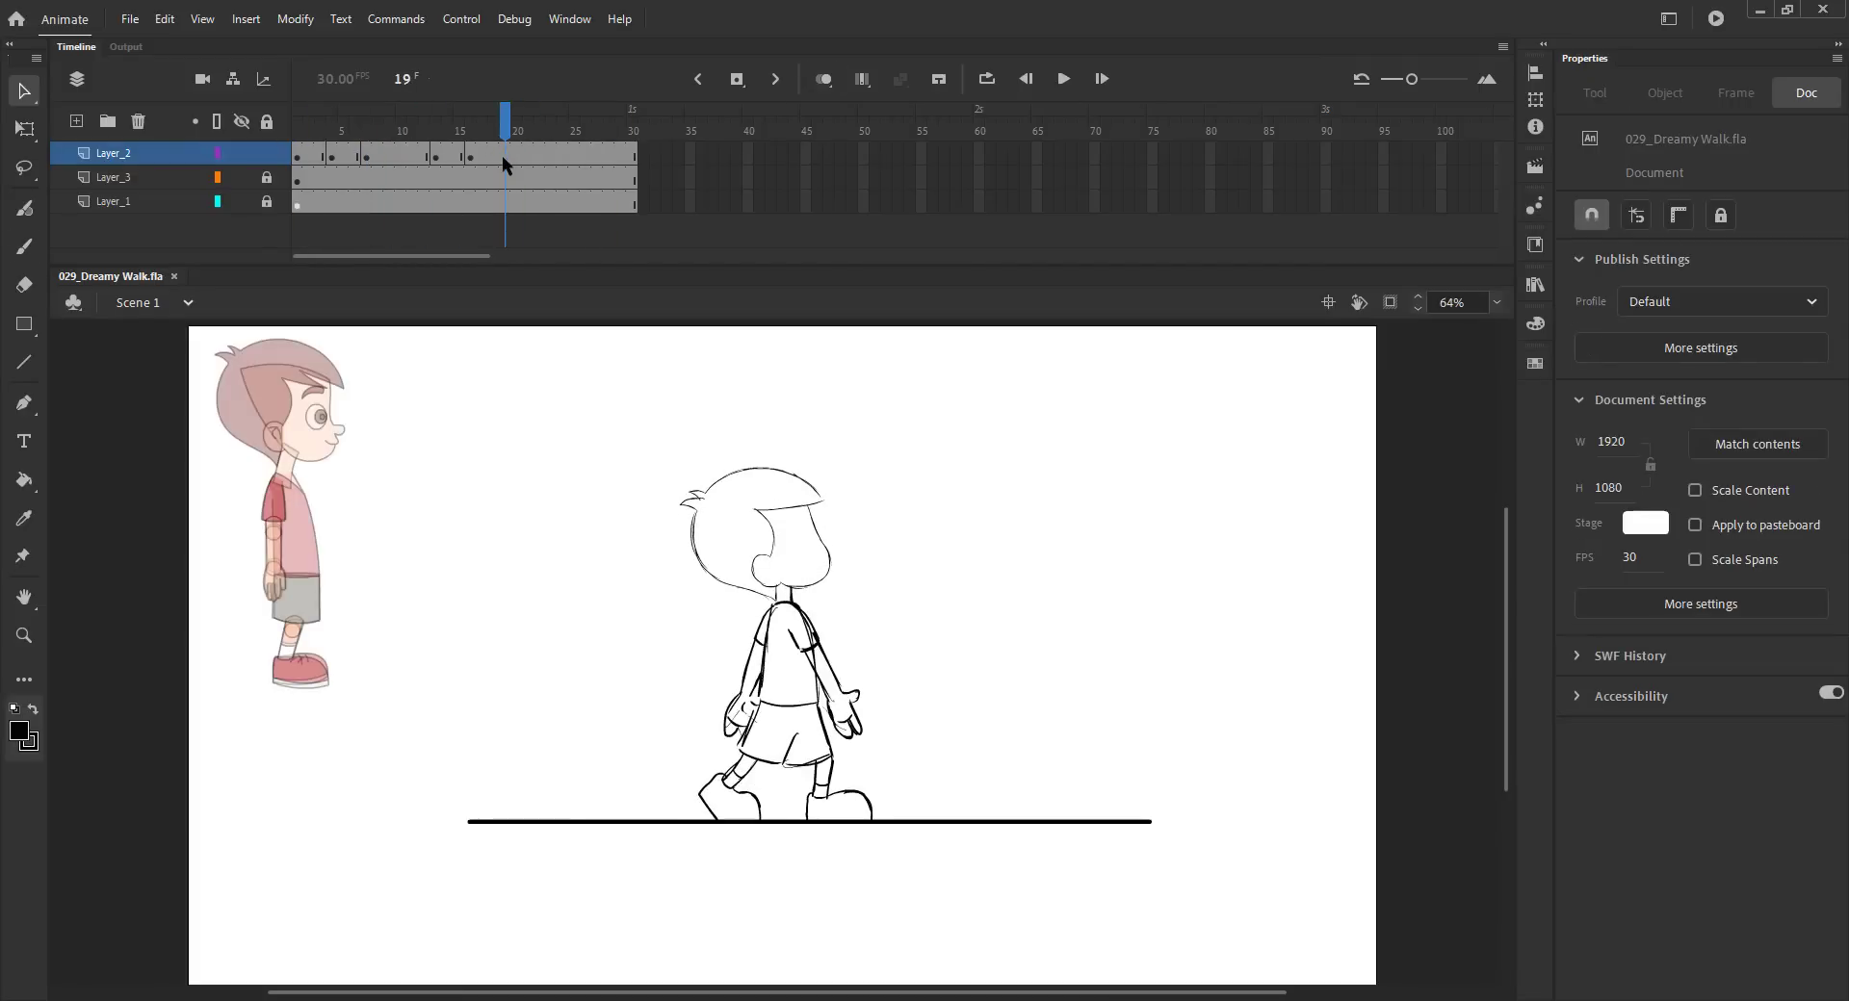
key(F7)
click(391, 158)
mouse_move(391, 158)
mouse_down()
mouse_move(482, 155)
mouse_move(505, 131)
mouse_move(478, 127)
mouse_up()
- Turn on onion skinning and paste the head from frame 17 in place on frame 19
click(823, 80)
key(z)
drag(526, 413, 996, 888)
key(v)
key(comma)
click(683, 496)
click(589, 468)
drag(608, 360, 682, 439)
key(ctrl+c)
key(period)
key(ctrl+shift+v)
key(b)
key(ctrl+s)
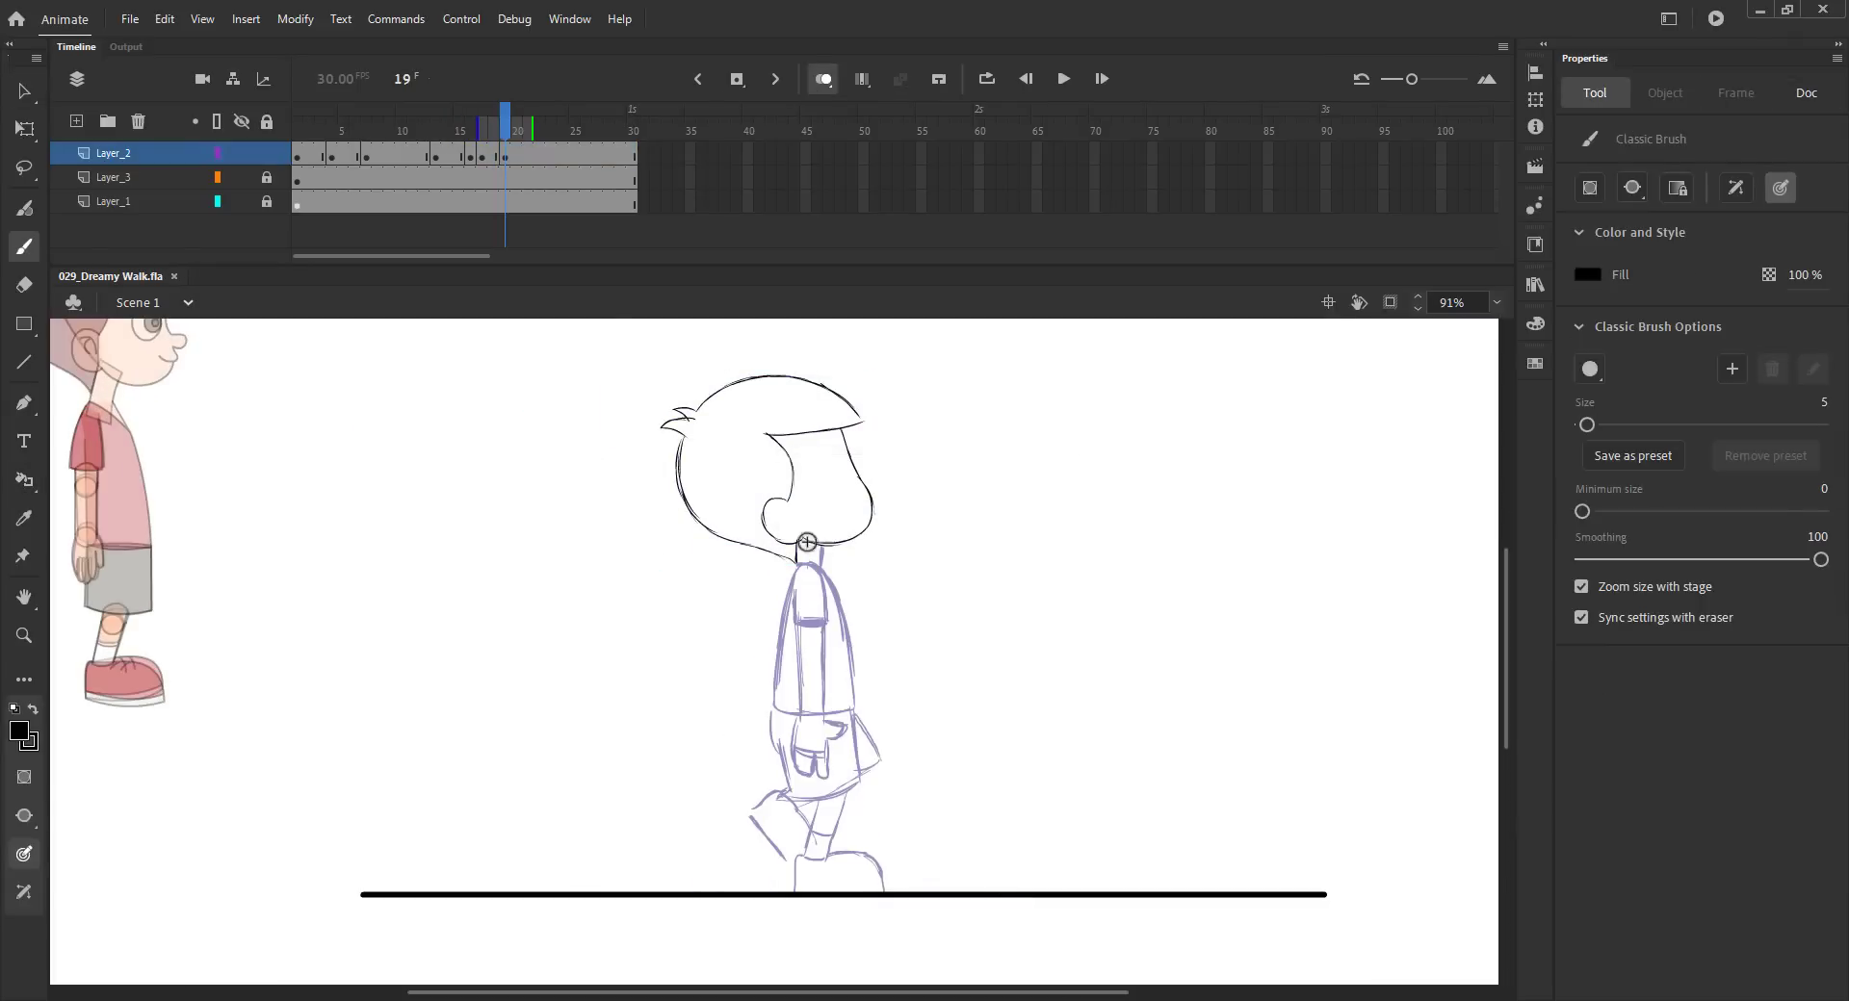
- Draw the torso outline and shirt hem on frame 19
drag(845, 636, 853, 717)
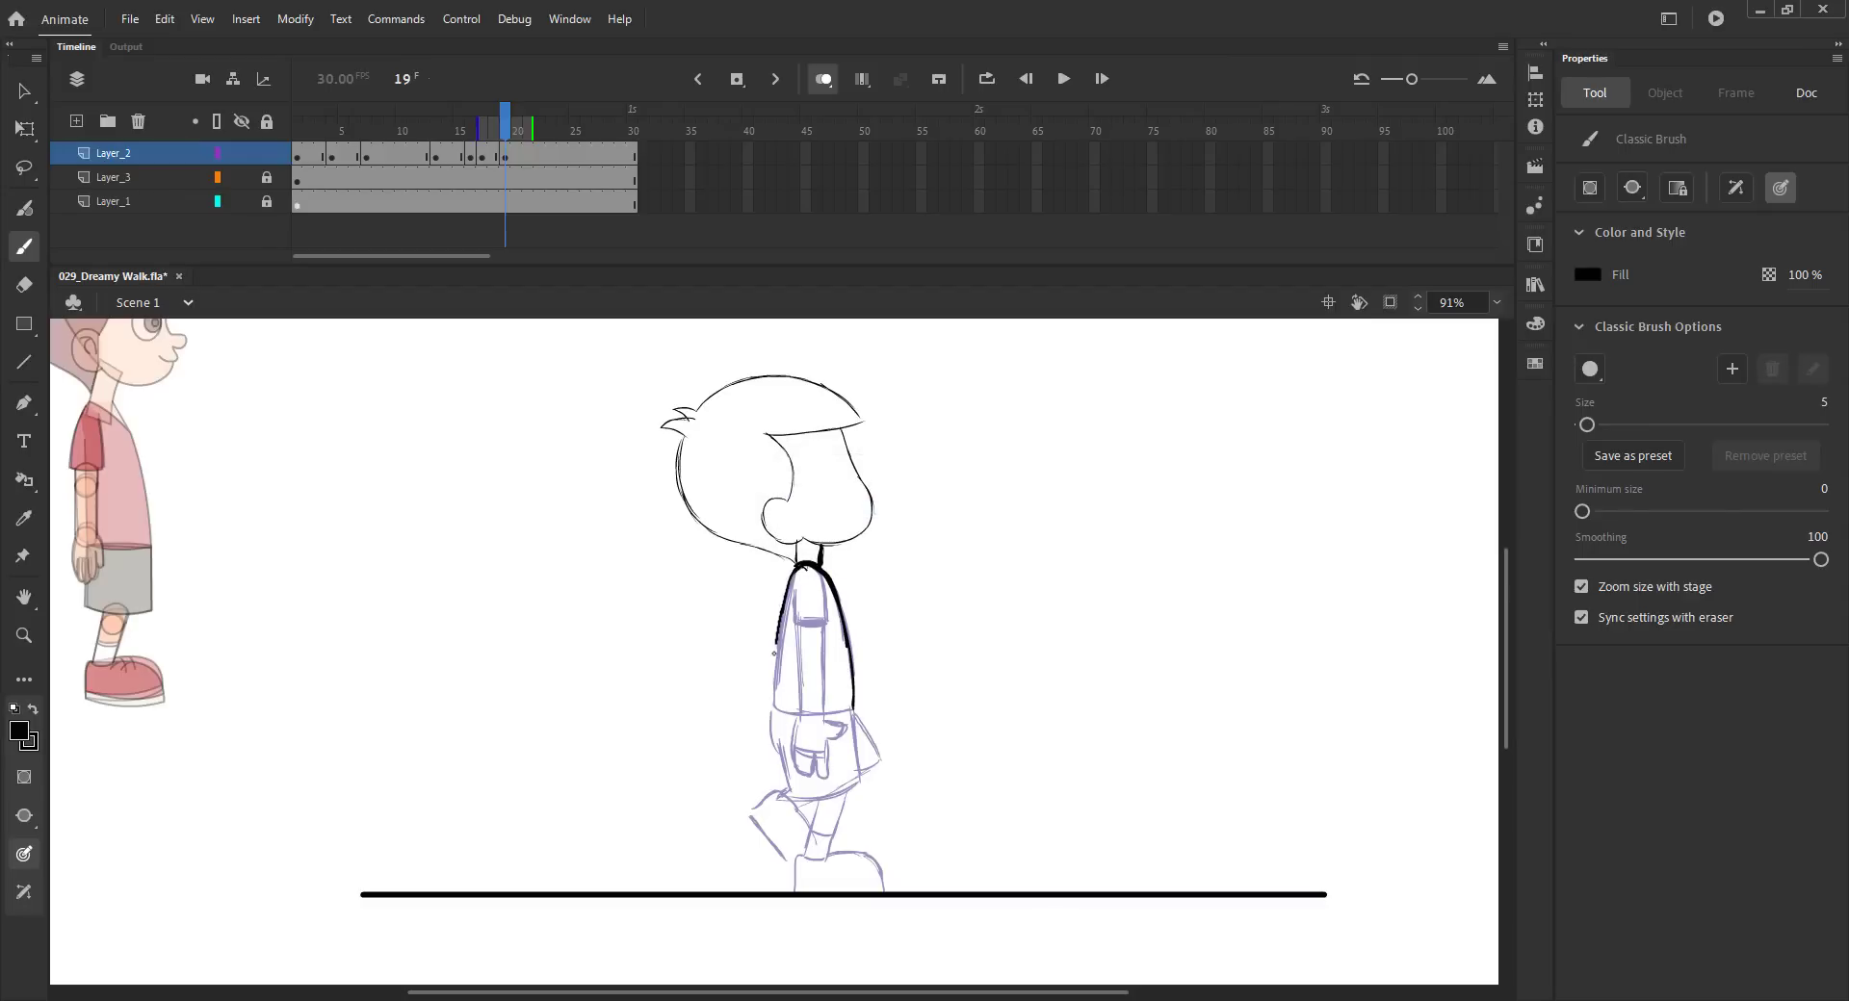
drag(850, 713, 773, 708)
scroll(760, 484, down, 3)
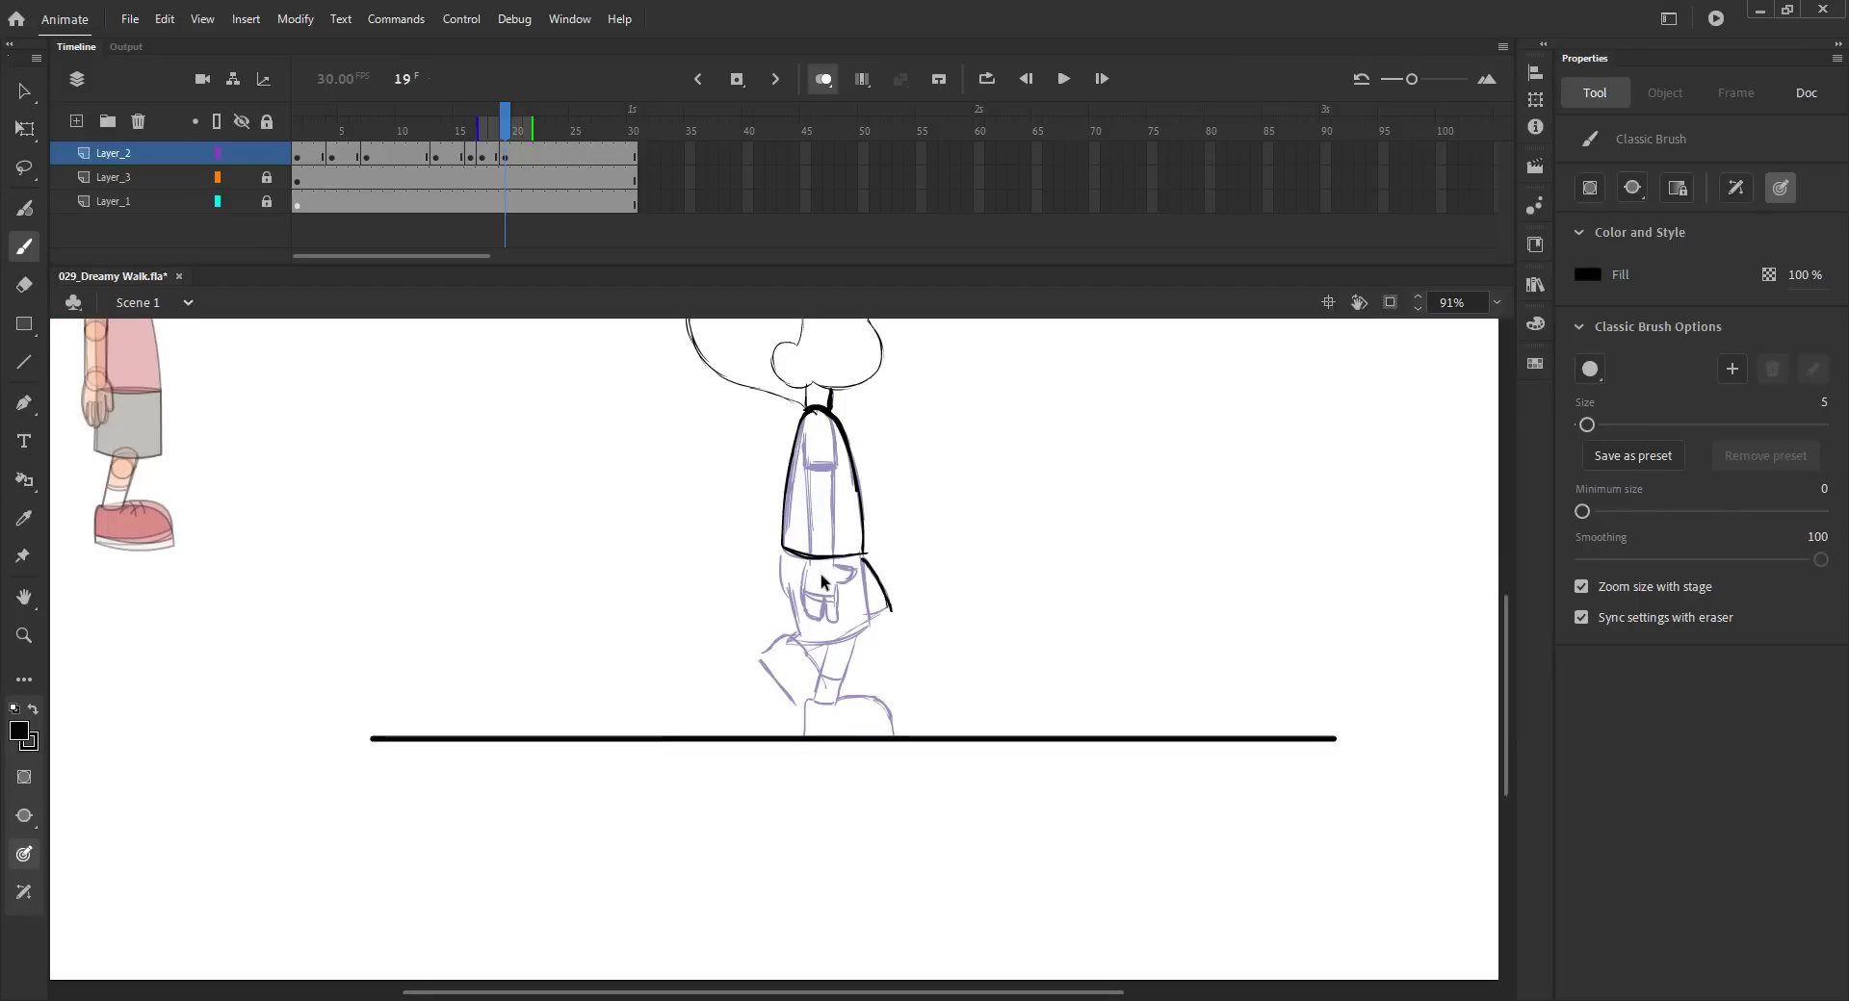
key(ctrl+s)
- Sketch the shorts and crossing legs on frame 19
mouse_move(807, 594)
mouse_down()
mouse_move(828, 622)
mouse_move(805, 653)
mouse_move(810, 710)
mouse_up()
key(ctrl+z)
key(ctrl+s)
drag(869, 627, 841, 639)
mouse_move(853, 639)
mouse_down()
mouse_move(837, 697)
mouse_move(825, 679)
mouse_move(836, 700)
mouse_up()
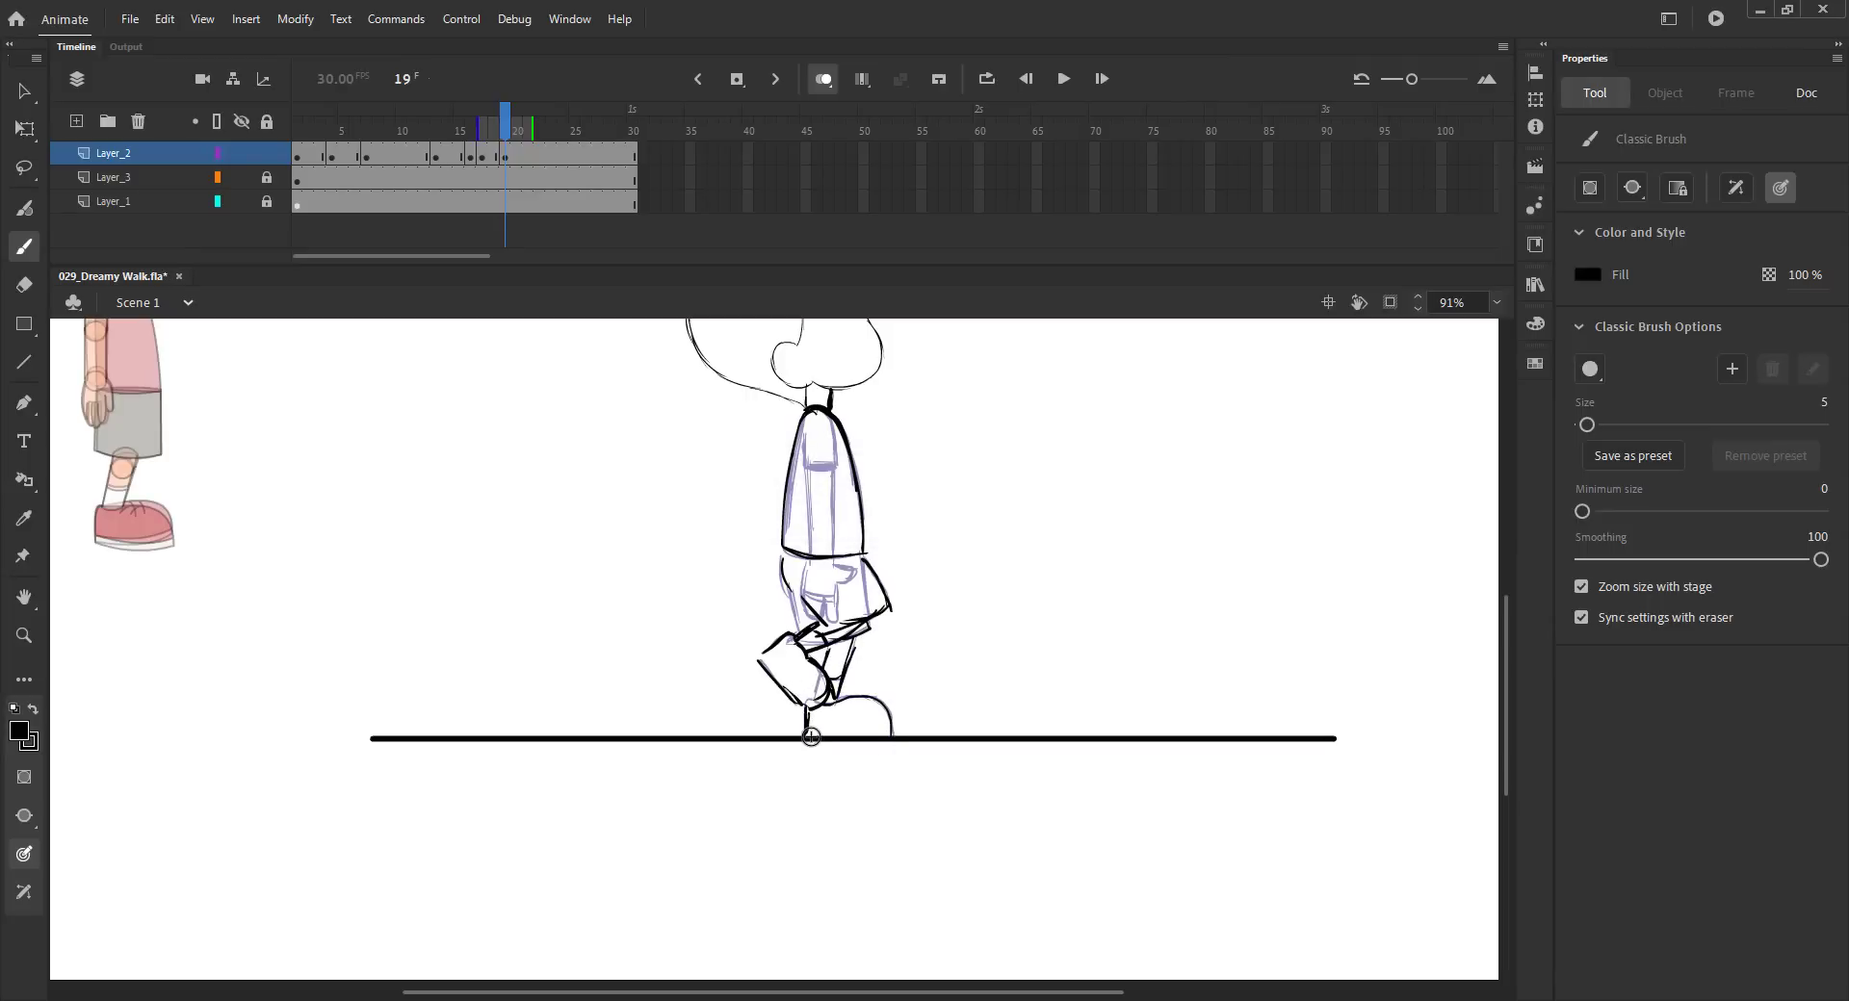
key(ctrl+s)
- Flip between frames 17 and 19 to compare the poses
click(482, 154)
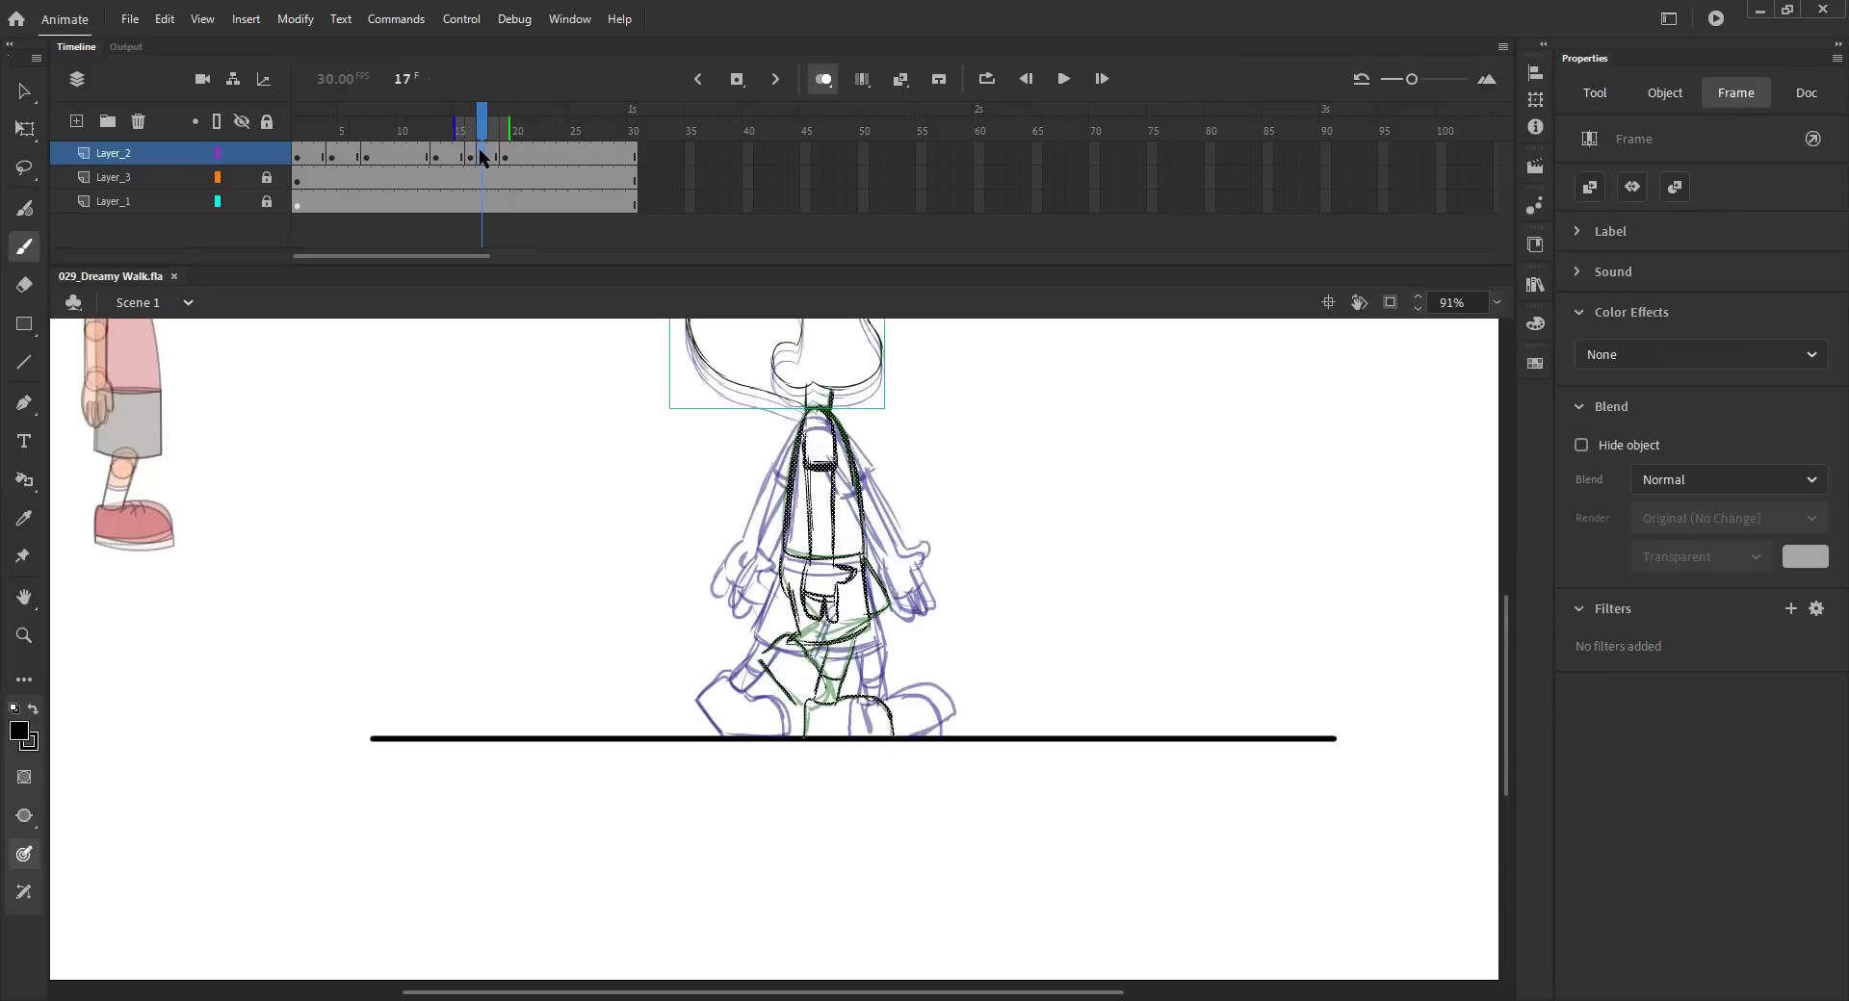
key(period)
key(ctrl+s)
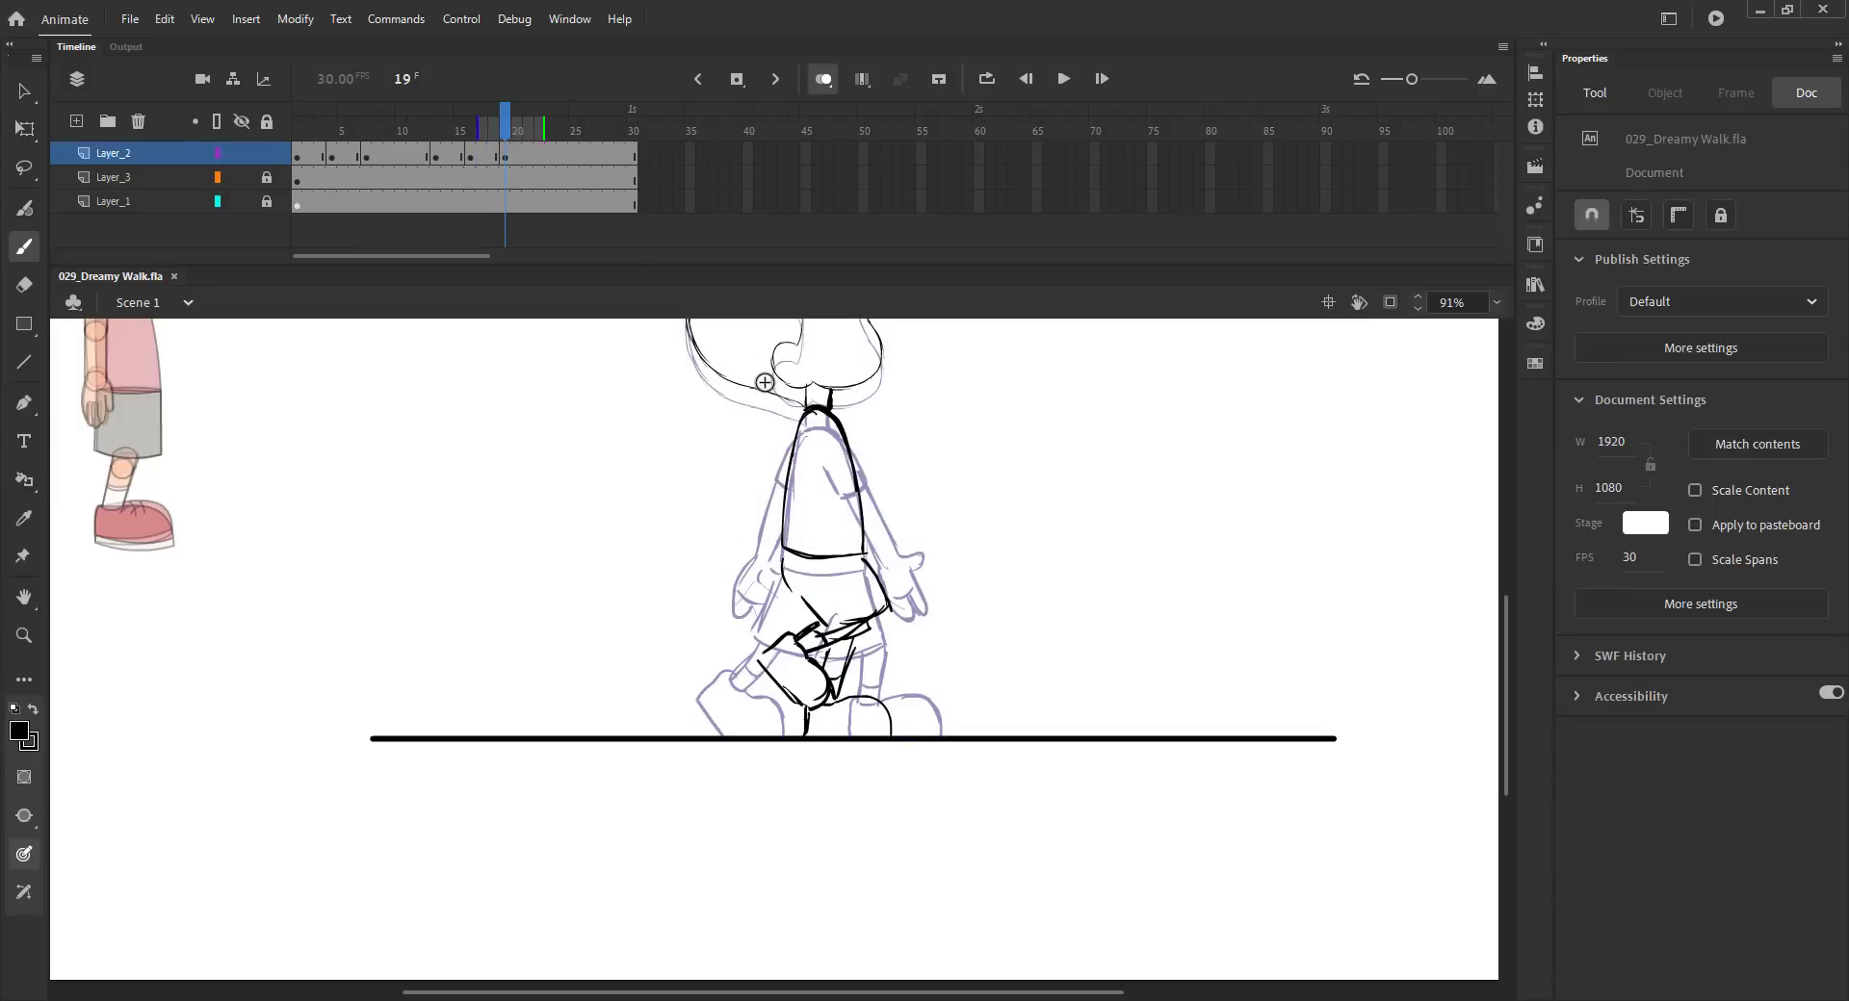
key(period)
key(ctrl+2)
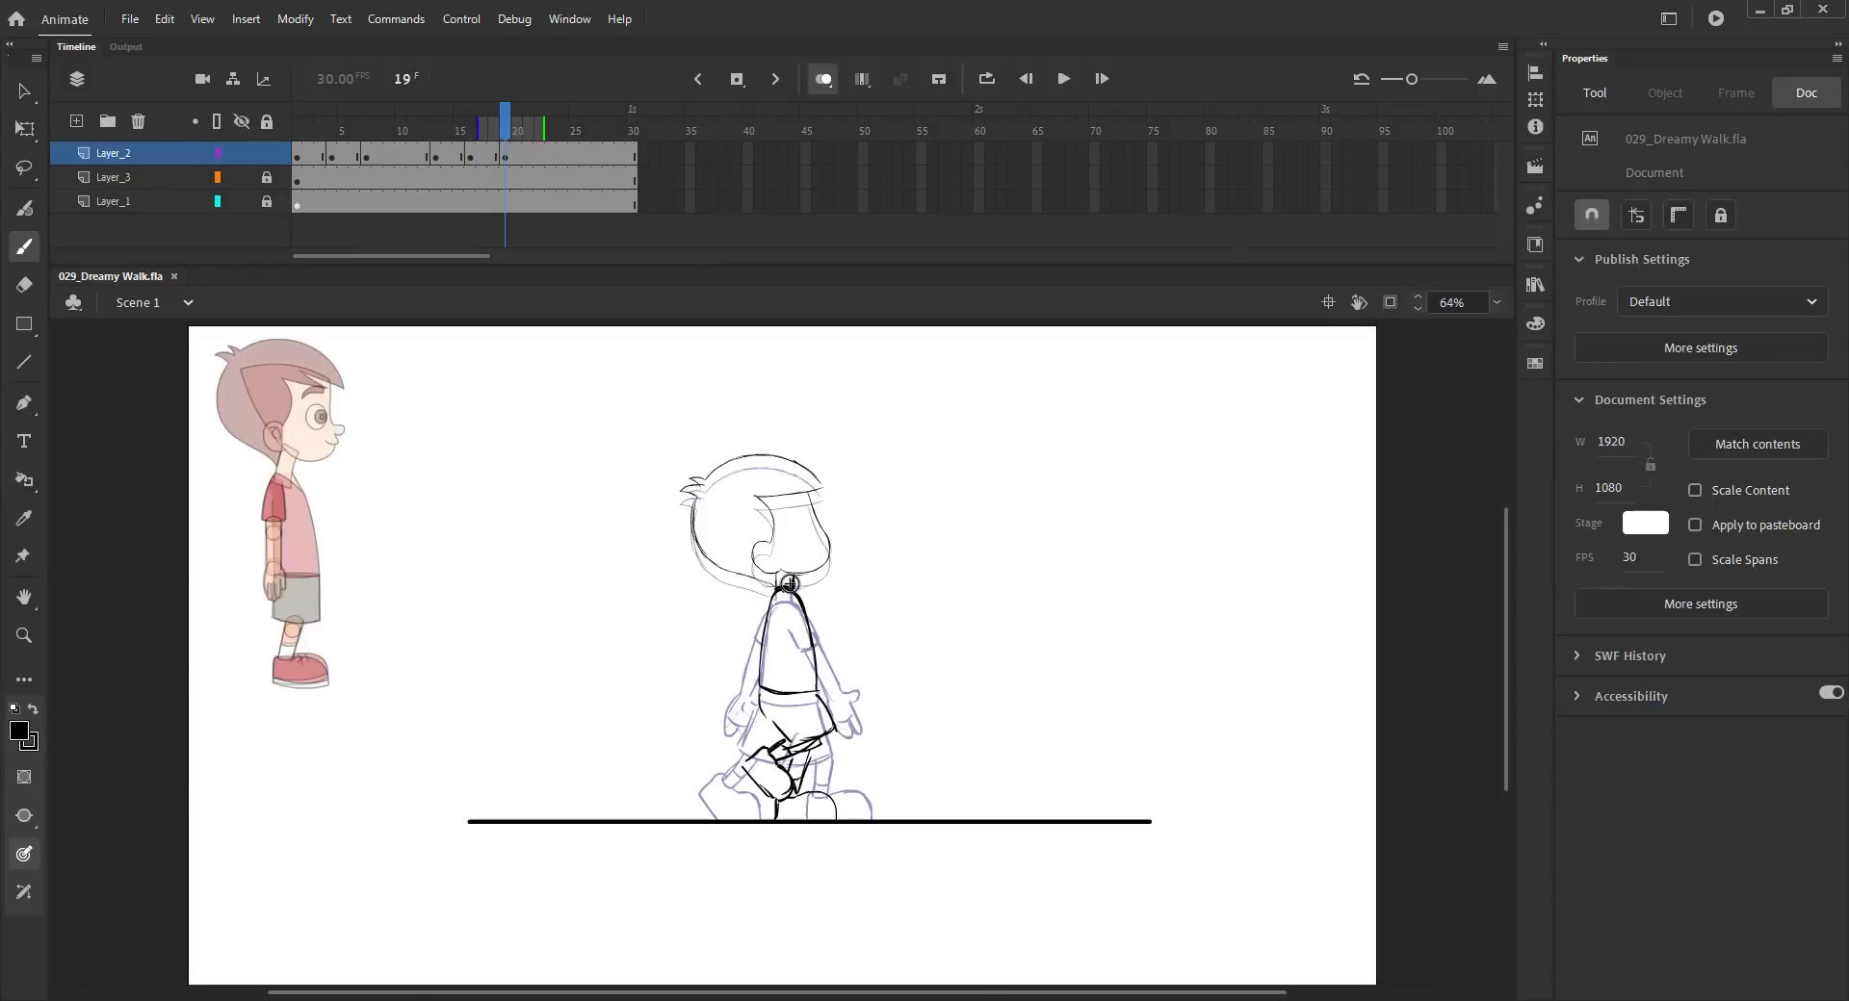
- Sketch the arms and hands over the torso on frame 19
key(z)
drag(604, 414, 997, 868)
key(b)
drag(768, 580, 778, 642)
drag(780, 638, 746, 649)
drag(770, 588, 774, 733)
drag(738, 618, 787, 750)
drag(774, 605, 796, 720)
drag(778, 637, 801, 741)
mouse_move(791, 691)
mouse_down()
mouse_move(804, 787)
mouse_move(826, 789)
mouse_up()
key(ctrl+2)
key(ctrl+s)
- Remove the extra frames after frame 24 on all layers
click(823, 87)
mouse_move(507, 129)
mouse_down()
mouse_move(383, 162)
mouse_move(664, 164)
mouse_up()
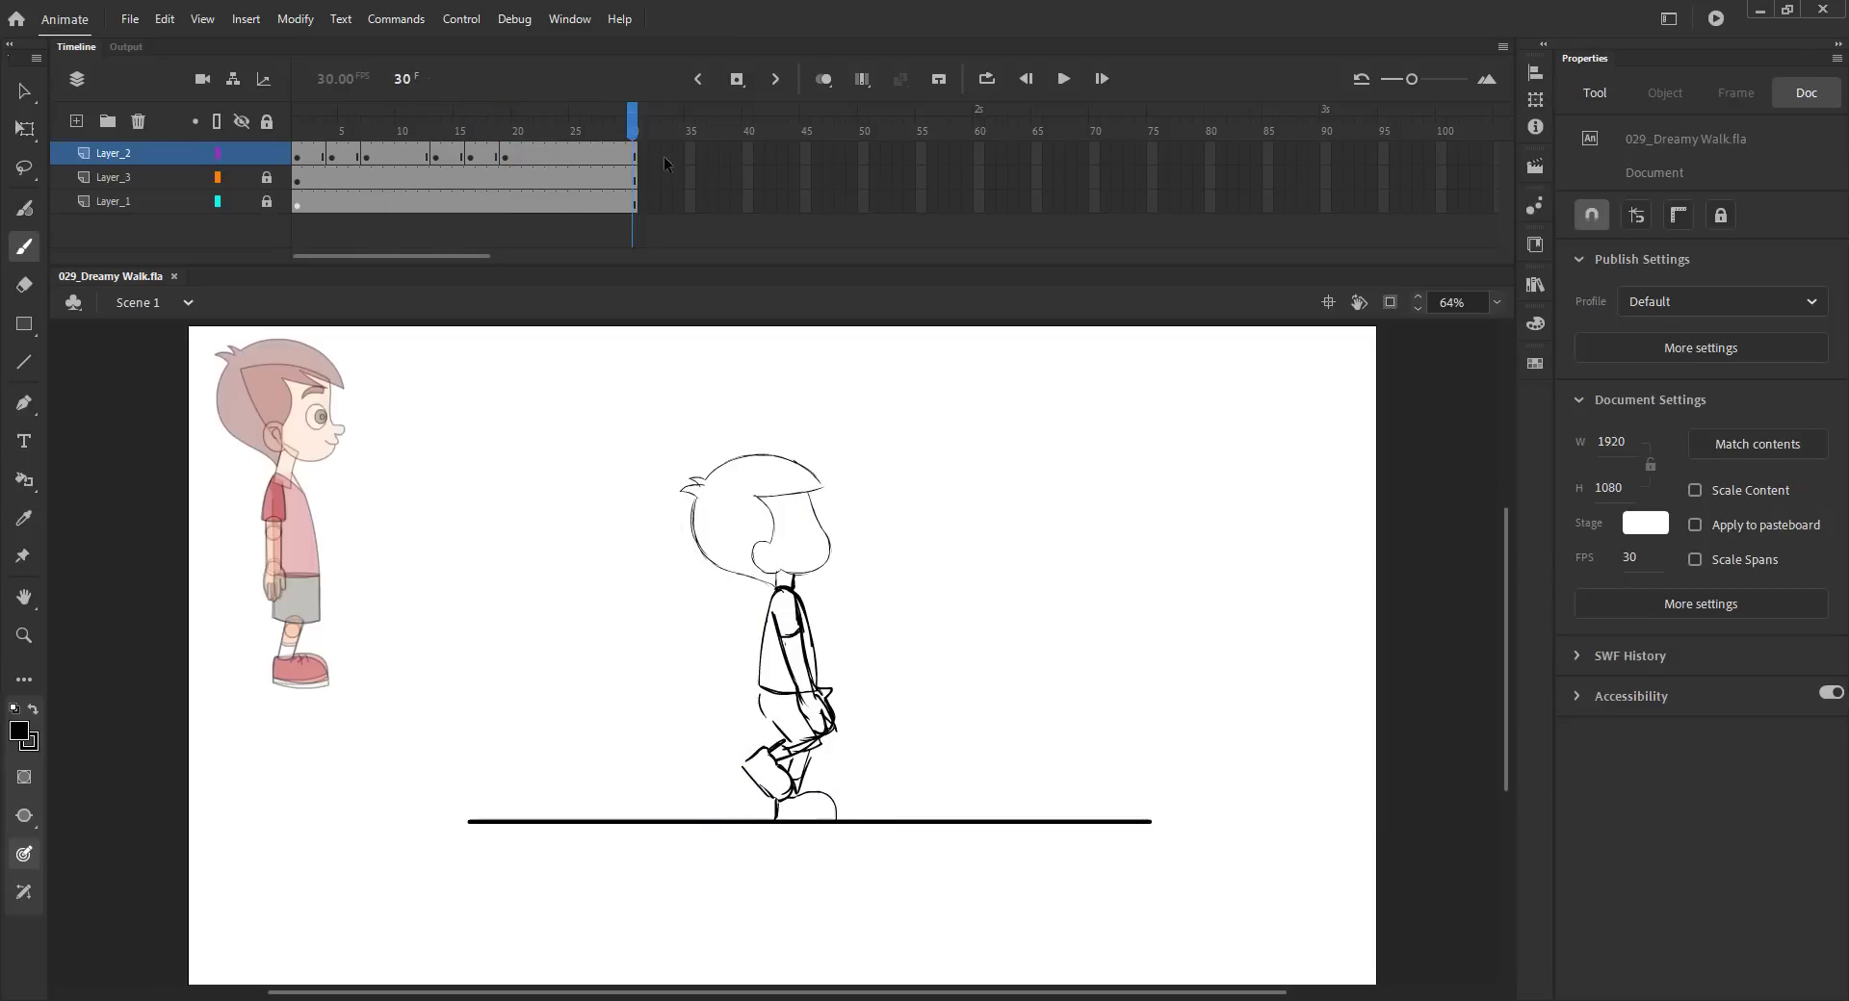
key(v)
mouse_move(514, 131)
mouse_down()
mouse_move(581, 135)
mouse_move(778, 248)
mouse_up()
key(shift+F5)
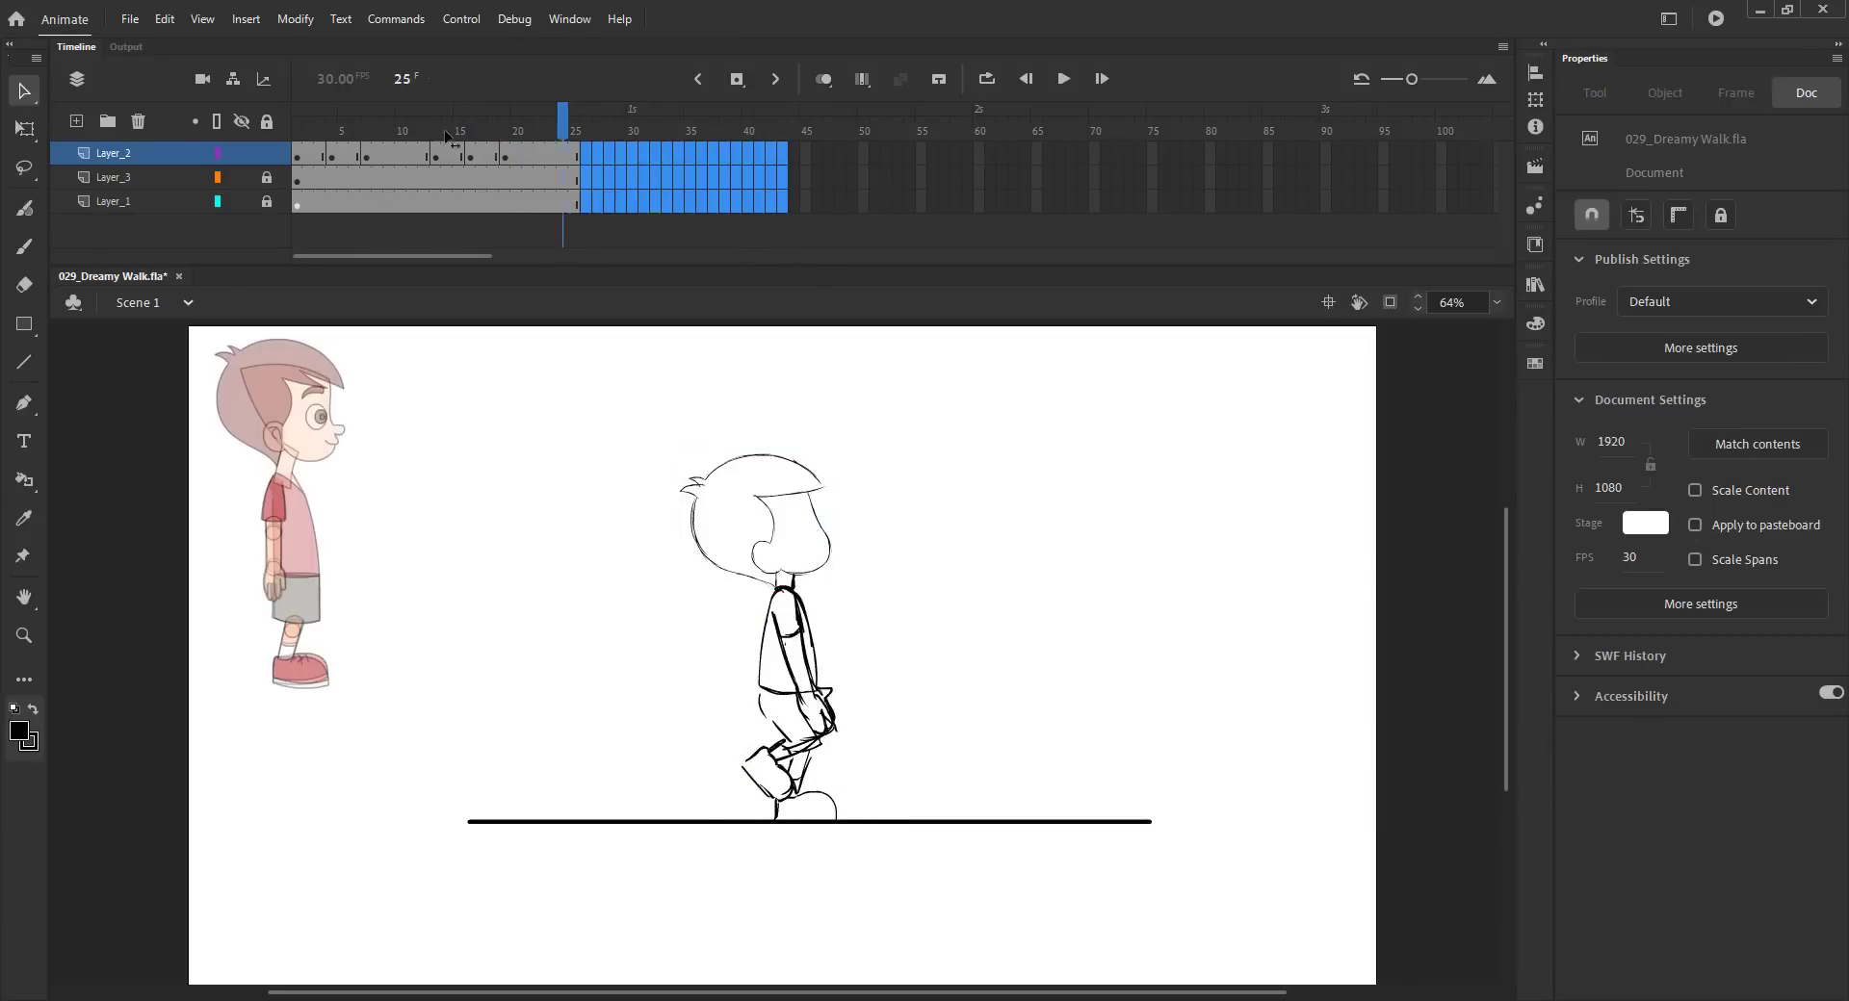
key(Return)
key(ctrl+s)
- Paste the head in place on frame 10
drag(492, 133, 394, 177)
key(Return)
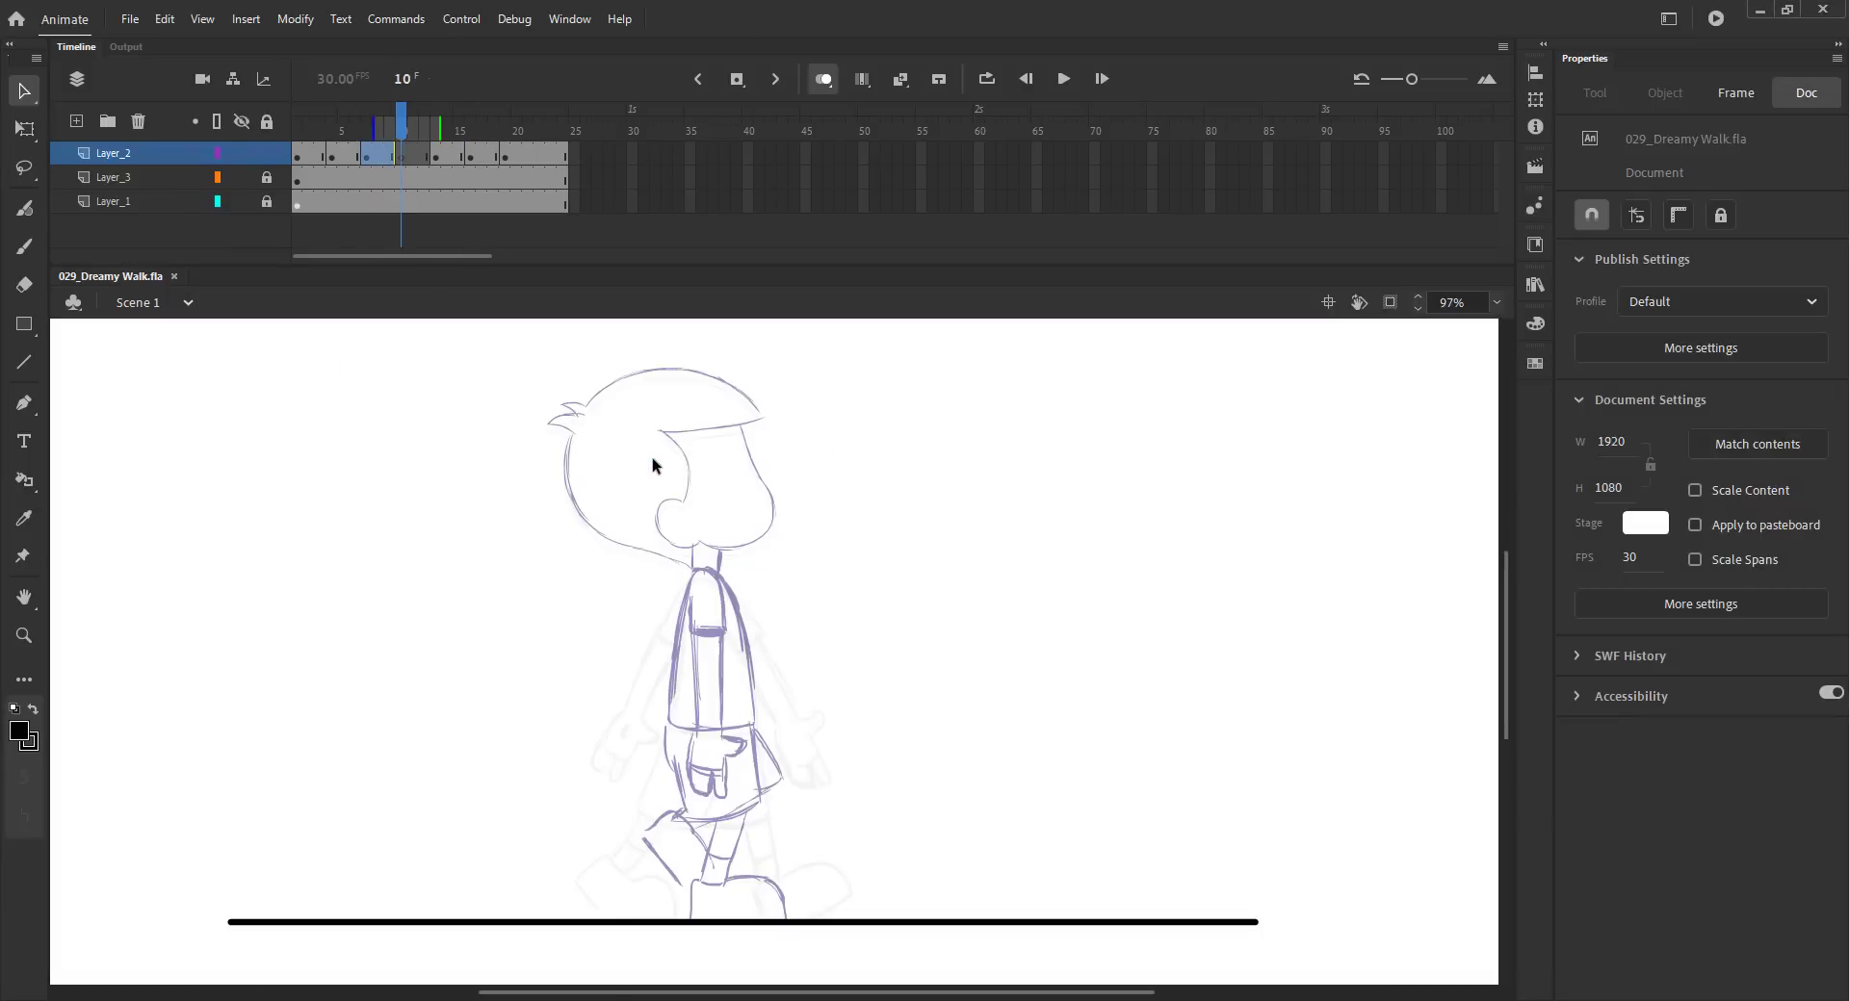
key(ctrl+shift+v)
click(521, 700)
key(ctrl+s)
click(633, 518)
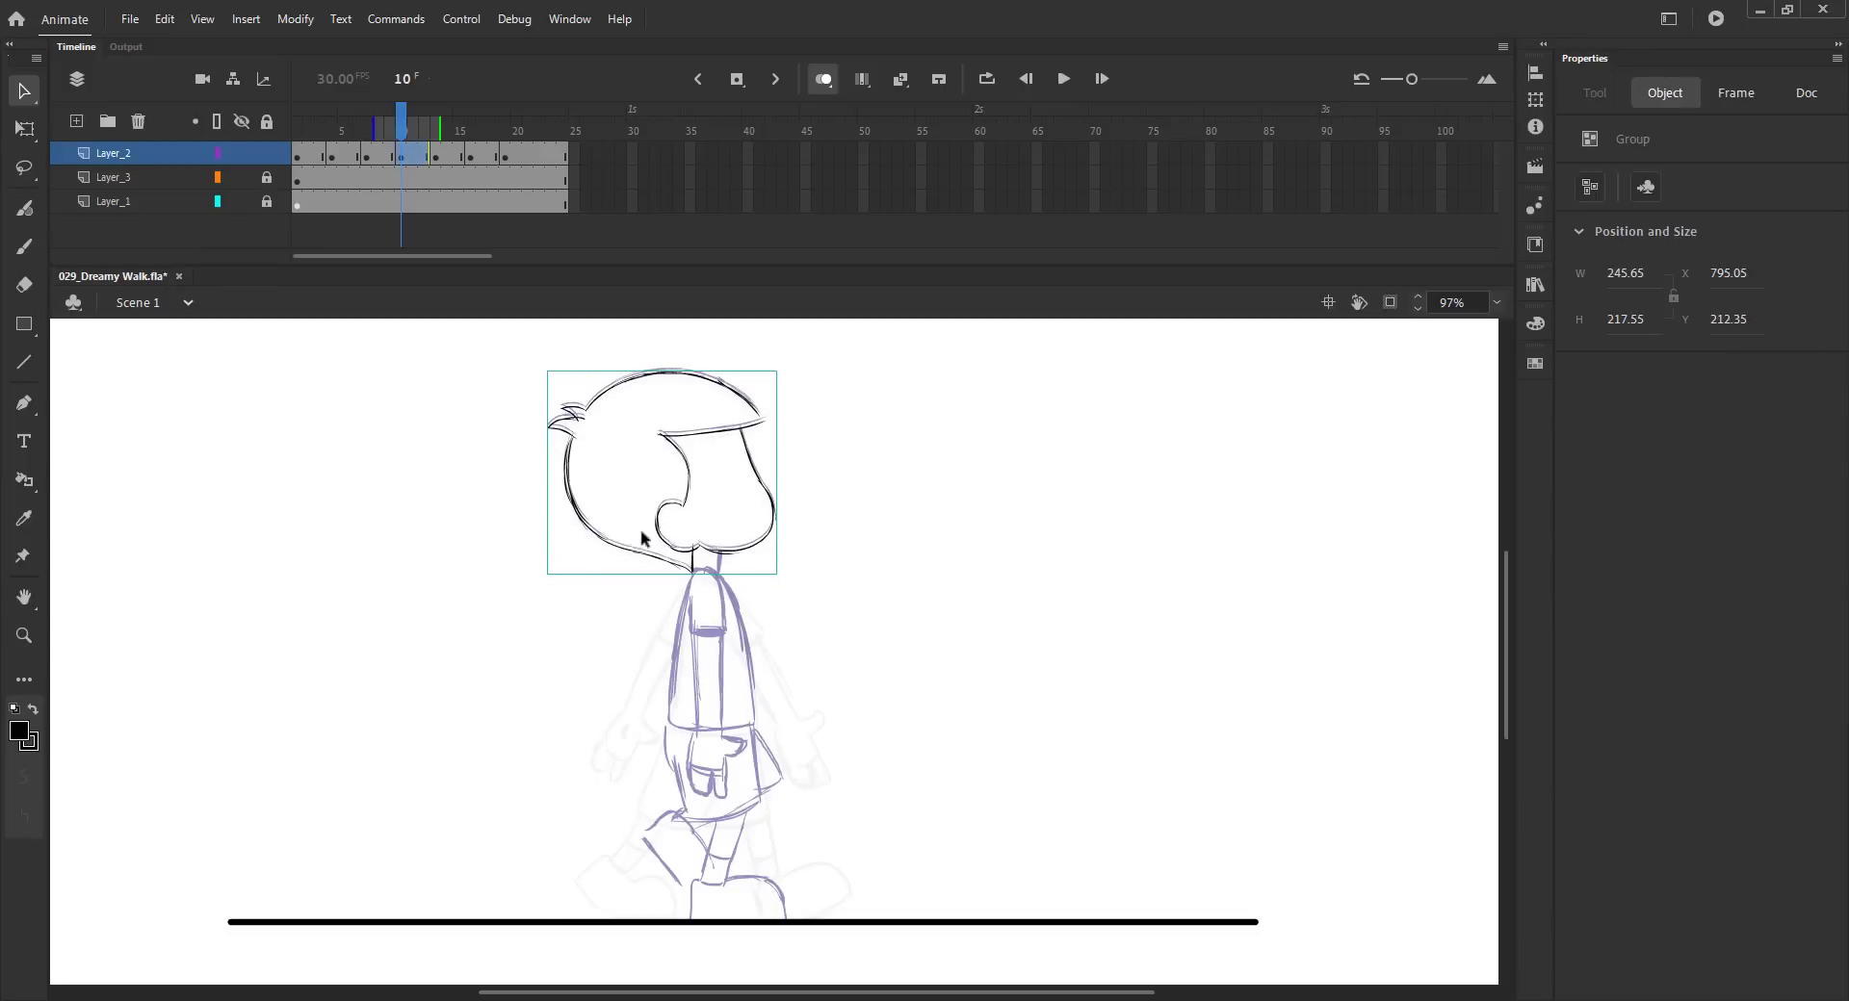
click(487, 616)
key(ctrl+s)
key(b)
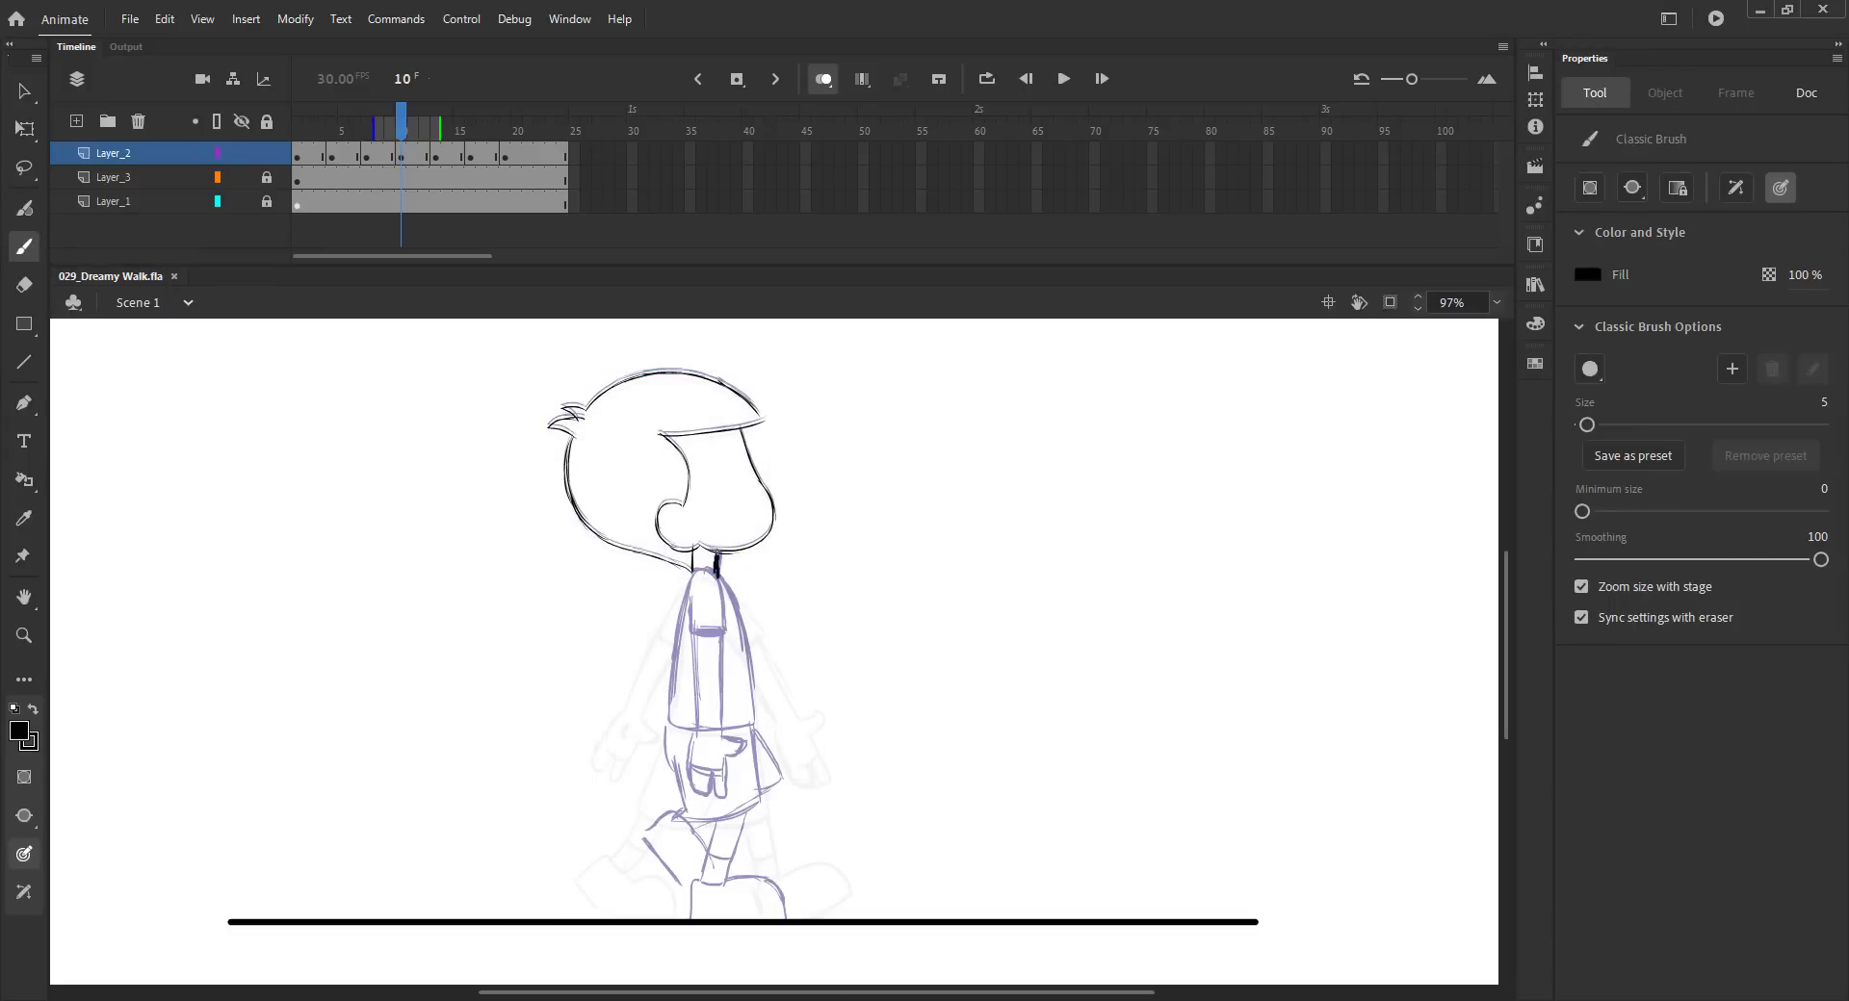
- Draw the torso outline on frame 10
drag(719, 582, 754, 716)
drag(733, 614, 752, 719)
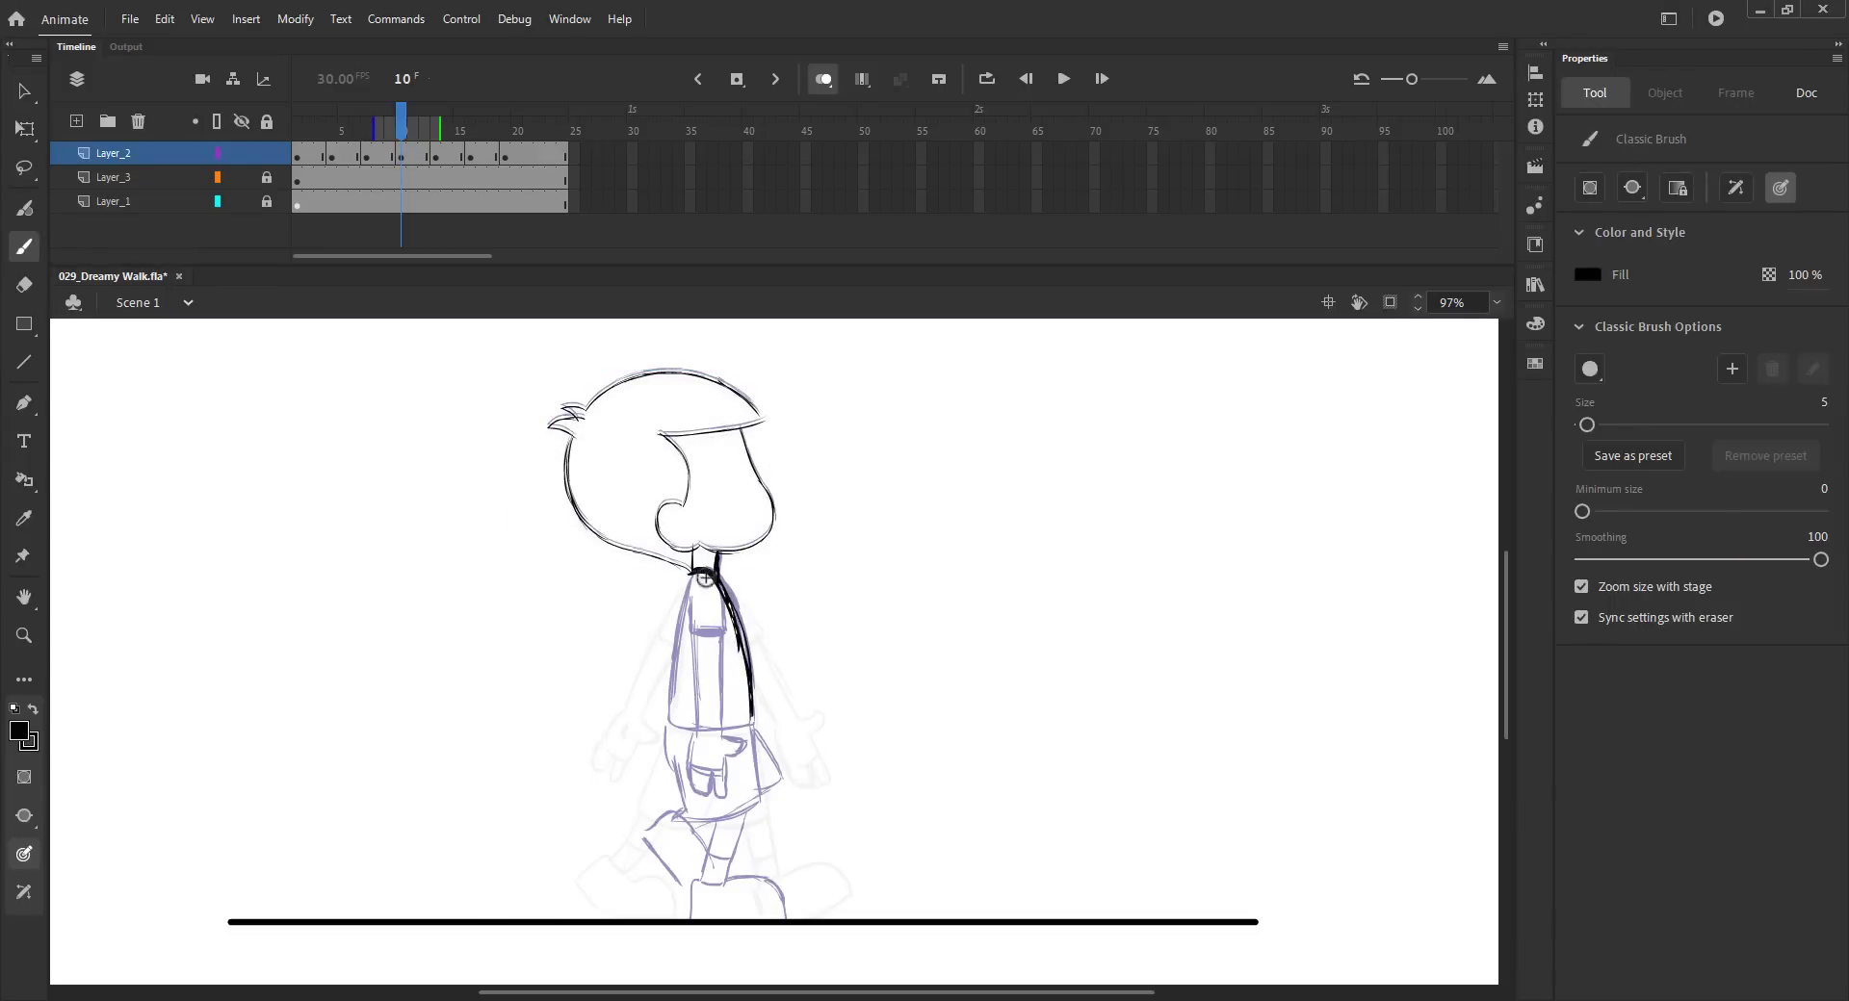
mouse_move(682, 602)
mouse_down()
mouse_move(661, 724)
mouse_move(757, 727)
mouse_move(742, 781)
mouse_move(804, 757)
mouse_up()
drag(666, 730, 654, 804)
key(ctrl+z)
key(ctrl+z)
key(ctrl+z)
key(ctrl+s)
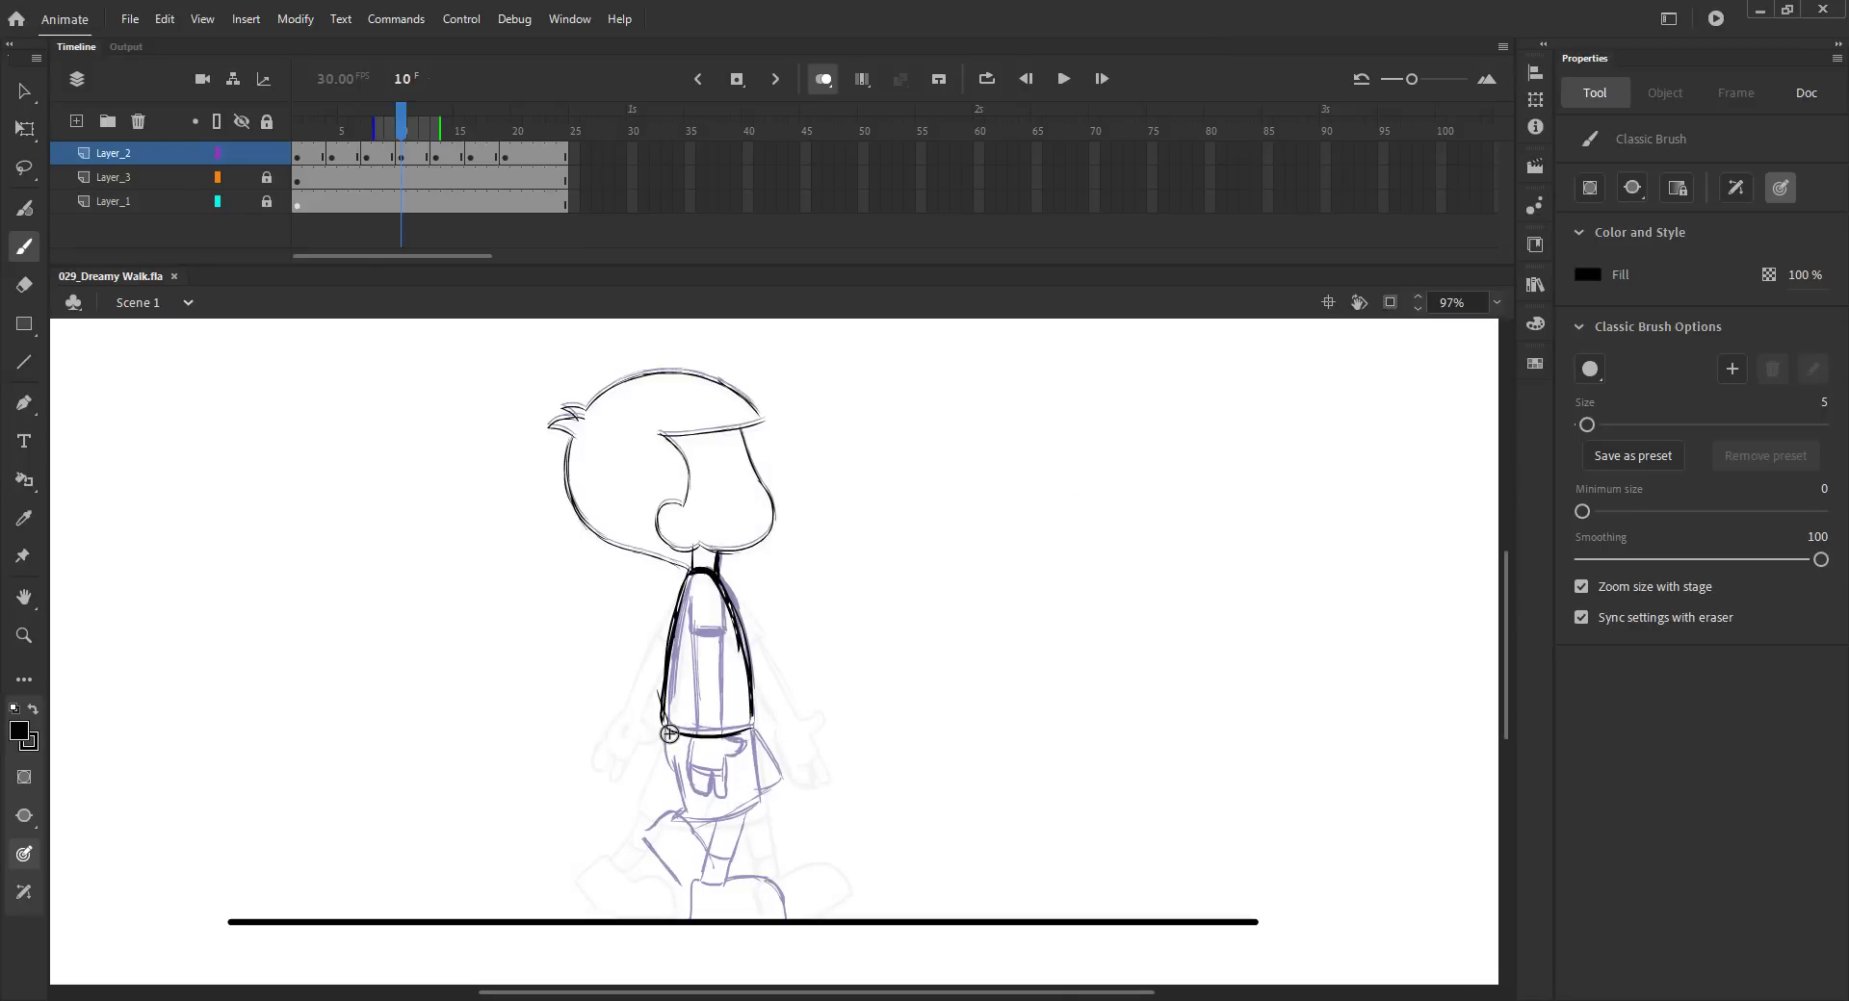
- Draw the shorts' waistband and hem on frame 10
mouse_move(666, 728)
mouse_down()
mouse_move(680, 793)
mouse_move(744, 806)
mouse_move(656, 803)
mouse_move(738, 801)
mouse_move(808, 751)
mouse_move(805, 769)
mouse_move(804, 701)
mouse_up()
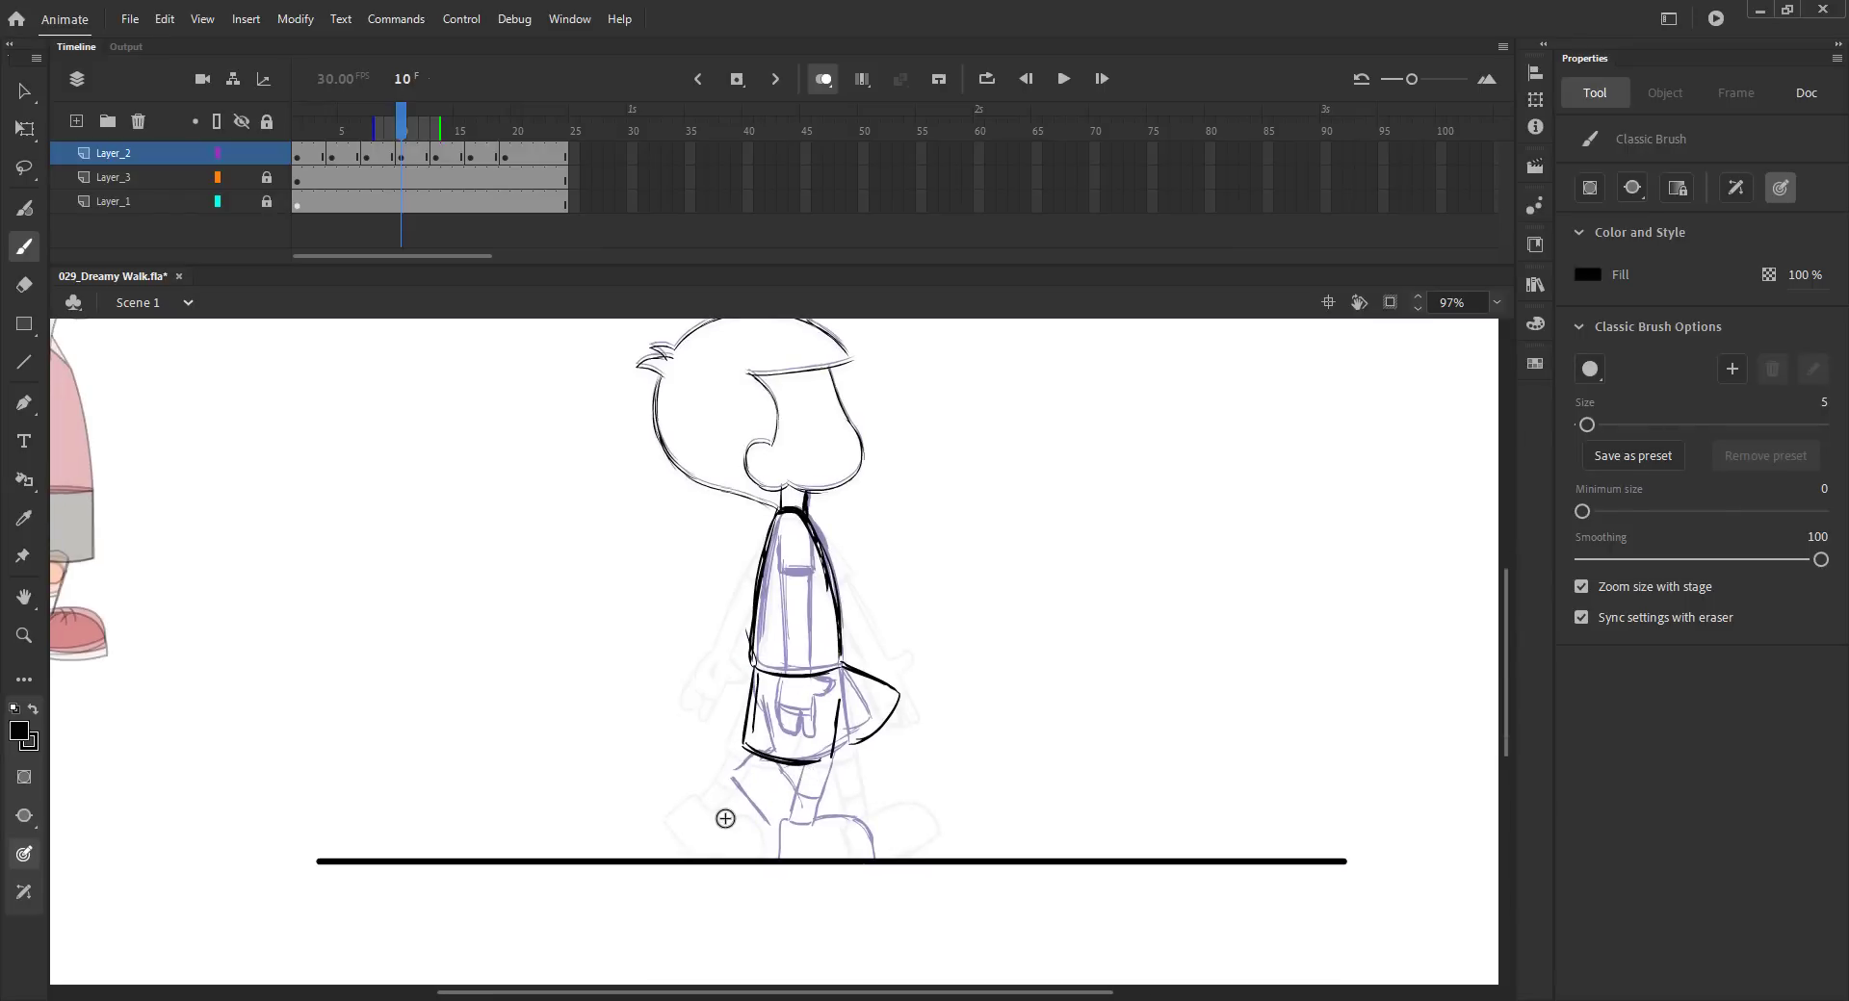
drag(728, 821, 809, 858)
mouse_move(785, 766)
mouse_down()
mouse_move(757, 823)
mouse_move(729, 820)
mouse_up()
key(ctrl+z)
key(ctrl+z)
key(ctrl+z)
- Select the lower leg sketch on frame 10 and nudge it to the right
key(v)
drag(674, 795, 851, 875)
key(shift+Right)
click(646, 803)
- Draw the legs and feet on frame 10
key(b)
mouse_move(762, 760)
mouse_down()
mouse_move(737, 823)
mouse_move(778, 797)
mouse_up()
key(ctrl+s)
mouse_move(898, 700)
mouse_down()
mouse_move(886, 775)
mouse_move(867, 759)
mouse_up()
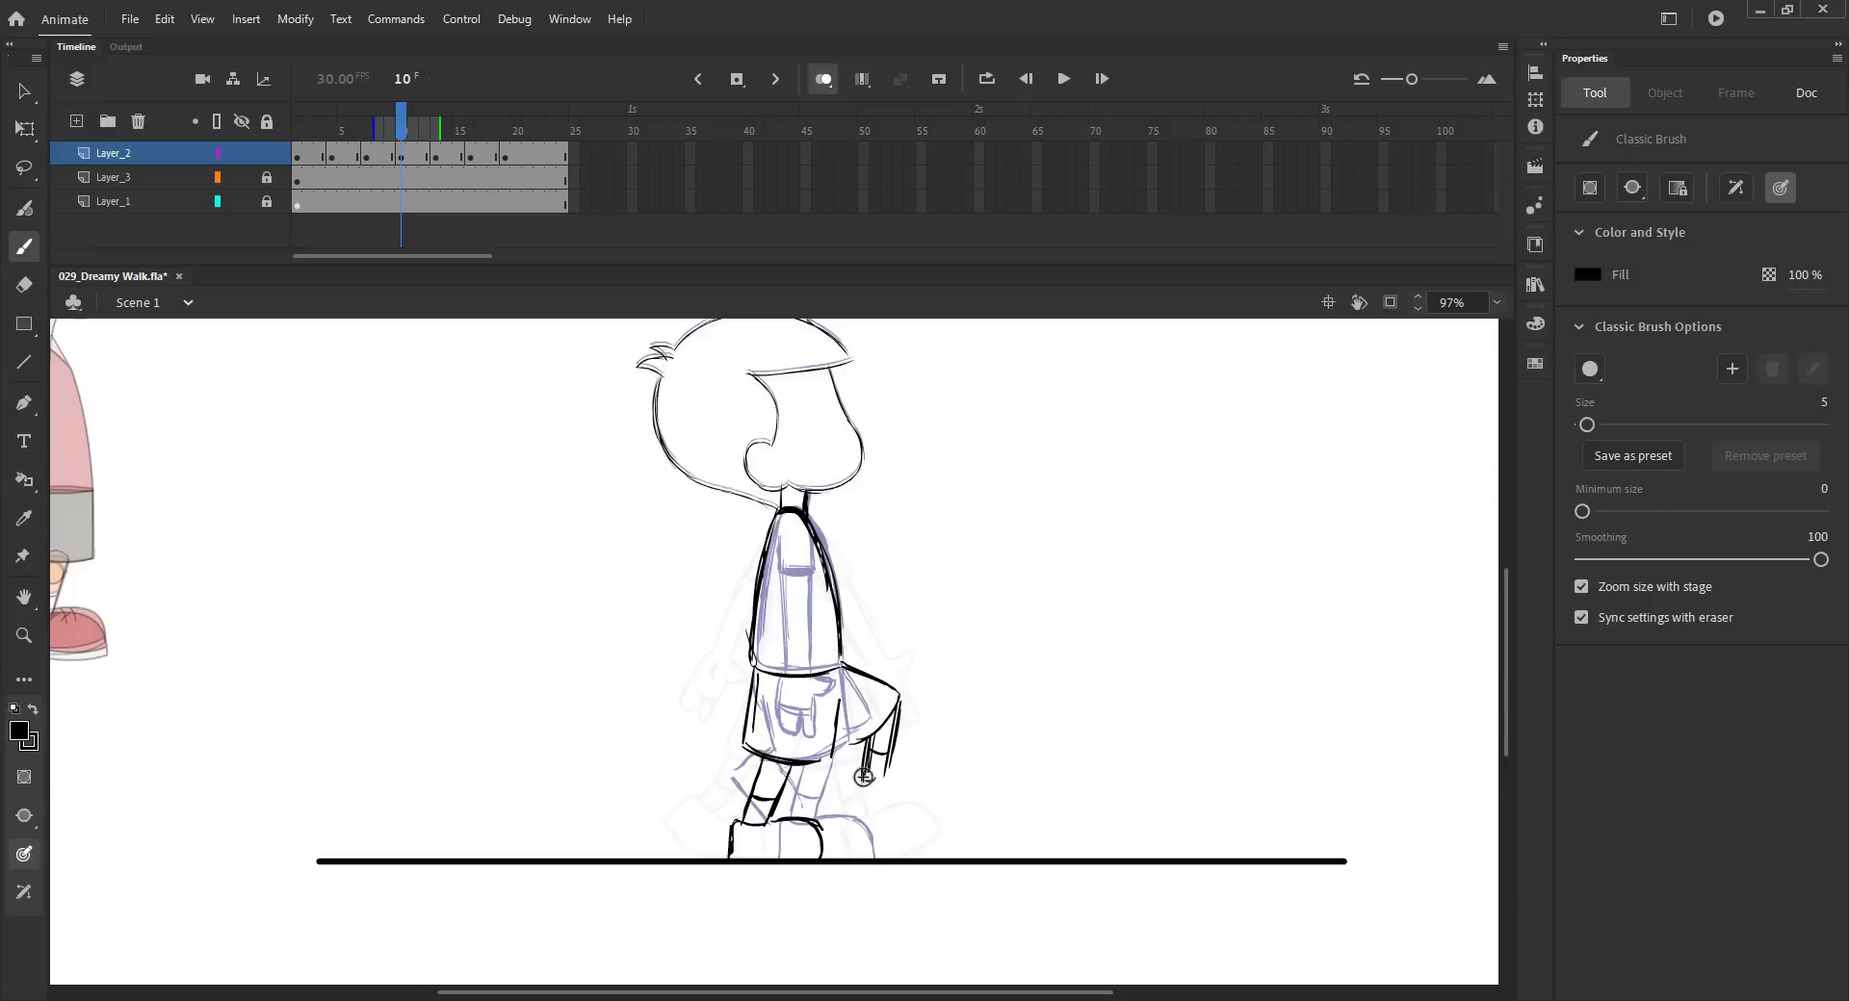
drag(849, 785, 928, 815)
key(ctrl+z)
key(ctrl+z)
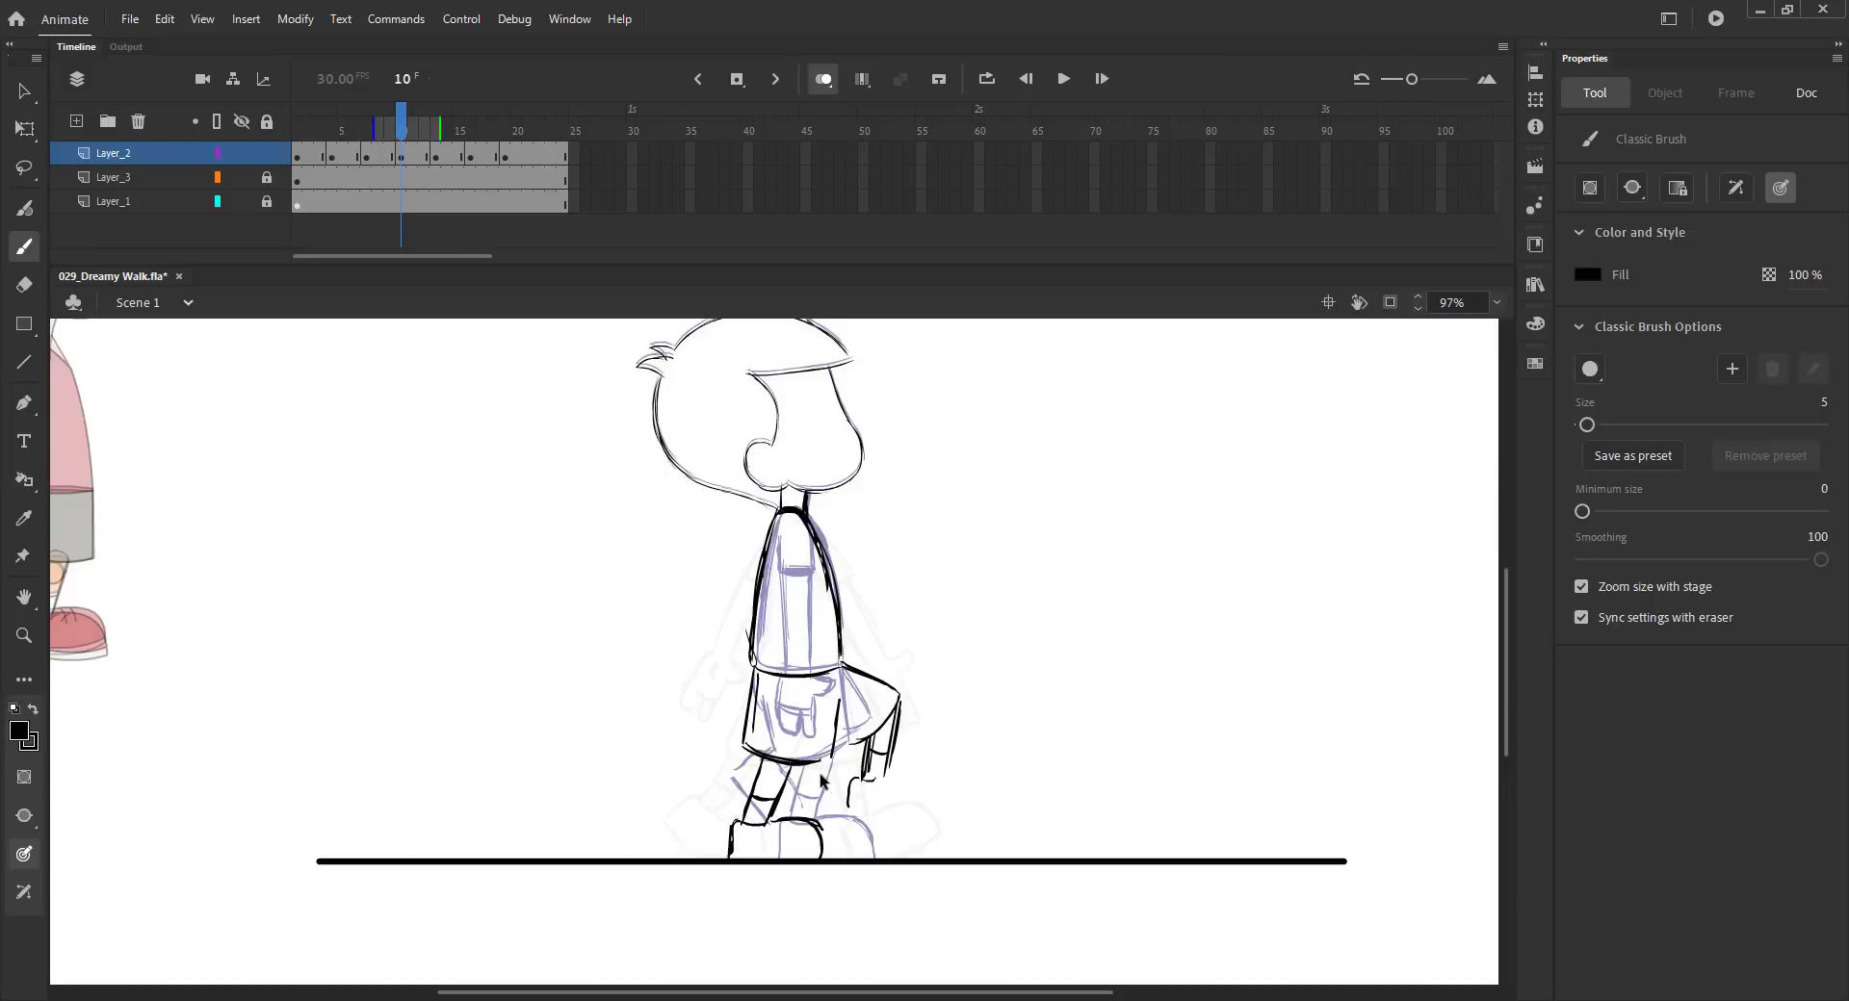
mouse_move(876, 787)
mouse_down()
mouse_move(940, 793)
mouse_move(936, 811)
mouse_move(847, 828)
mouse_up()
- Play back the walk cycle with onion skinning off
key(ctrl+2)
click(824, 79)
key(Return)
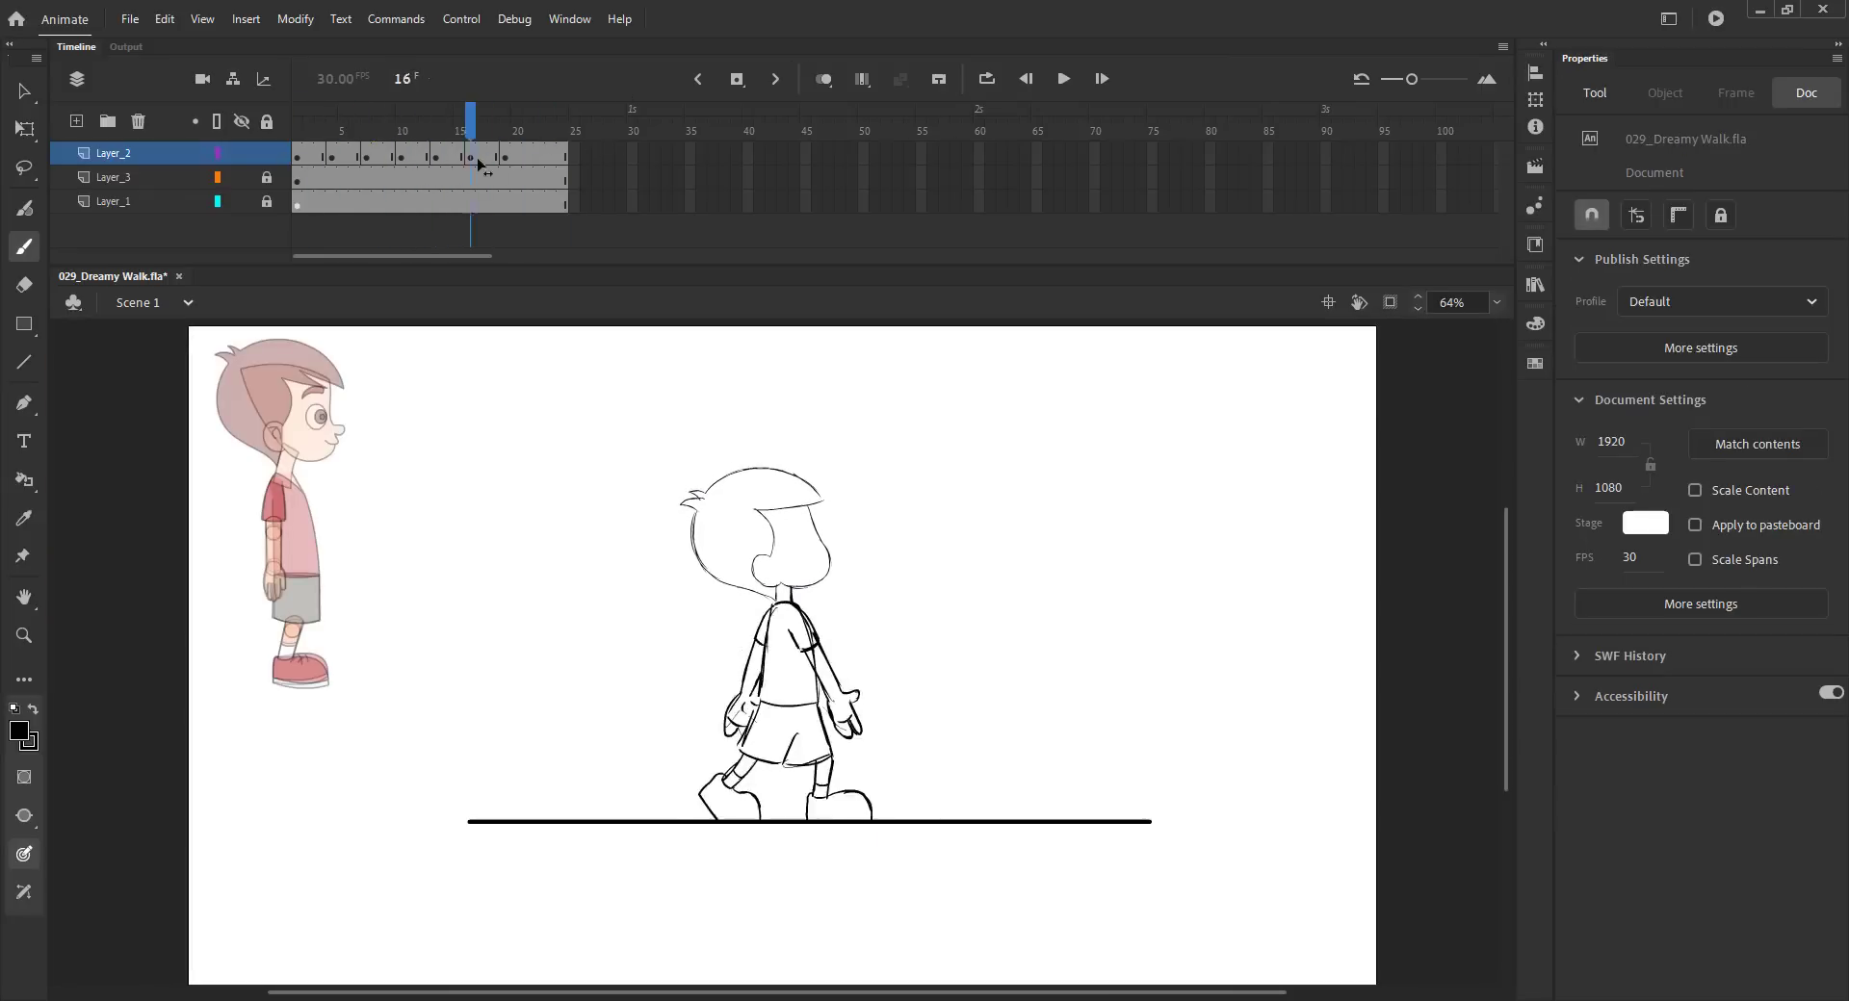
click(526, 155)
click(536, 157)
key(F7)
key(comma)
drag(631, 459, 770, 539)
key(ctrl+z)
- Examine the frame 21 pose up close
key(v)
drag(594, 439, 728, 484)
click(564, 494)
key(ctrl+s)
click(823, 79)
key(z)
drag(581, 511, 813, 741)
key(v)
click(824, 79)
click(532, 156)
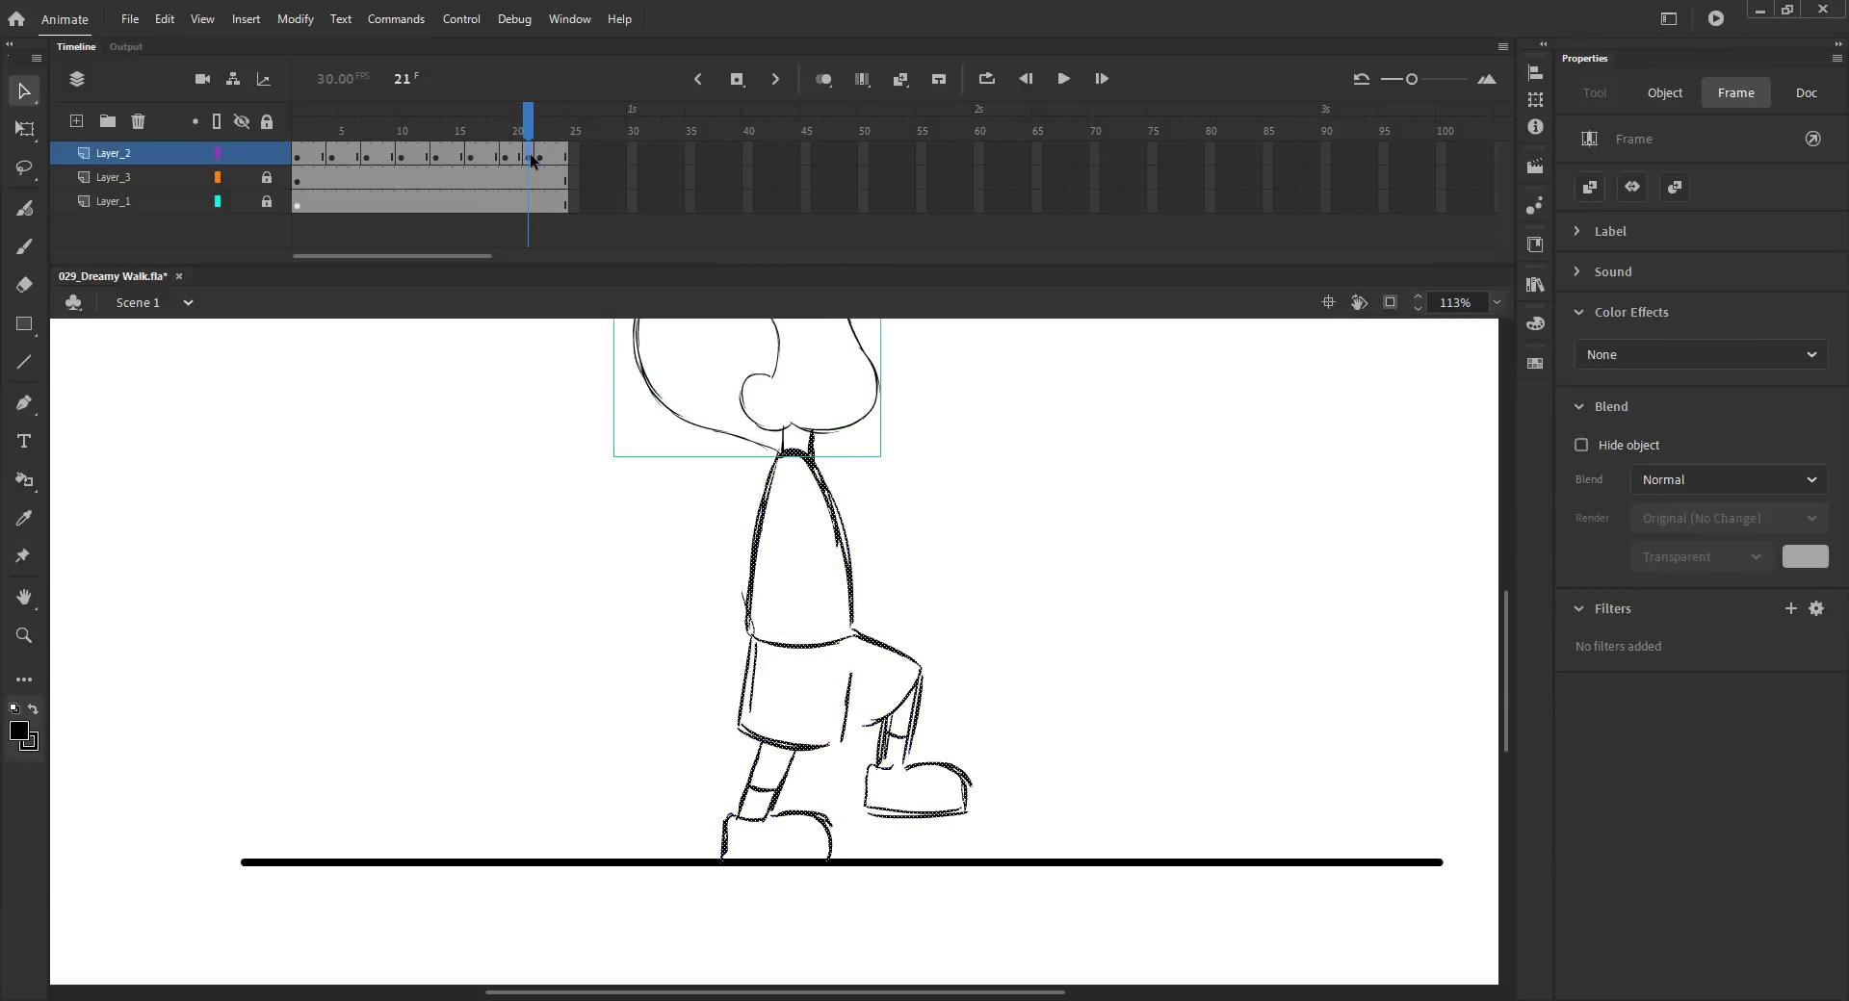
key(ctrl+z)
- Draw the swinging arm across the torso on frame 10
click(403, 156)
key(ctrl+s)
click(824, 79)
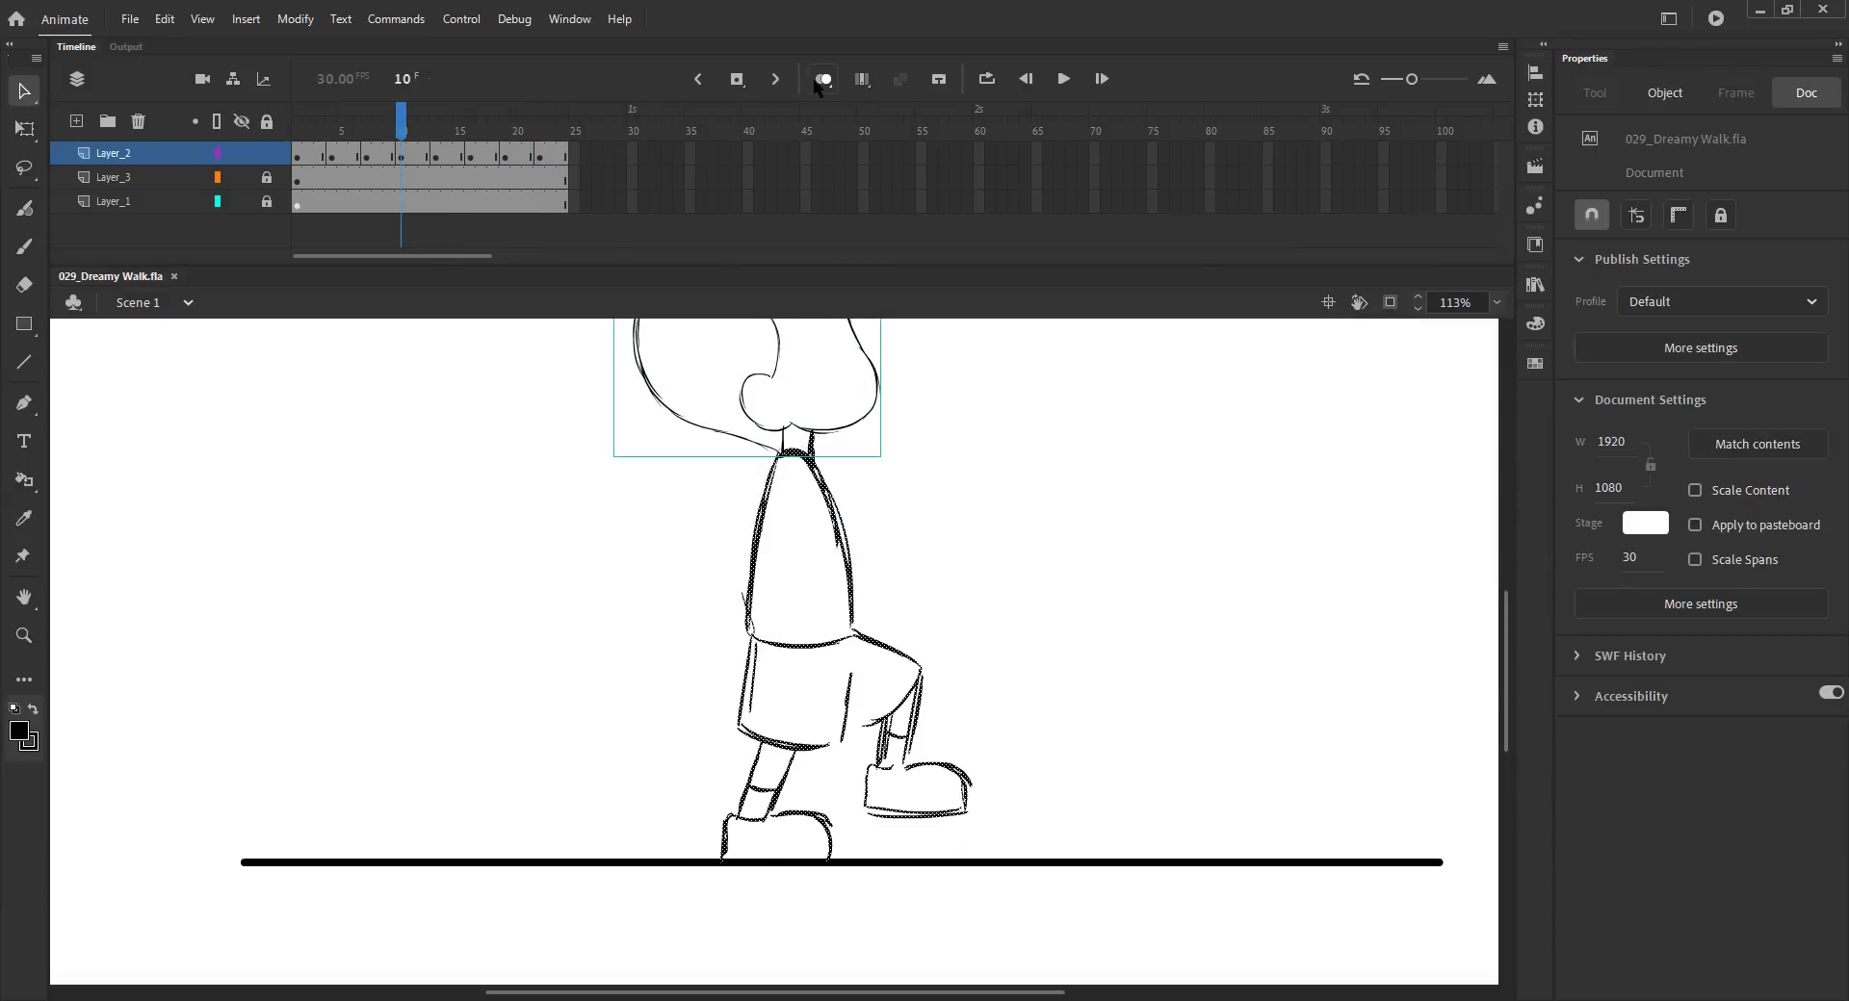
click(562, 482)
key(b)
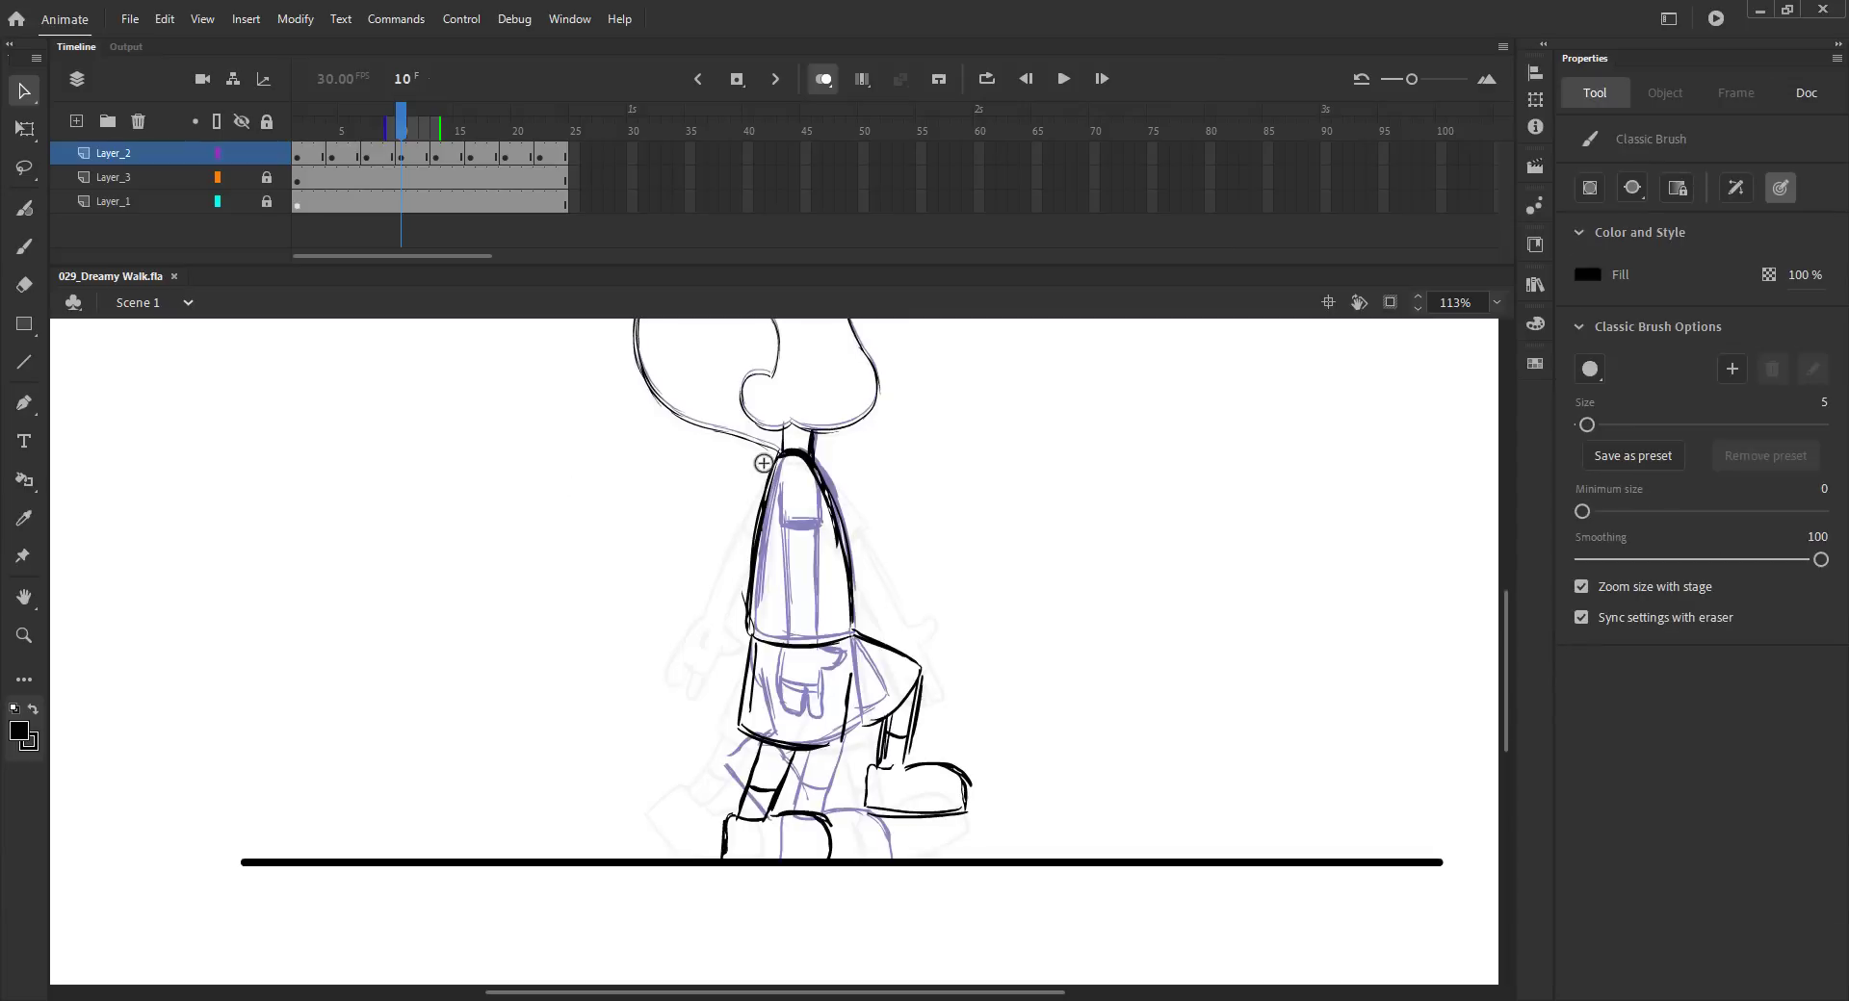
click(411, 141)
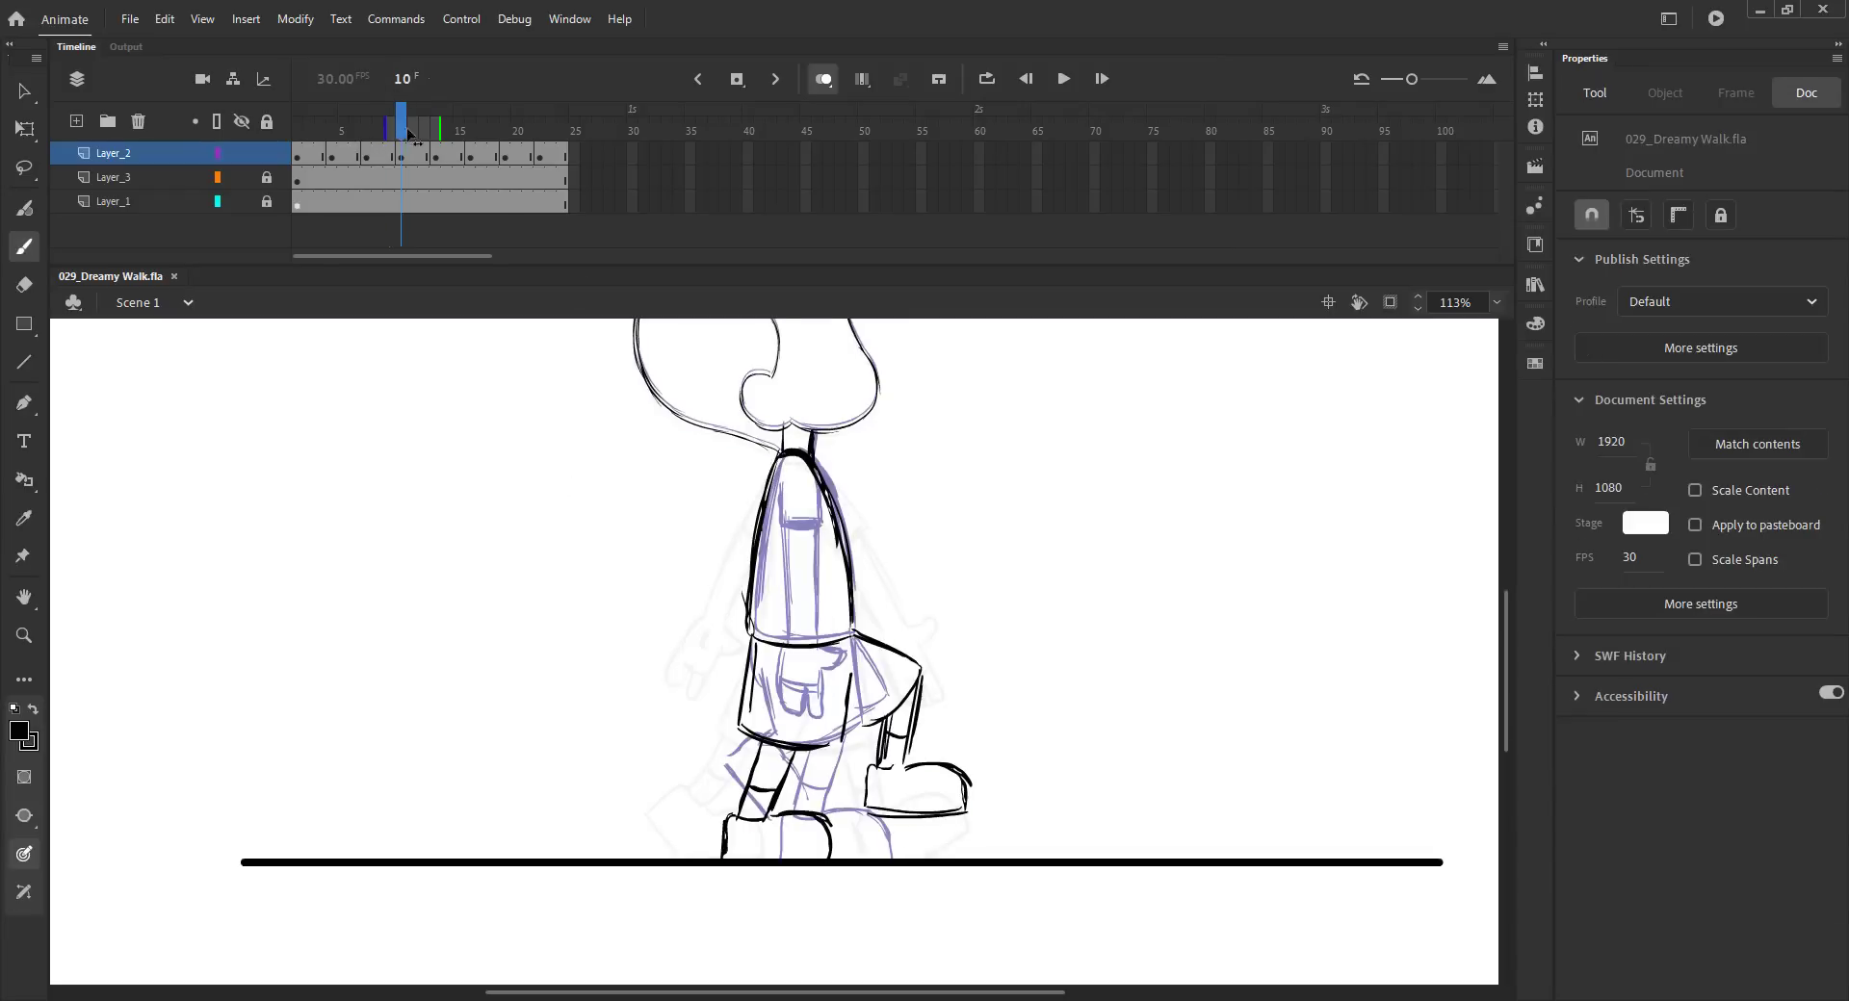
mouse_move(821, 527)
mouse_down()
mouse_move(793, 529)
mouse_move(844, 595)
mouse_up()
drag(789, 528, 833, 636)
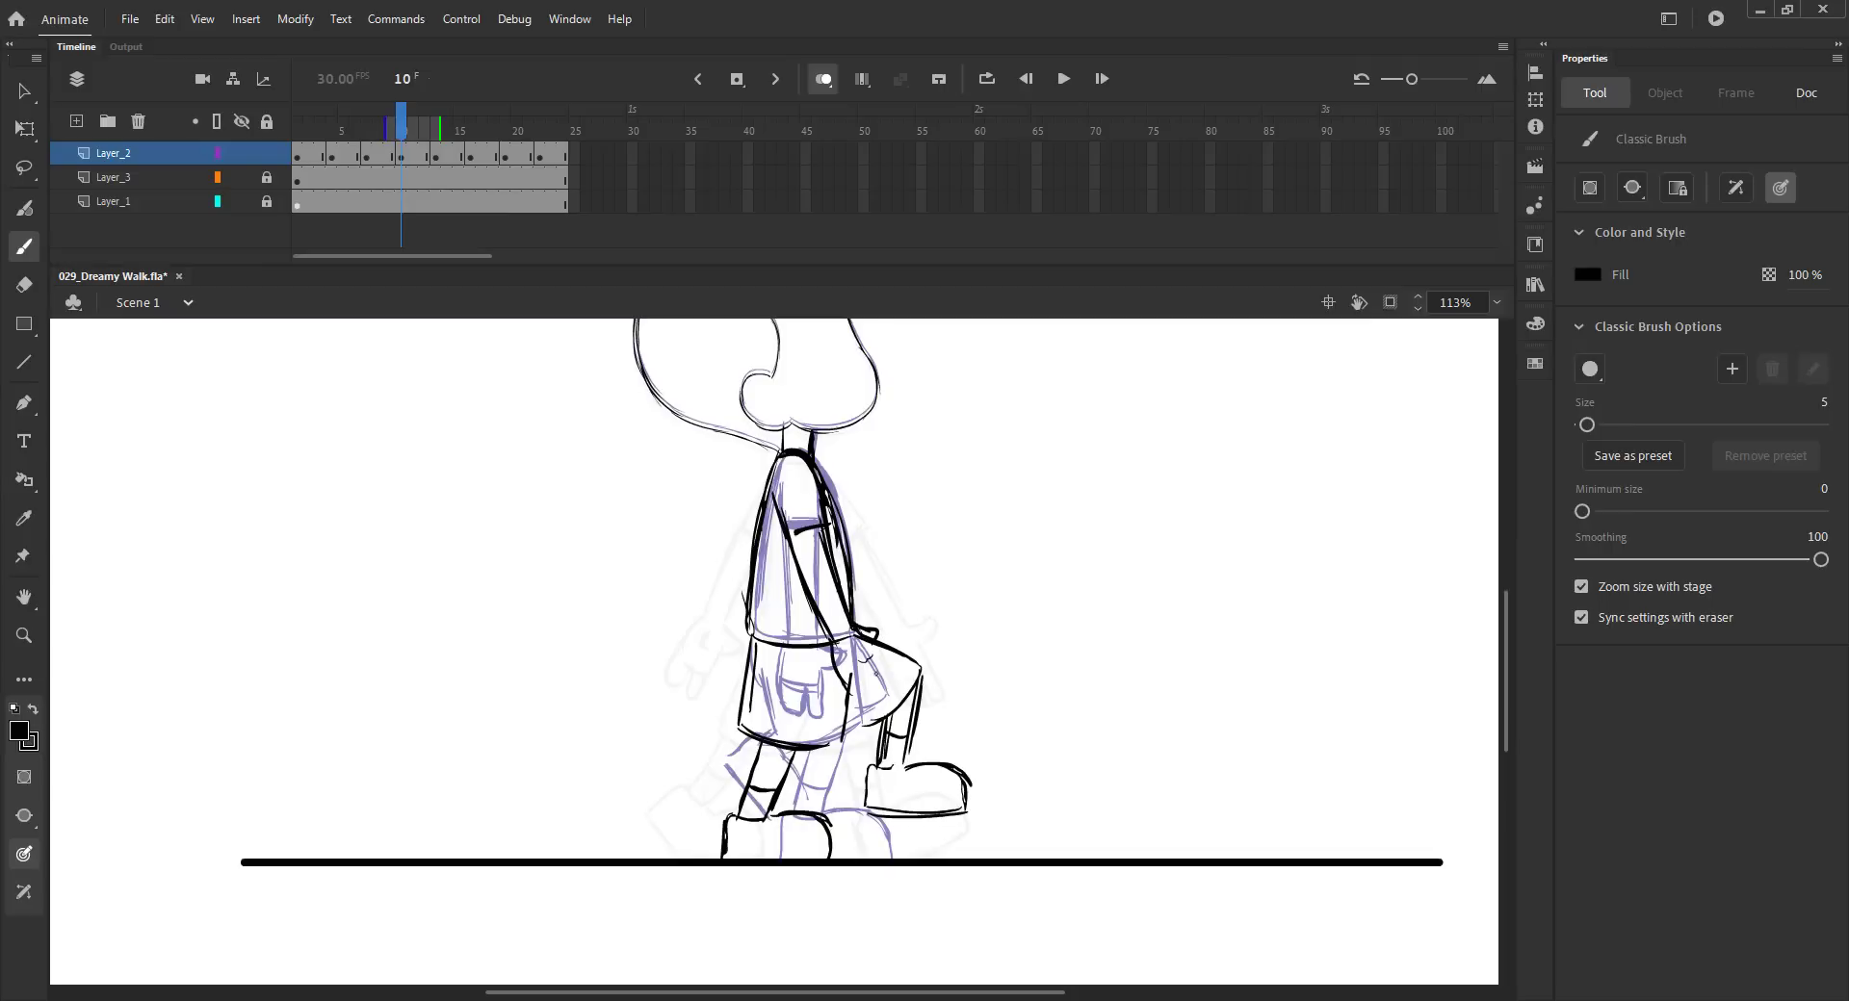
drag(870, 635, 858, 694)
mouse_move(776, 461)
mouse_down()
mouse_move(744, 536)
mouse_move(740, 700)
mouse_up()
- Test the animation
mouse_move(403, 126)
mouse_down()
mouse_move(366, 126)
mouse_move(540, 127)
mouse_move(422, 130)
mouse_up()
key(ctrl+2)
key(ctrl+Return)
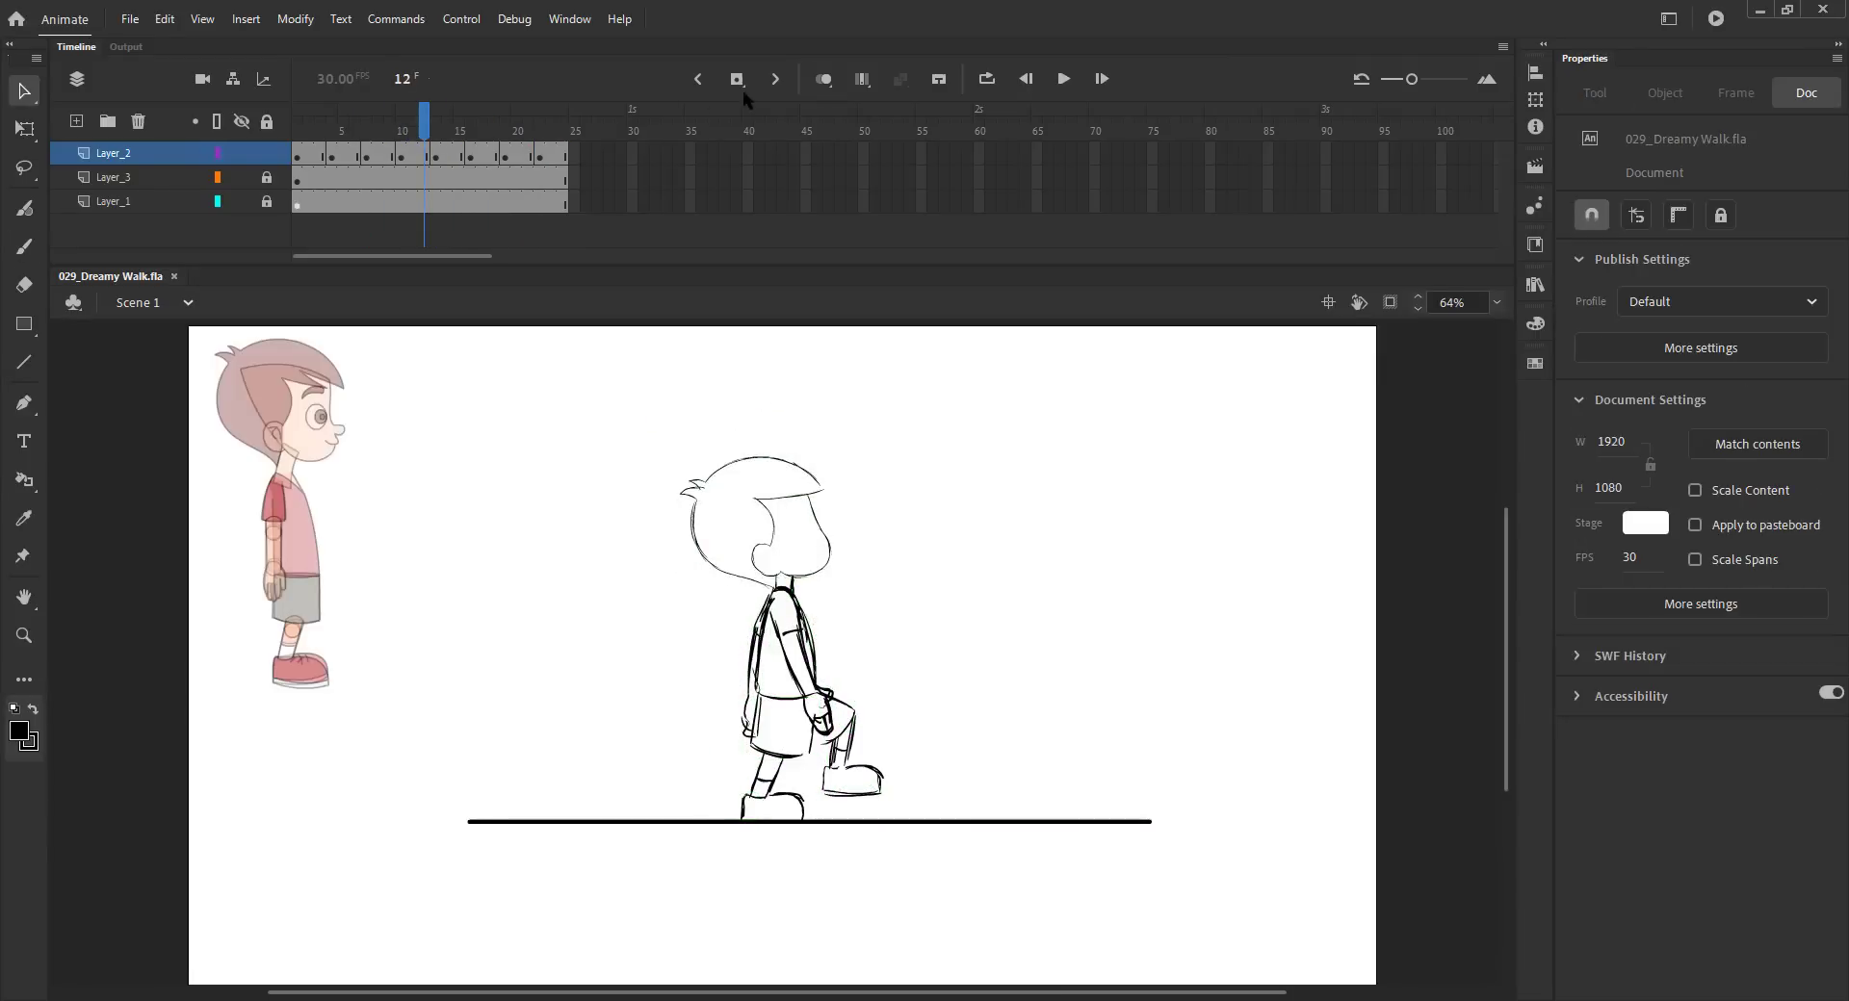
- Add a keyframe for frame 22 and draw the torso outline and raised front leg
mouse_move(402, 130)
mouse_down()
mouse_move(297, 133)
mouse_move(527, 146)
mouse_move(416, 162)
mouse_up()
click(526, 159)
key(F6)
key(period)
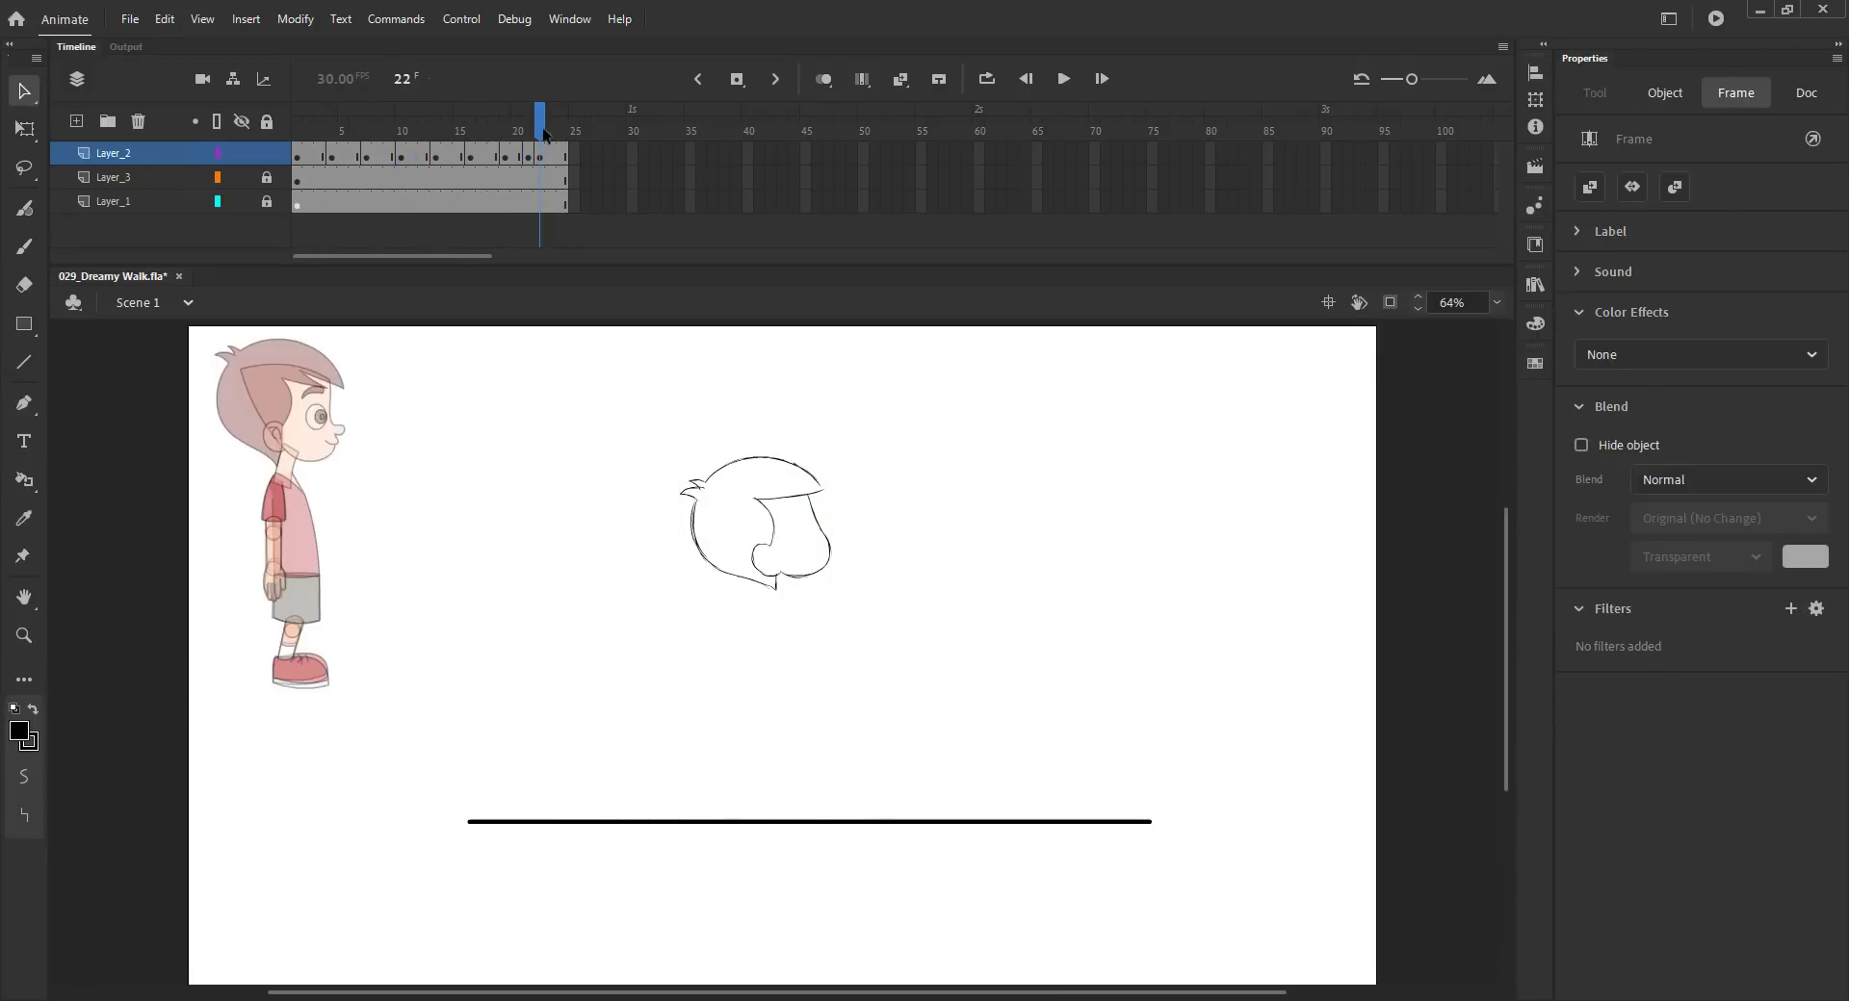
click(826, 80)
drag(571, 125, 543, 140)
key(z)
drag(629, 521, 994, 905)
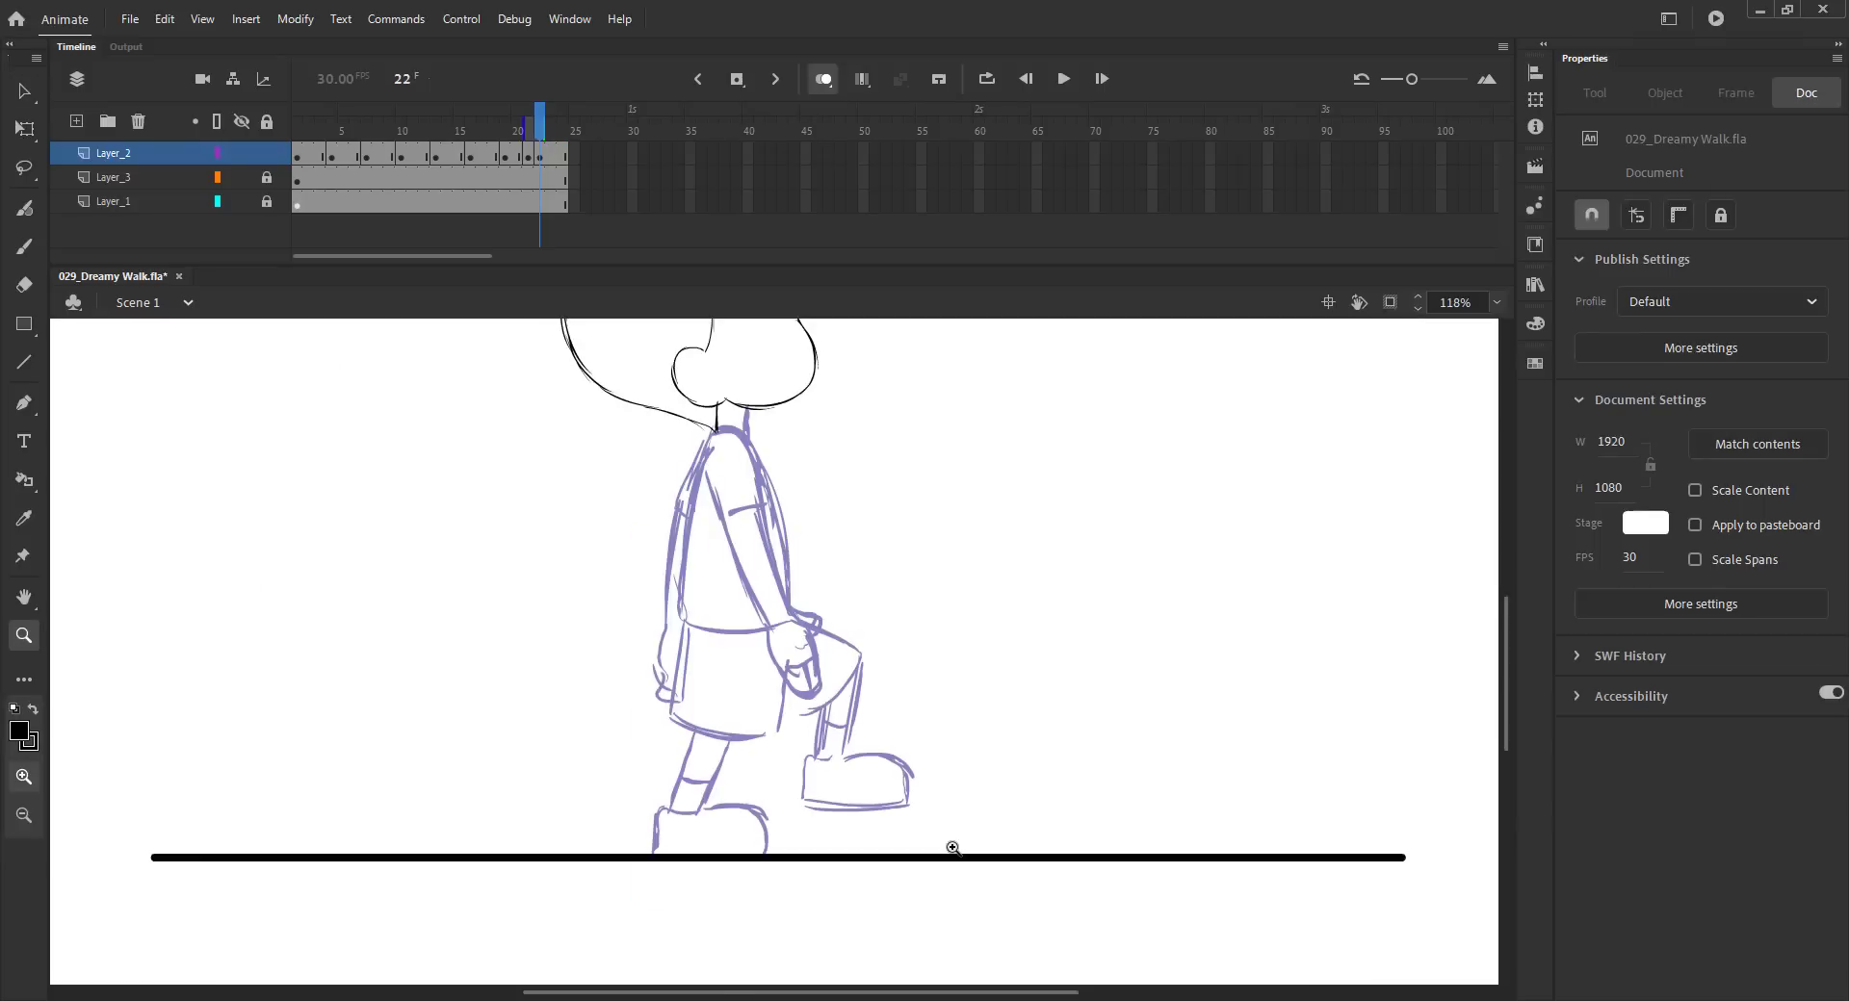
key(b)
mouse_move(740, 435)
mouse_down()
mouse_move(787, 618)
mouse_move(679, 604)
mouse_move(670, 701)
mouse_move(791, 723)
mouse_up()
drag(856, 660, 810, 722)
drag(801, 619, 821, 722)
drag(855, 664, 844, 758)
mouse_move(820, 712)
mouse_down()
mouse_move(816, 761)
mouse_move(892, 807)
mouse_up()
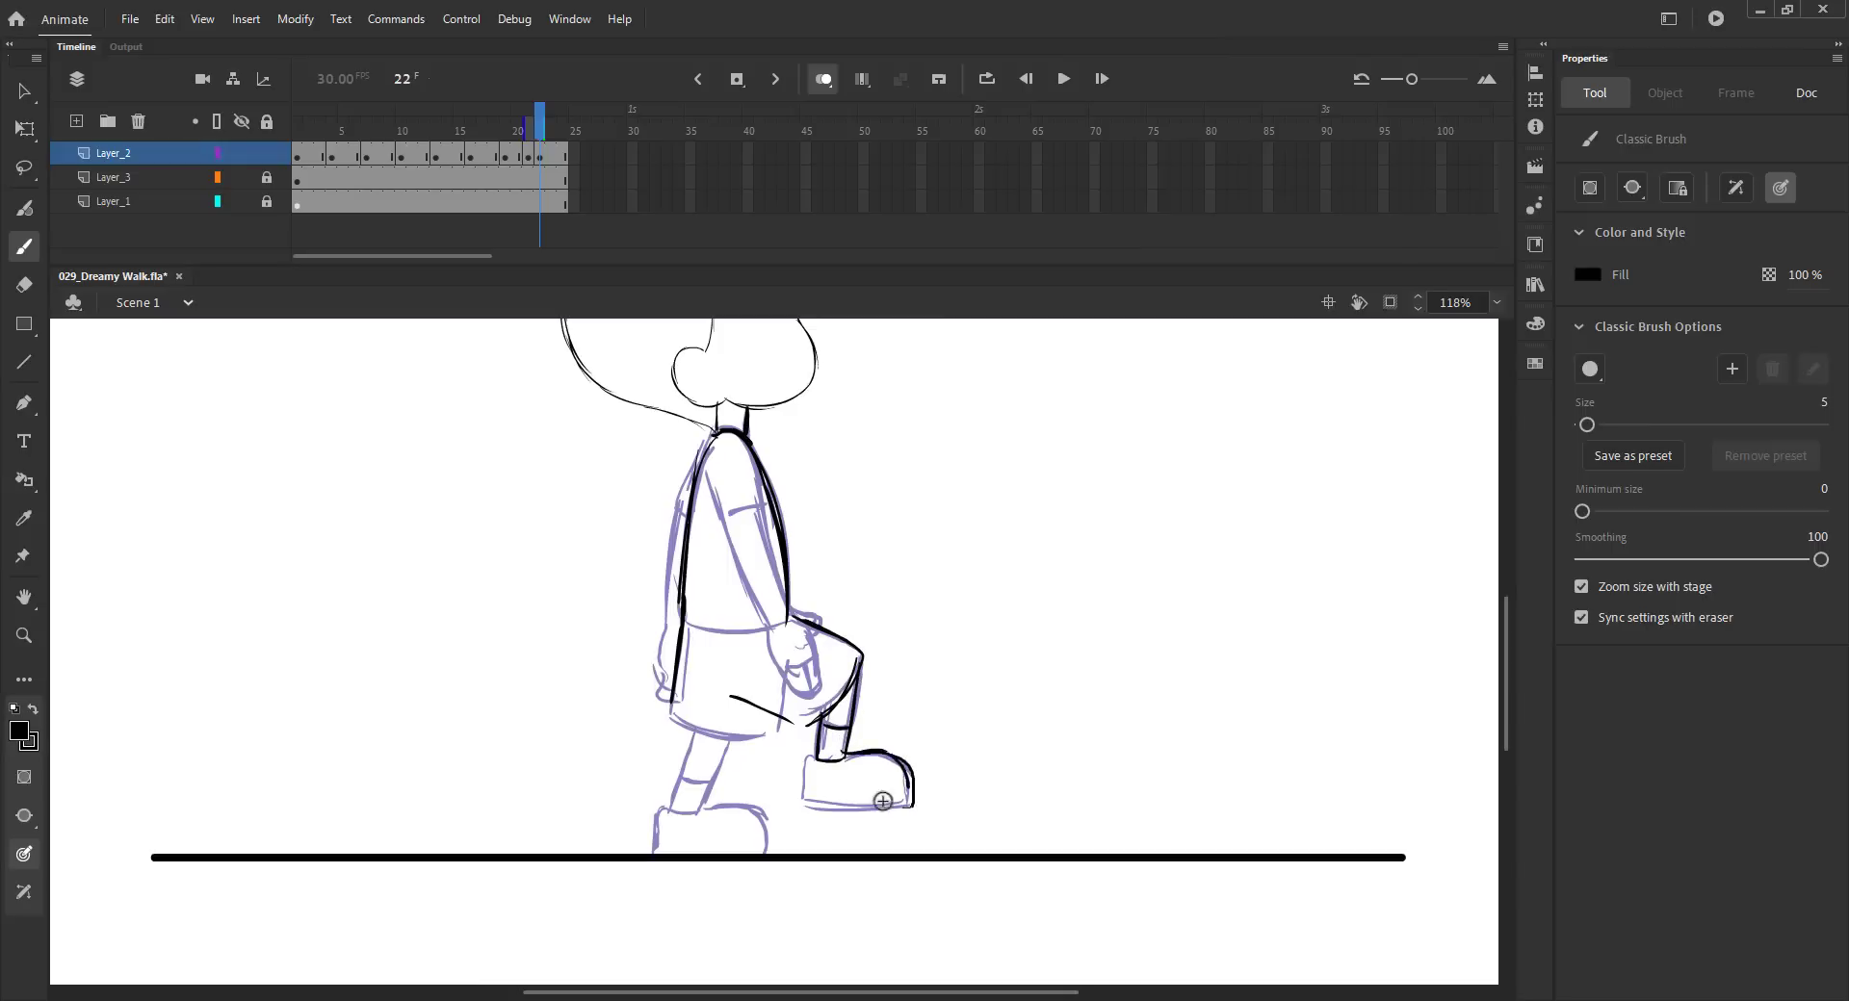
- Draw the front foot and the back leg on frame 22
drag(802, 761, 906, 808)
mouse_move(774, 710)
mouse_down()
mouse_move(663, 708)
mouse_move(669, 812)
mouse_up()
mouse_move(728, 743)
mouse_down()
mouse_move(695, 816)
mouse_move(651, 853)
mouse_up()
drag(670, 813, 764, 859)
drag(718, 433, 677, 493)
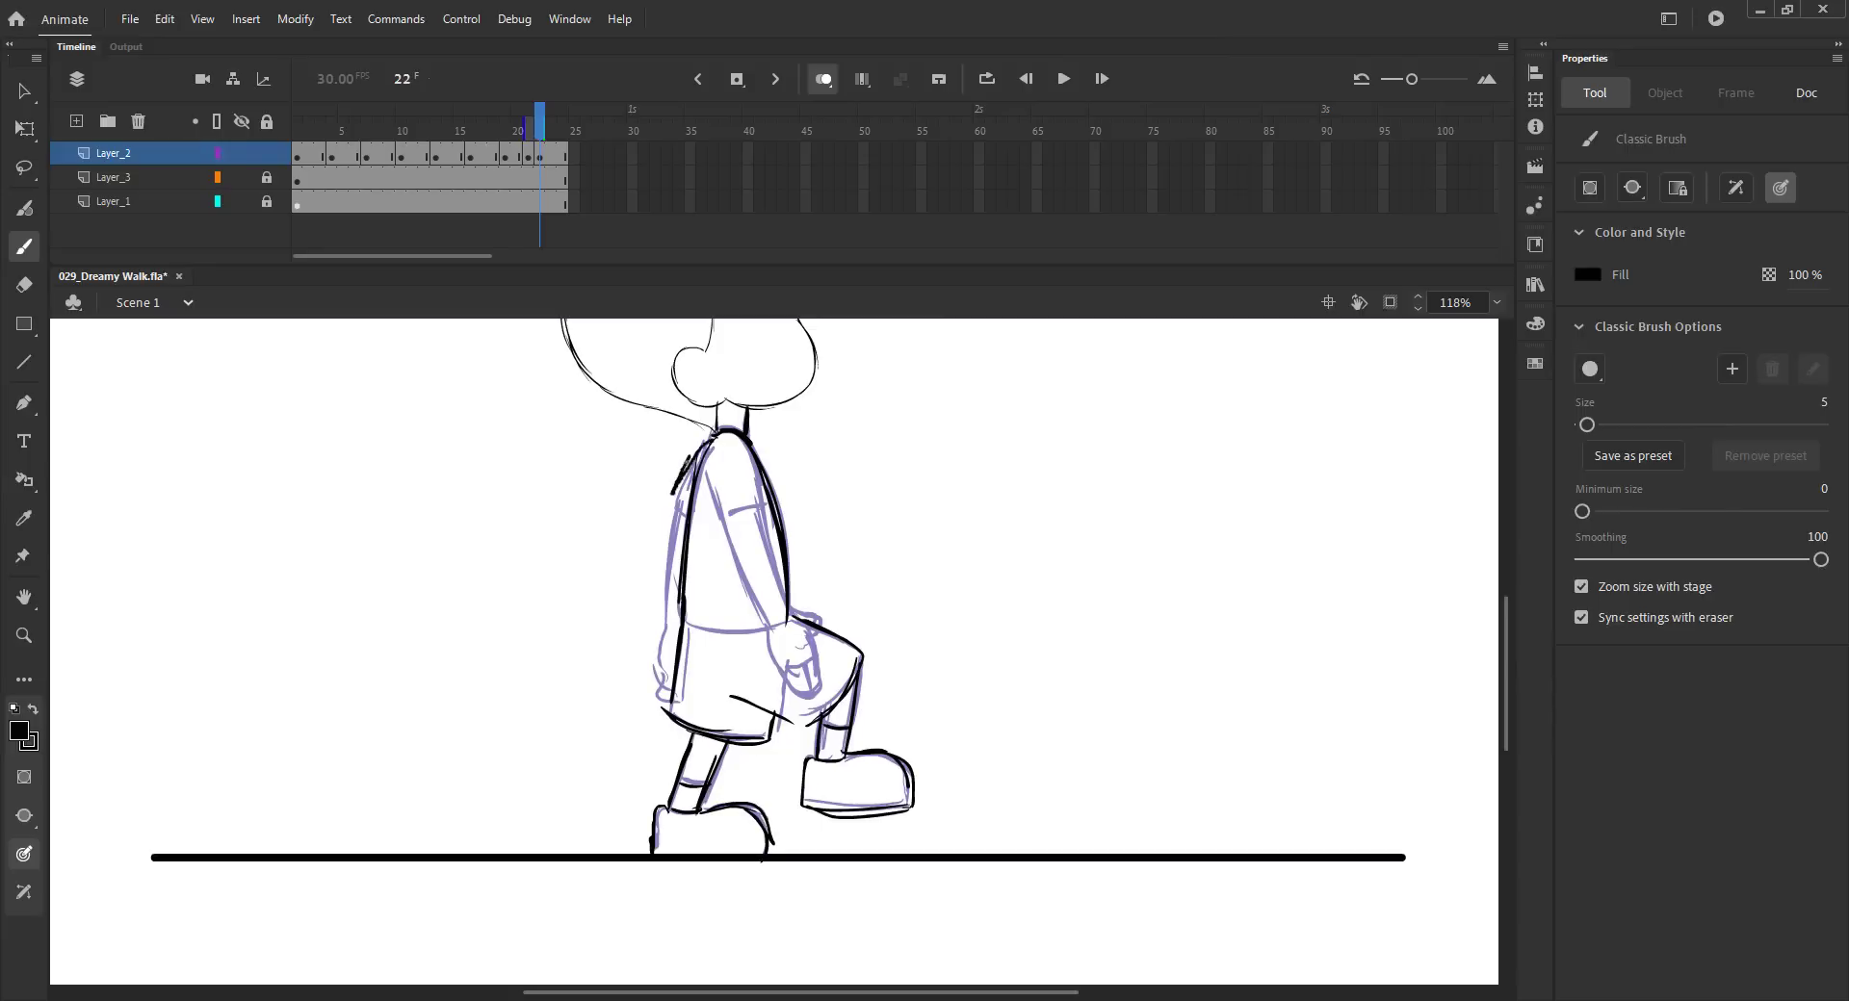
- Draw the back arm and front hand on frame 22
key(ctrl+z)
drag(717, 433, 674, 500)
drag(674, 499, 717, 509)
drag(735, 467, 662, 645)
drag(704, 513, 689, 691)
drag(659, 626, 653, 645)
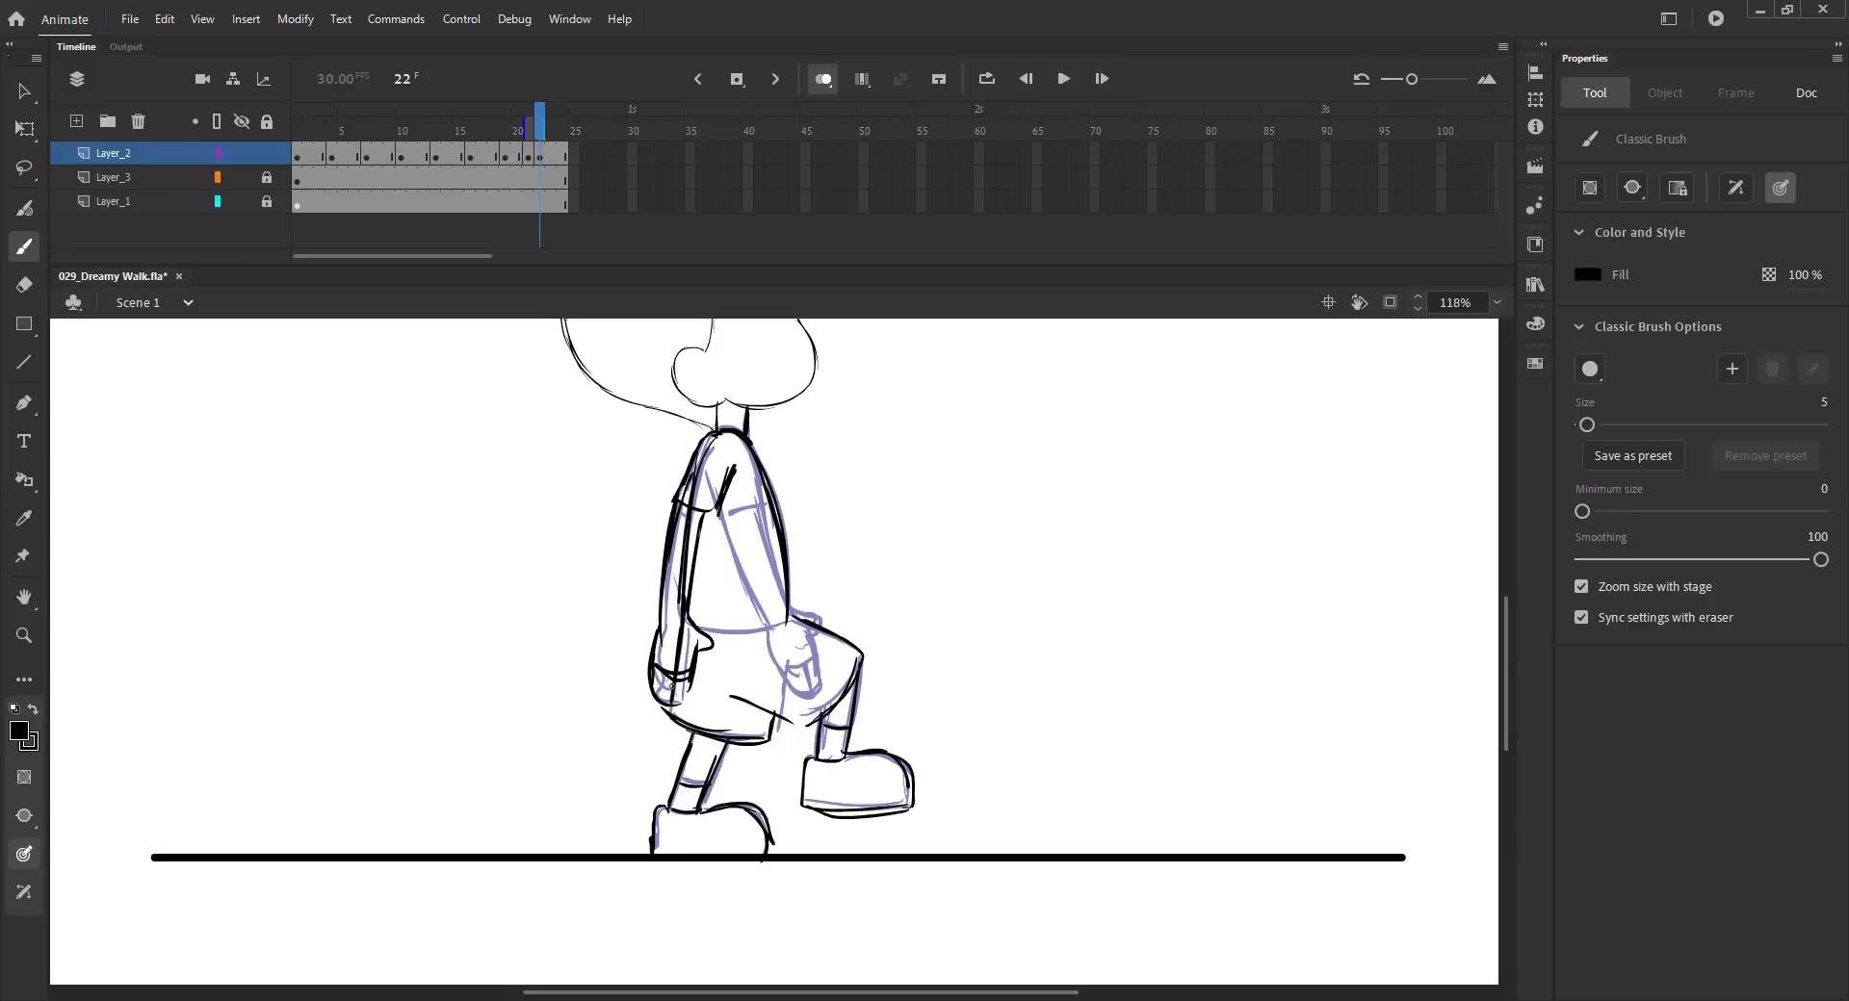
key(ctrl+s)
drag(790, 607, 820, 628)
key(ctrl+2)
key(ctrl+s)
- Clear the keyframe at frame 21 and play back the cycle
key(v)
click(823, 79)
click(532, 154)
key(shift+F6)
key(Return)
key(Return)
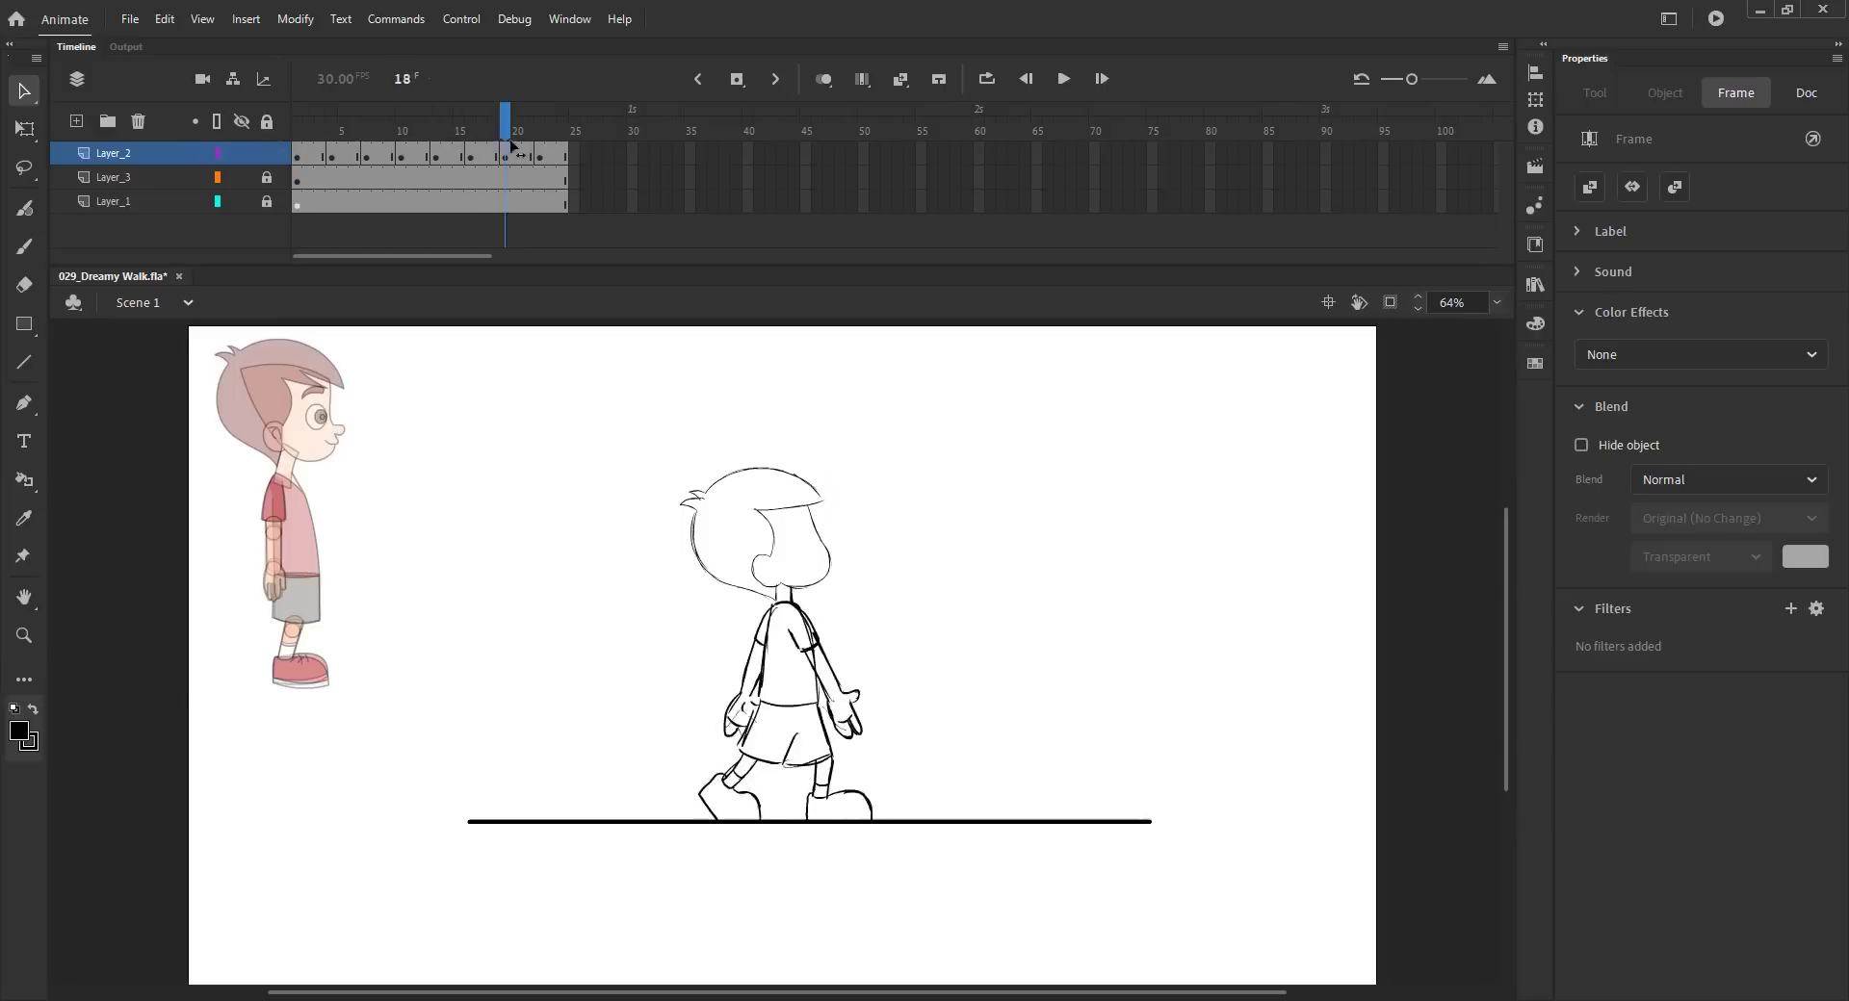
- Add the shorts hem line on frame 22
click(547, 144)
key(b)
drag(763, 690, 818, 693)
key(ctrl+s)
mouse_move(520, 134)
mouse_down()
mouse_move(453, 151)
mouse_move(568, 159)
mouse_move(276, 195)
mouse_up()
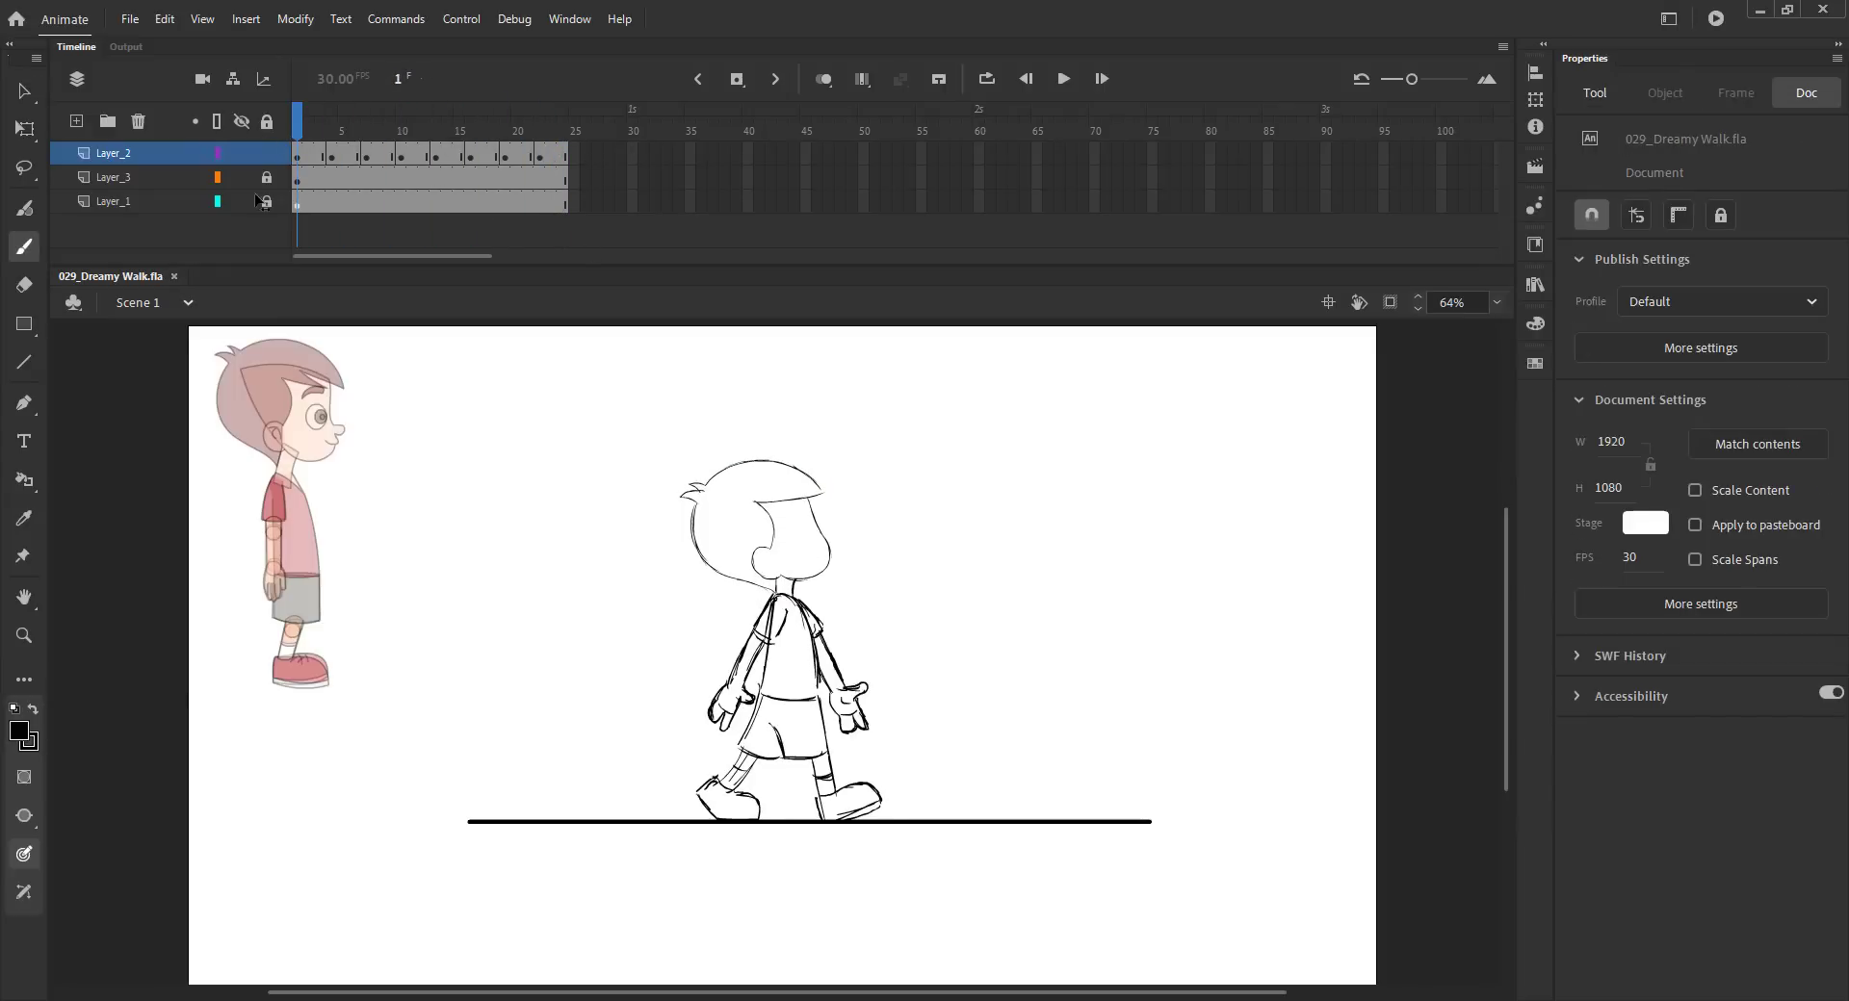